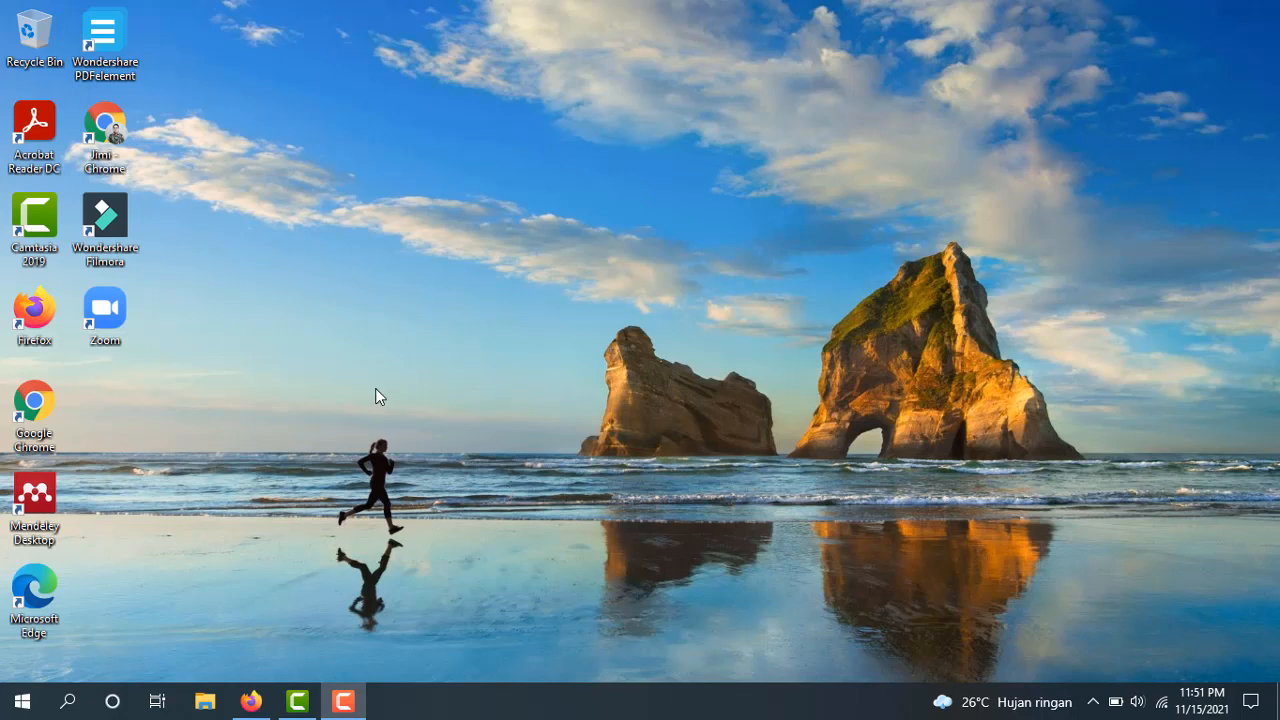
Load econference.stkip-pgri-sumbar.ac.id in Firefox
{"action": "left_click", "coordinate": [251, 701]}
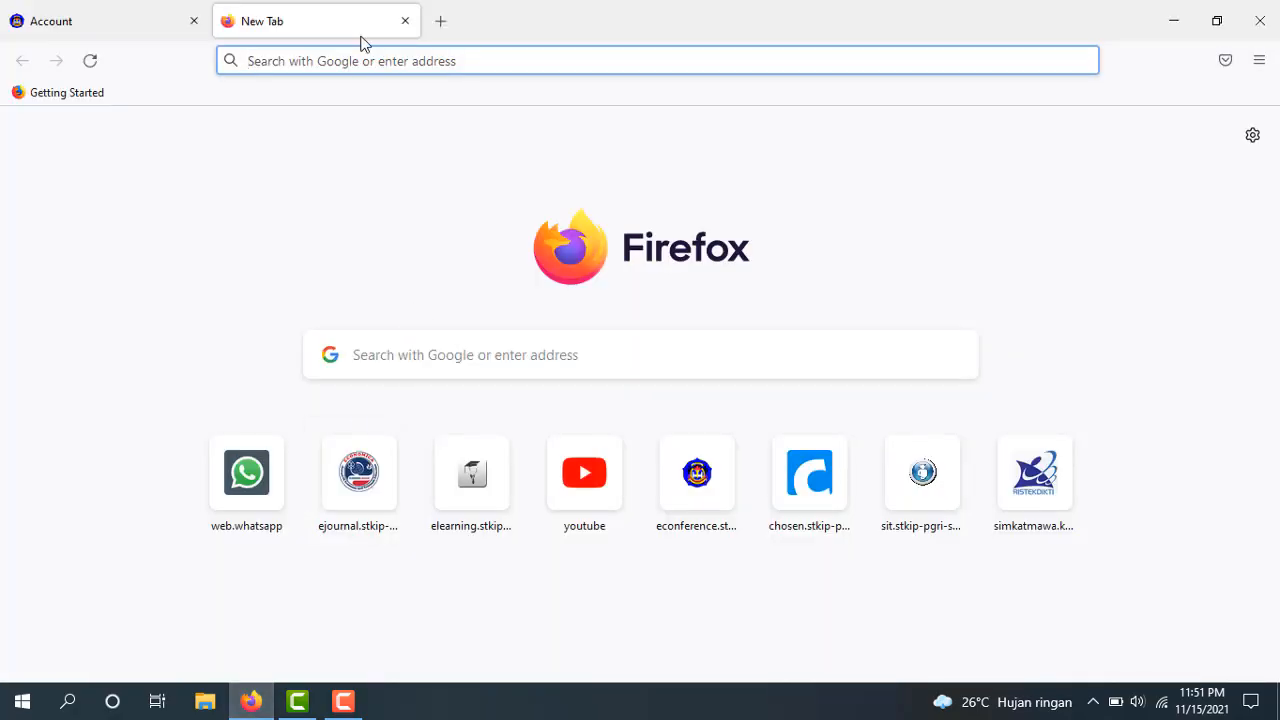
{"action": "type", "text": "ec"}
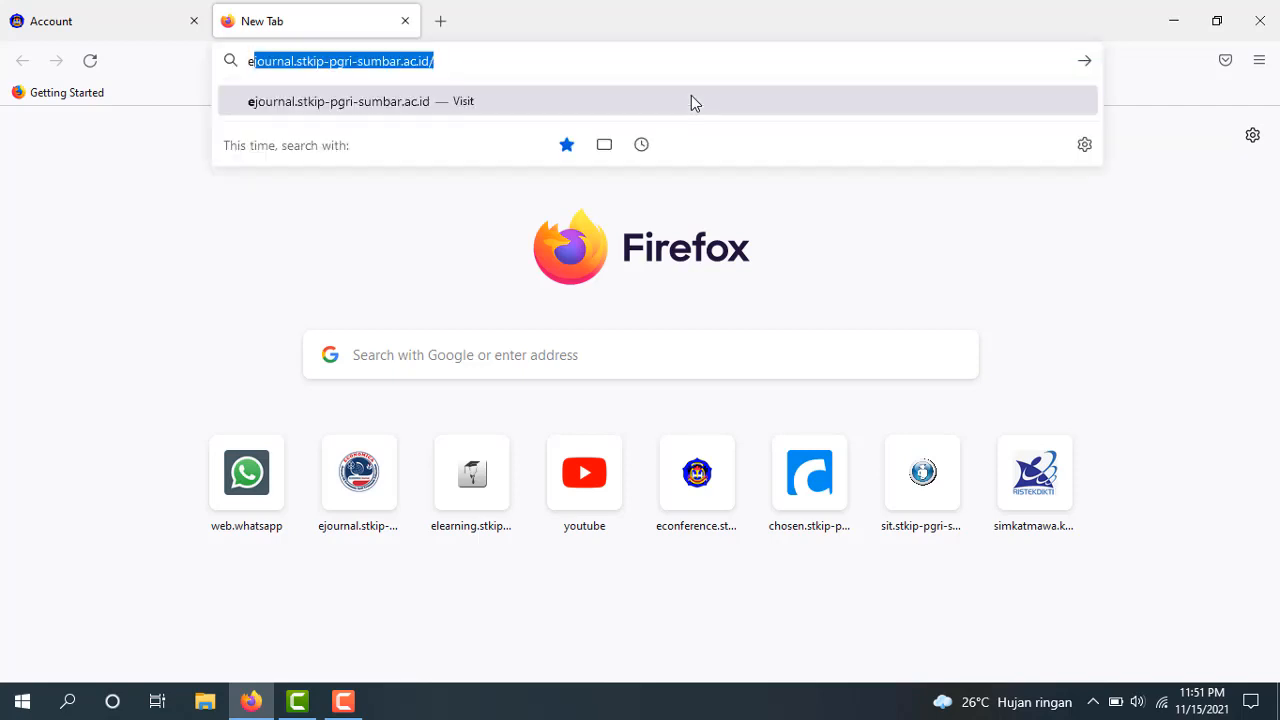
{"action": "type", "text": "onference"}
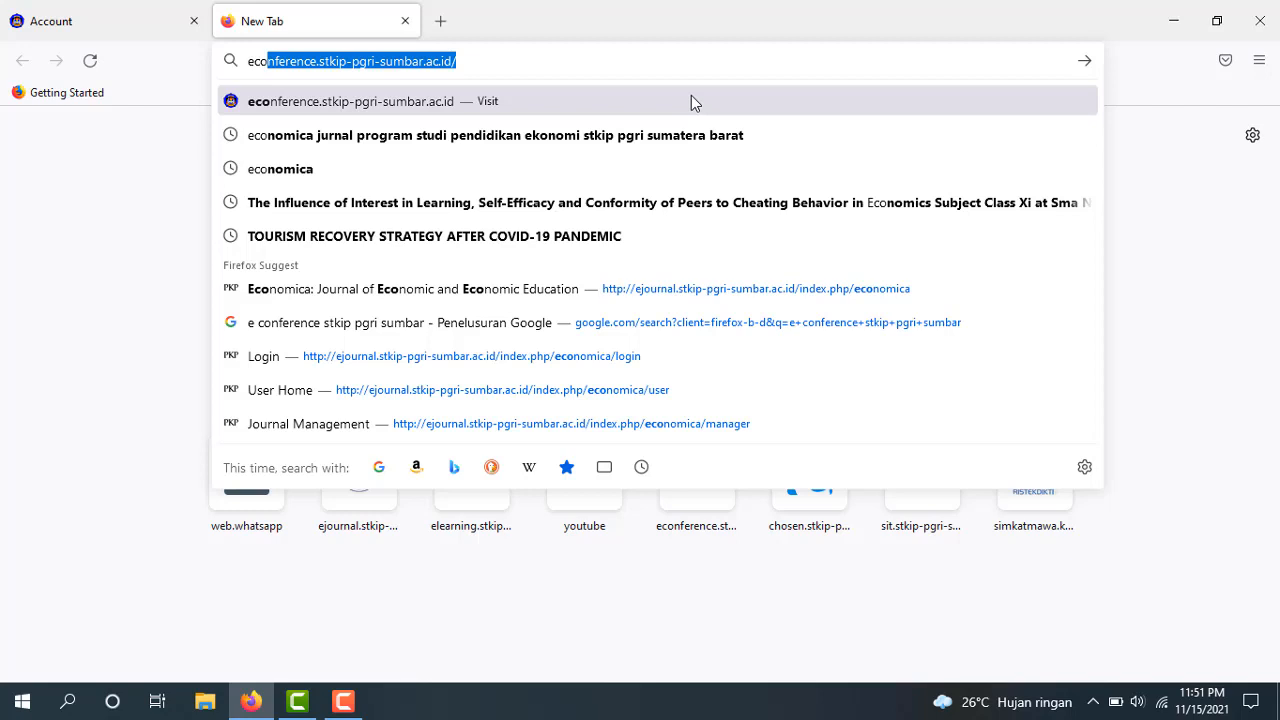
{"action": "key", "text": "Return"}
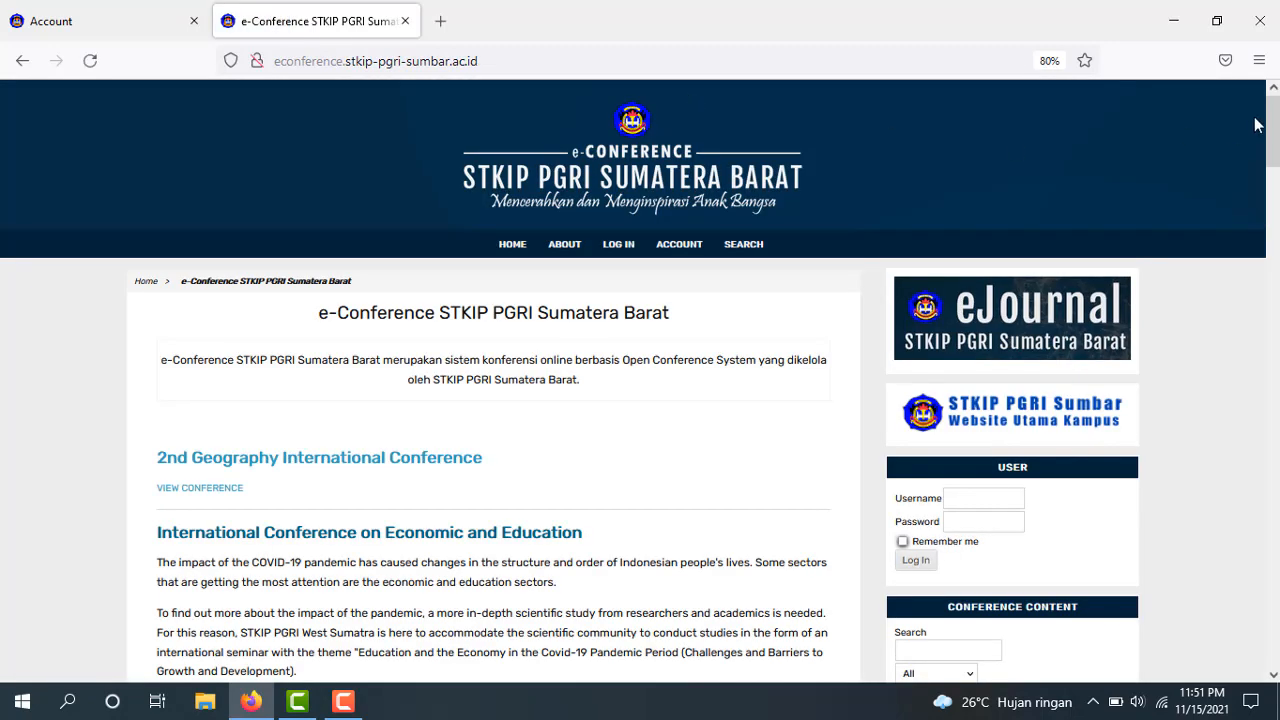
Open the International Conference on Economic and Education (ICON) conference page
{"action": "mouse_move", "coordinate": [1274, 124]}
{"action": "left_mouse_down"}
{"action": "mouse_move", "coordinate": [1275, 174]}
{"action": "mouse_move", "coordinate": [1278, 147]}
{"action": "left_mouse_up"}
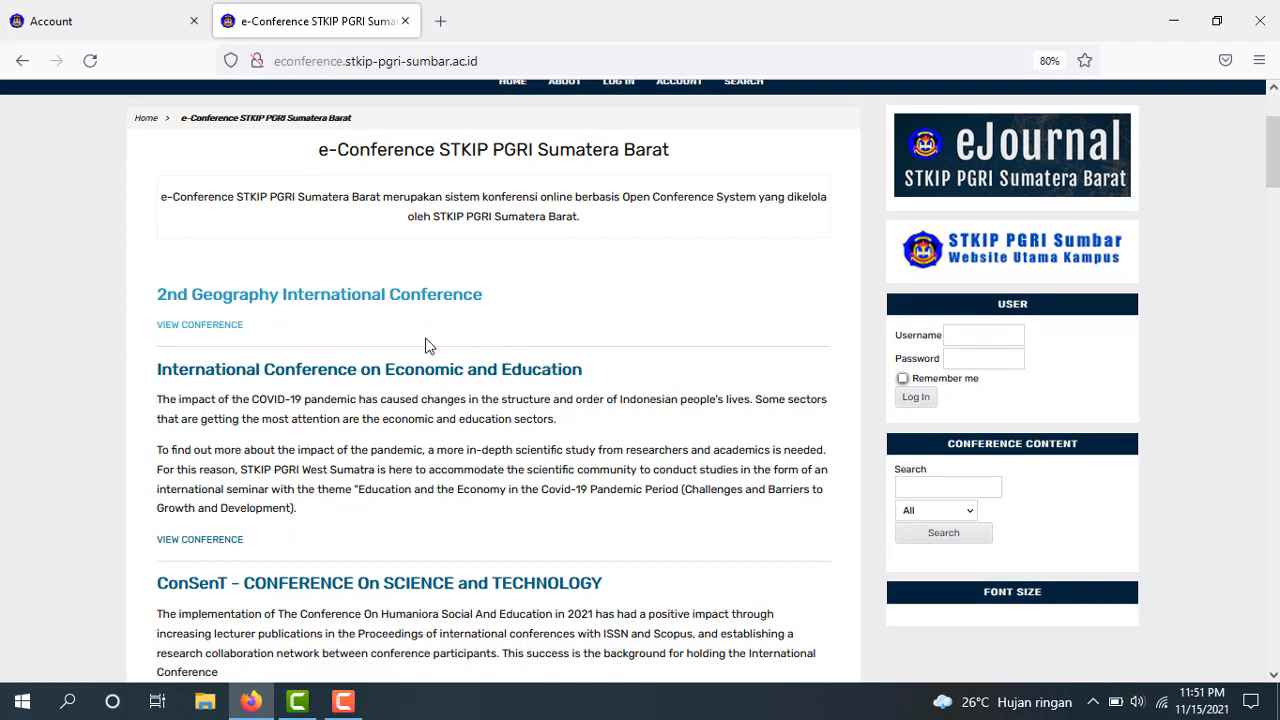
{"action": "left_click", "coordinate": [338, 374]}
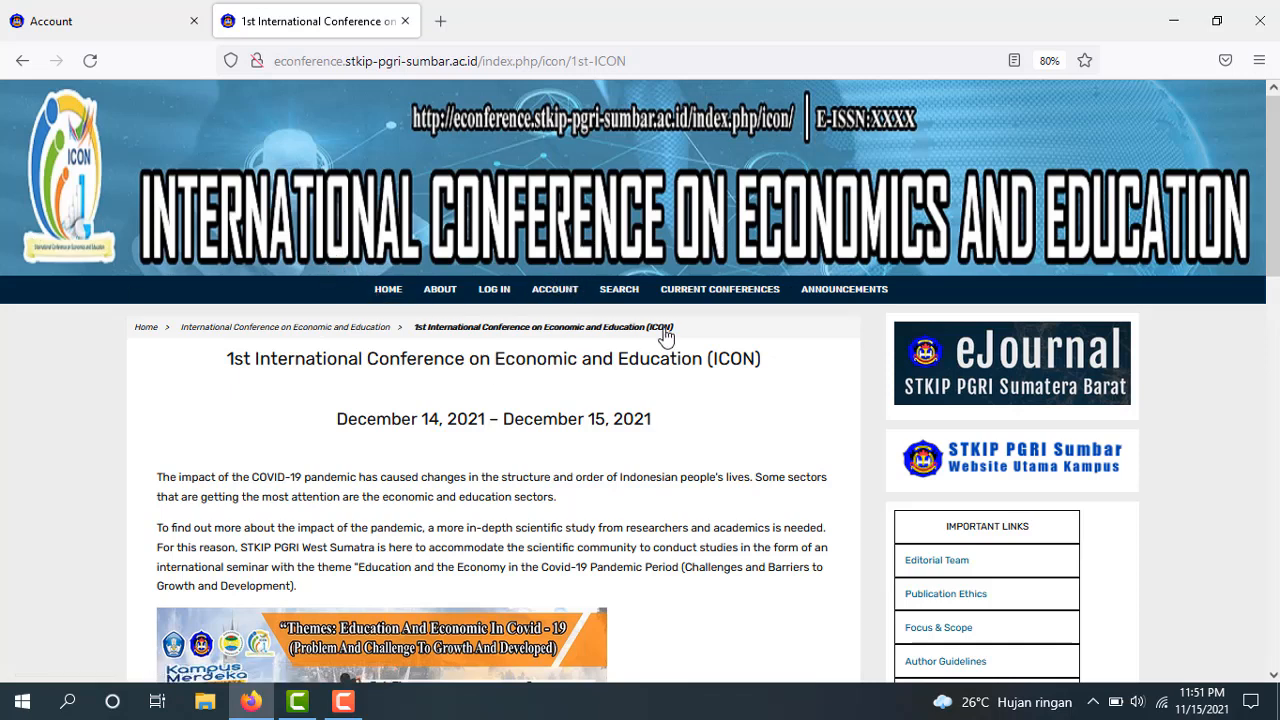
Go to the ICON account registration page and bring its Profile form into view
{"action": "left_click", "coordinate": [551, 299]}
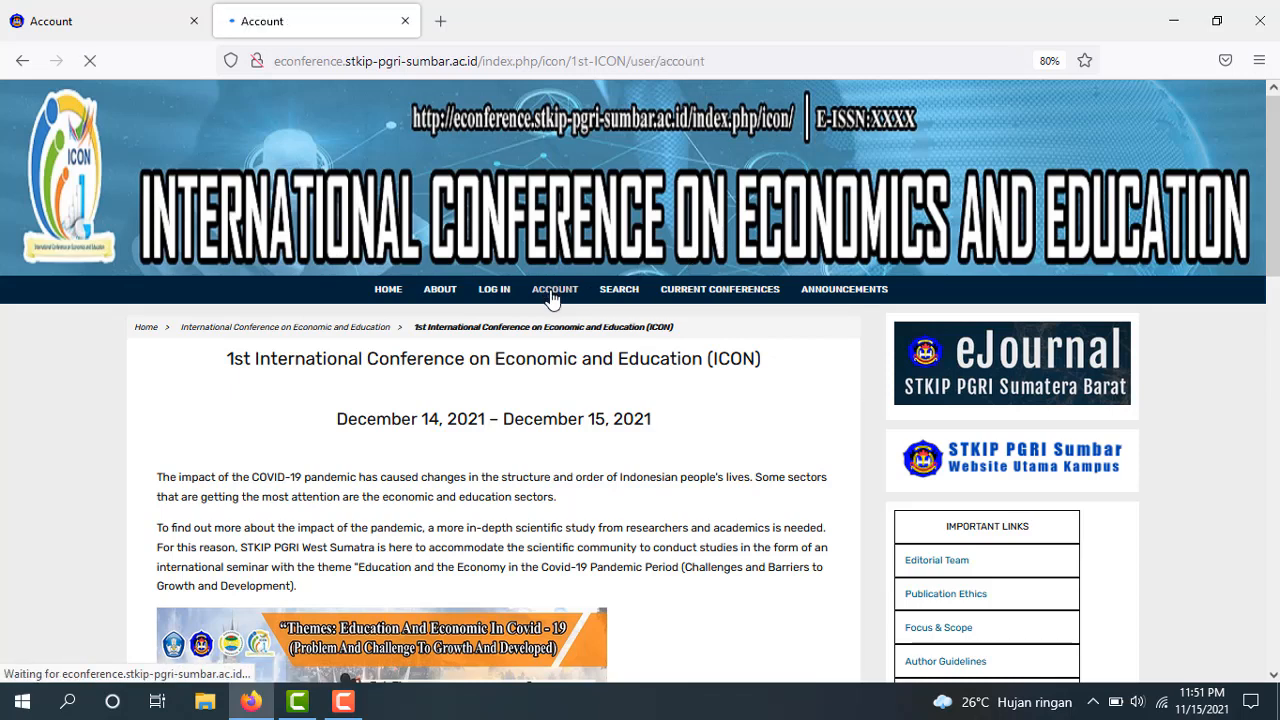
{"action": "scroll", "coordinate": [551, 299], "scroll_direction": "down", "scroll_amount": 2}
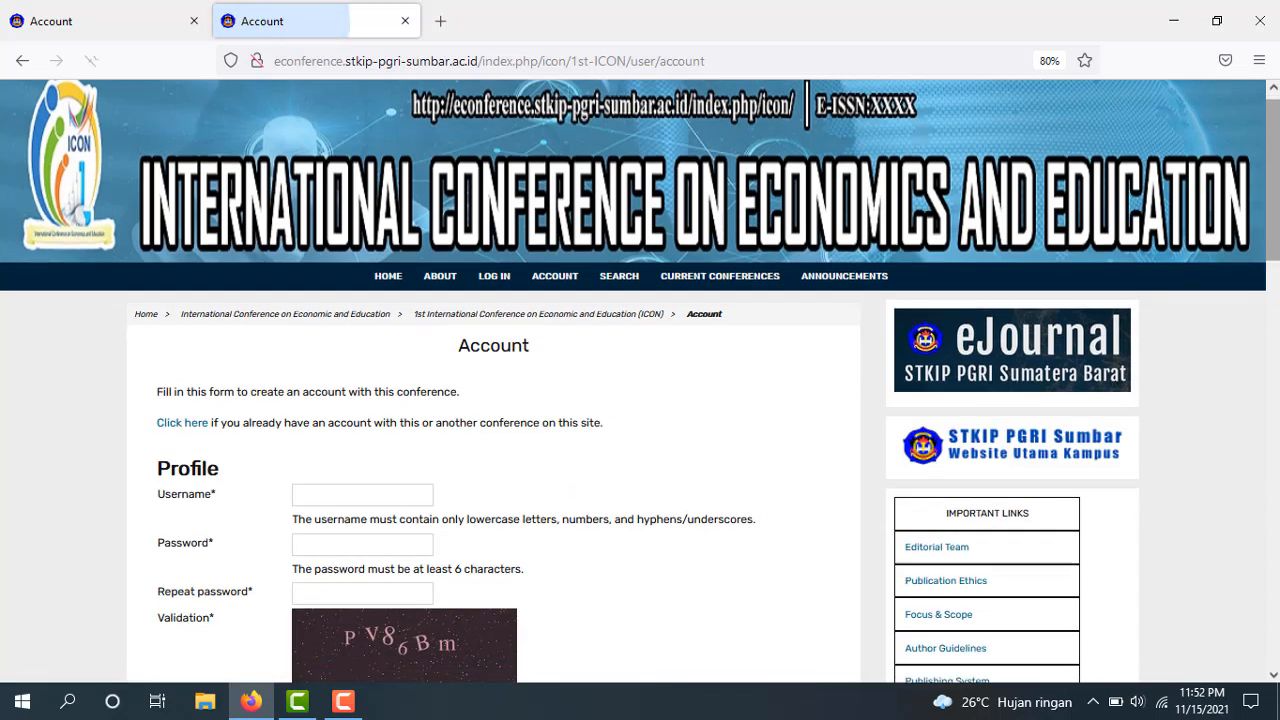
{"action": "scroll", "coordinate": [405, 270], "scroll_direction": "down", "scroll_amount": 3}
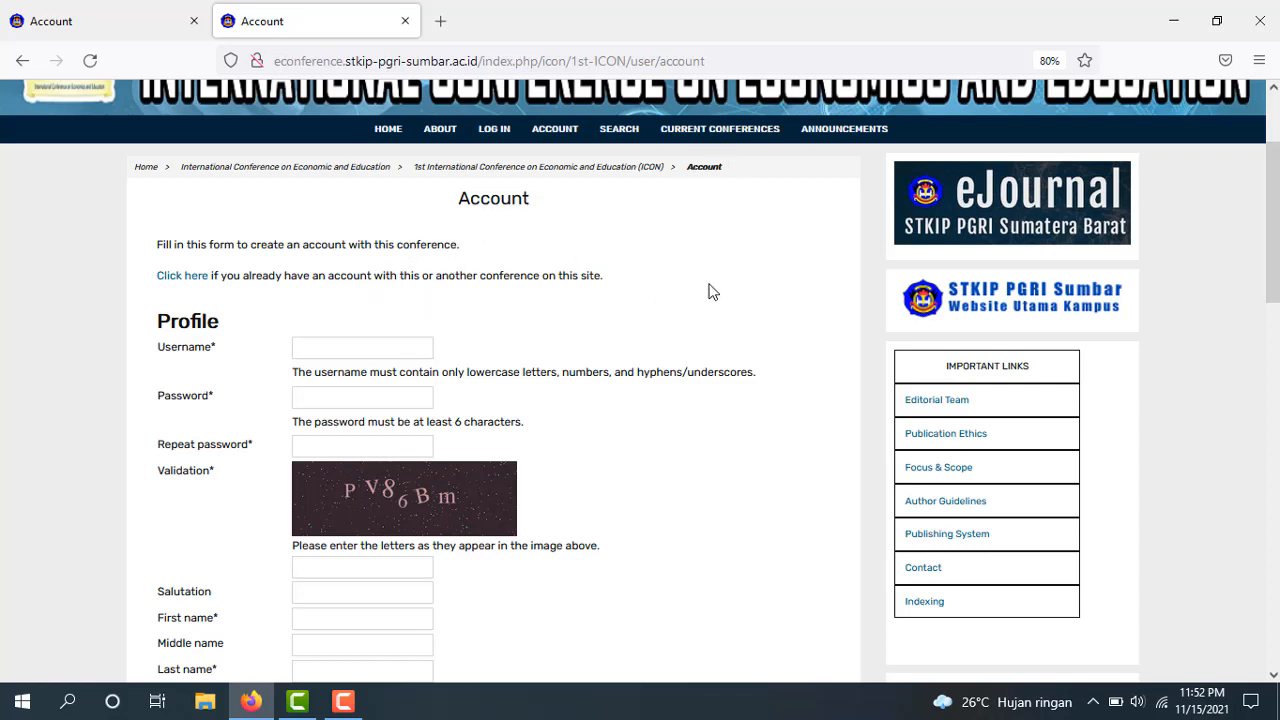
{"action": "left_click", "coordinate": [193, 287]}
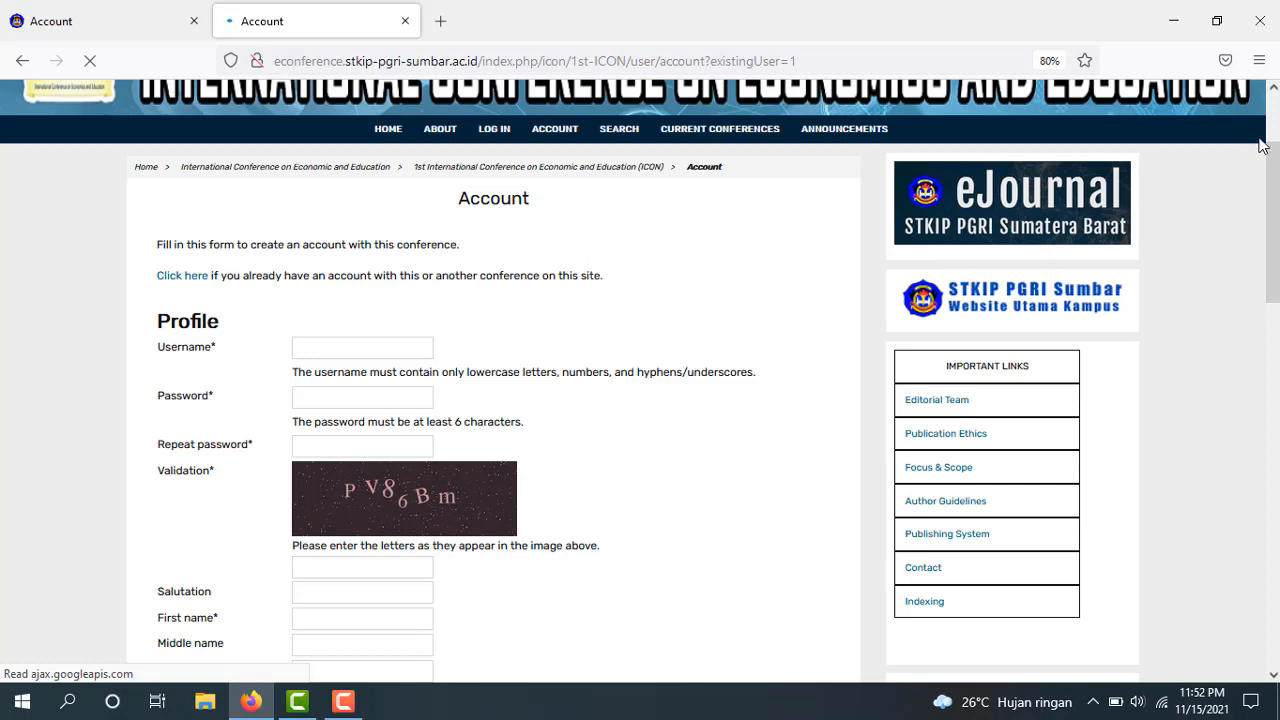
{"action": "scroll", "coordinate": [1274, 140], "scroll_direction": "down", "scroll_amount": 3}
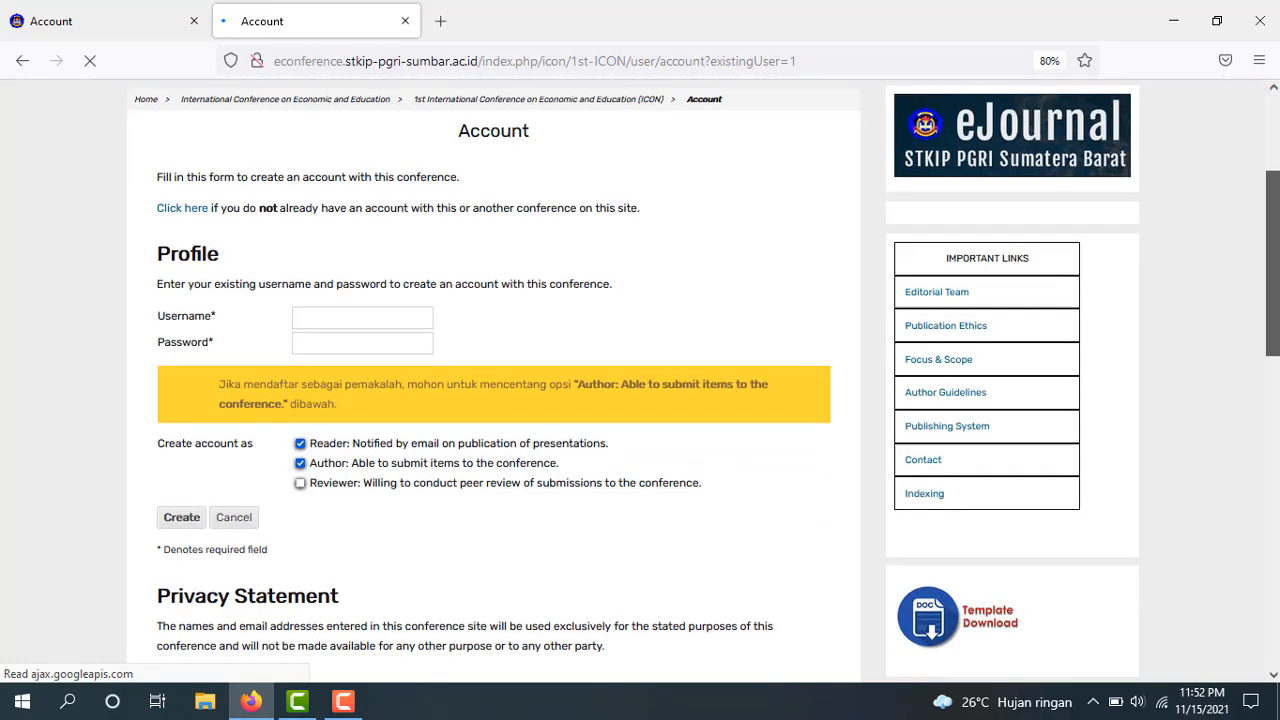
{"action": "scroll", "coordinate": [1274, 140], "scroll_direction": "up", "scroll_amount": 2}
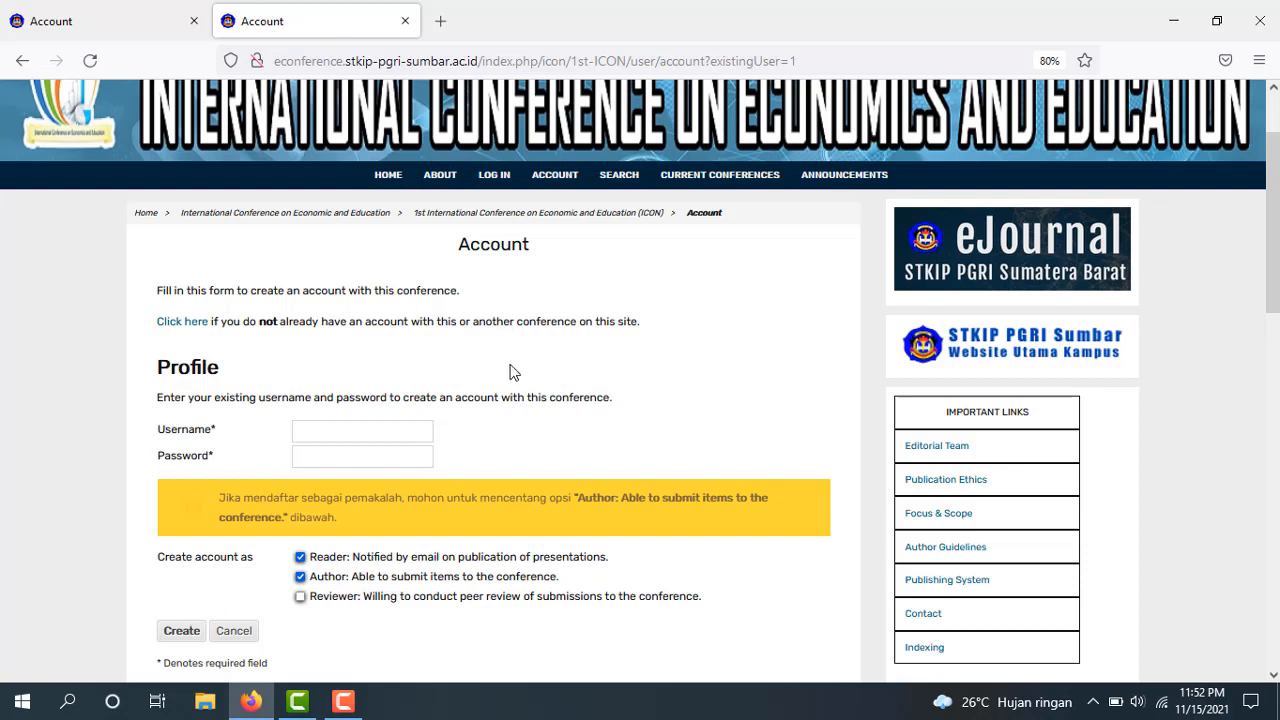
{"action": "left_click", "coordinate": [21, 62]}
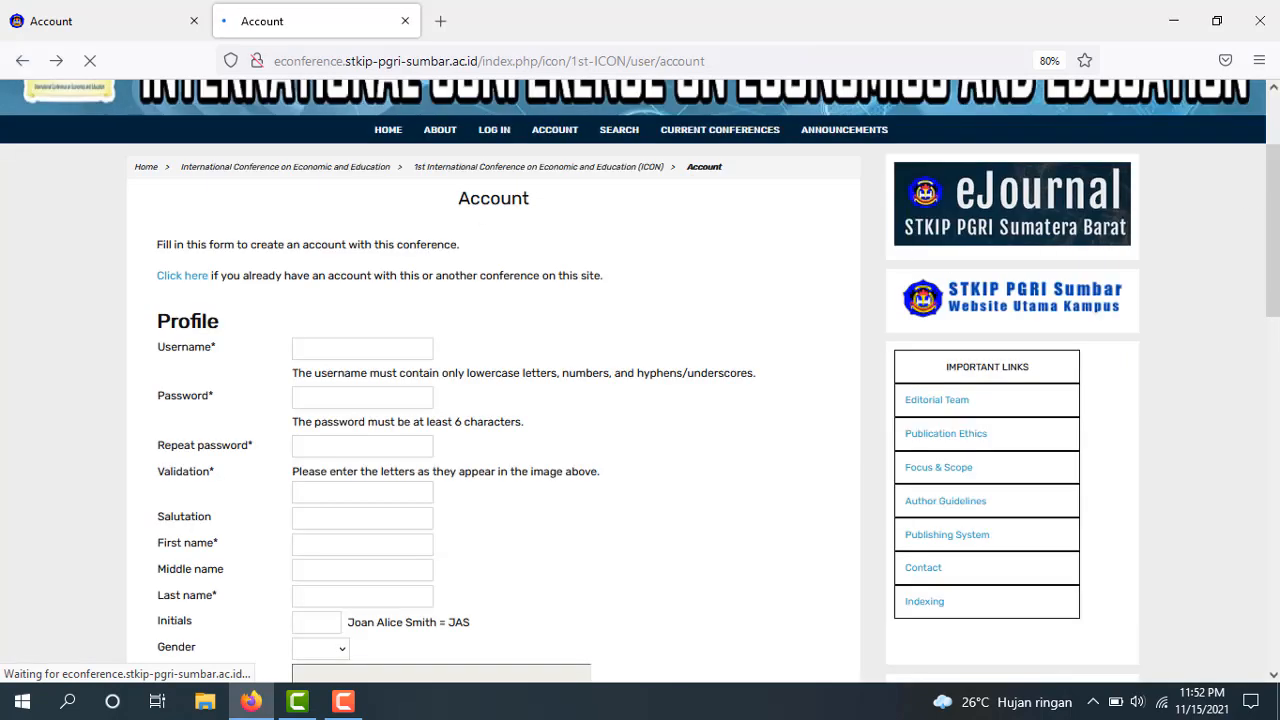
Enter a lowercase username in the Username field
{"action": "left_click_drag", "start_coordinate": [1277, 237], "coordinate": [1277, 275]}
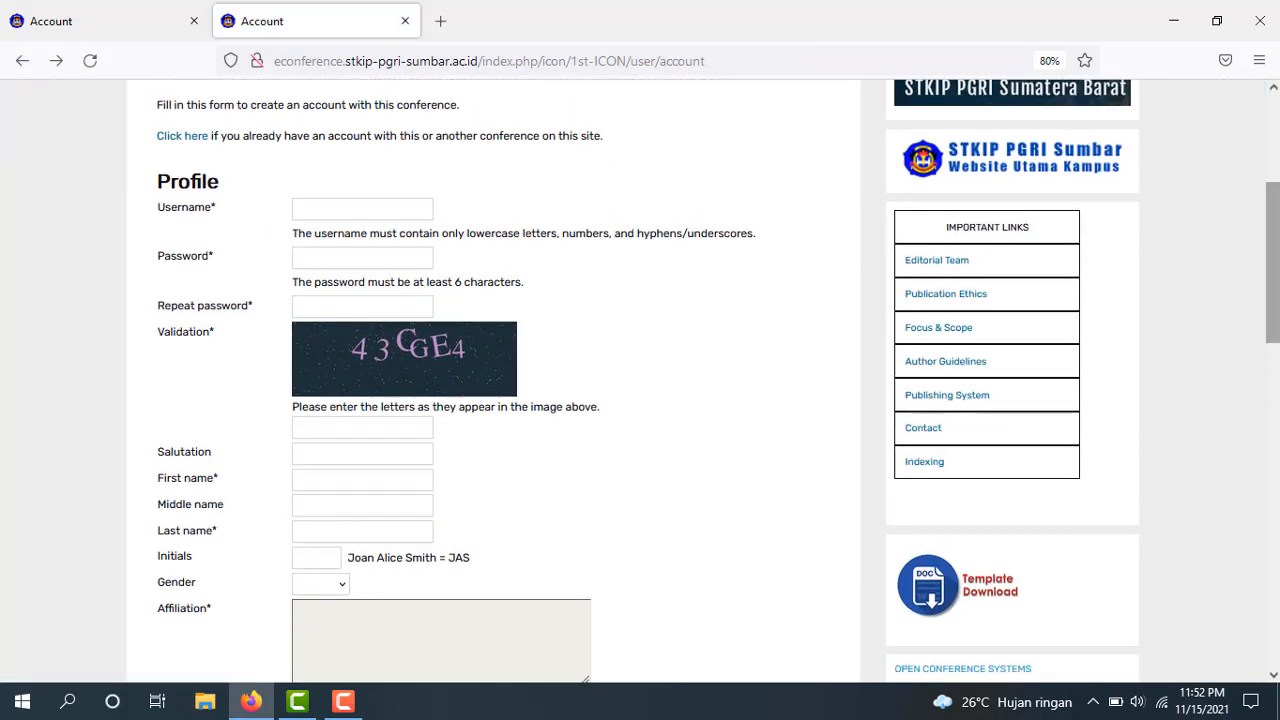
{"action": "mouse_move", "coordinate": [1276, 207]}
{"action": "left_mouse_down"}
{"action": "mouse_move", "coordinate": [1276, 177]}
{"action": "mouse_move", "coordinate": [1277, 214]}
{"action": "left_mouse_up"}
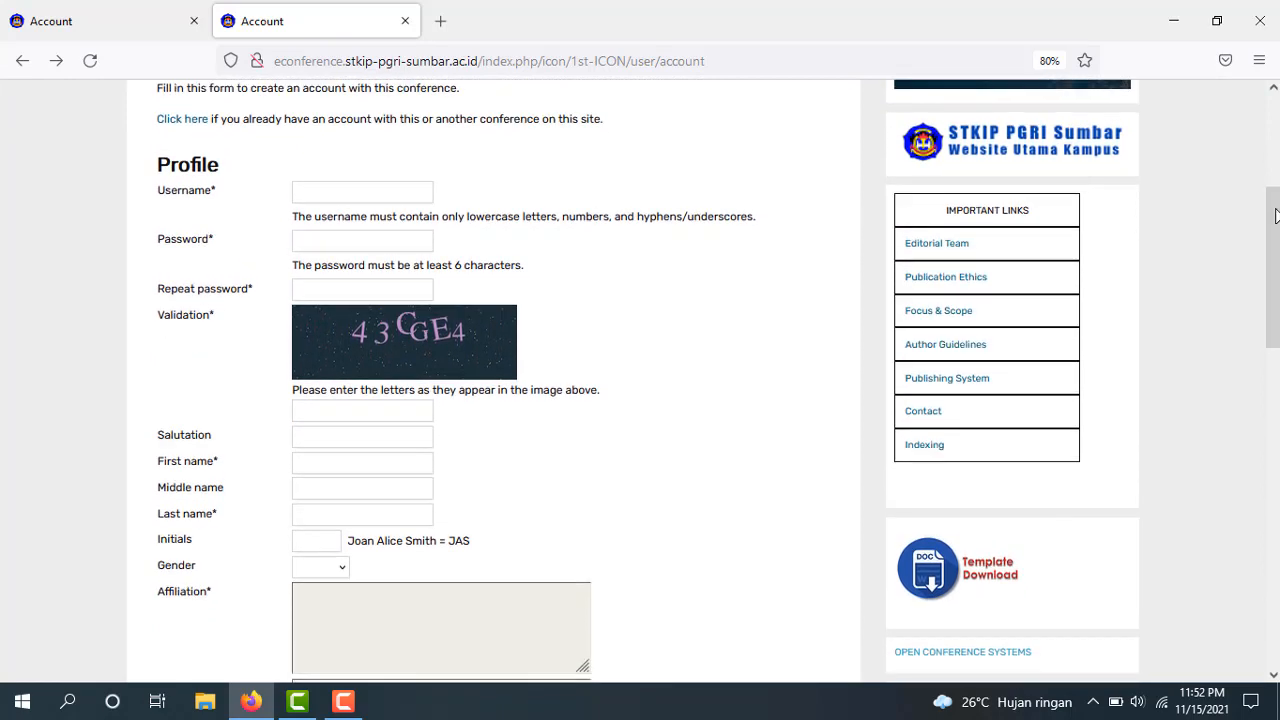
{"action": "left_click", "coordinate": [360, 192]}
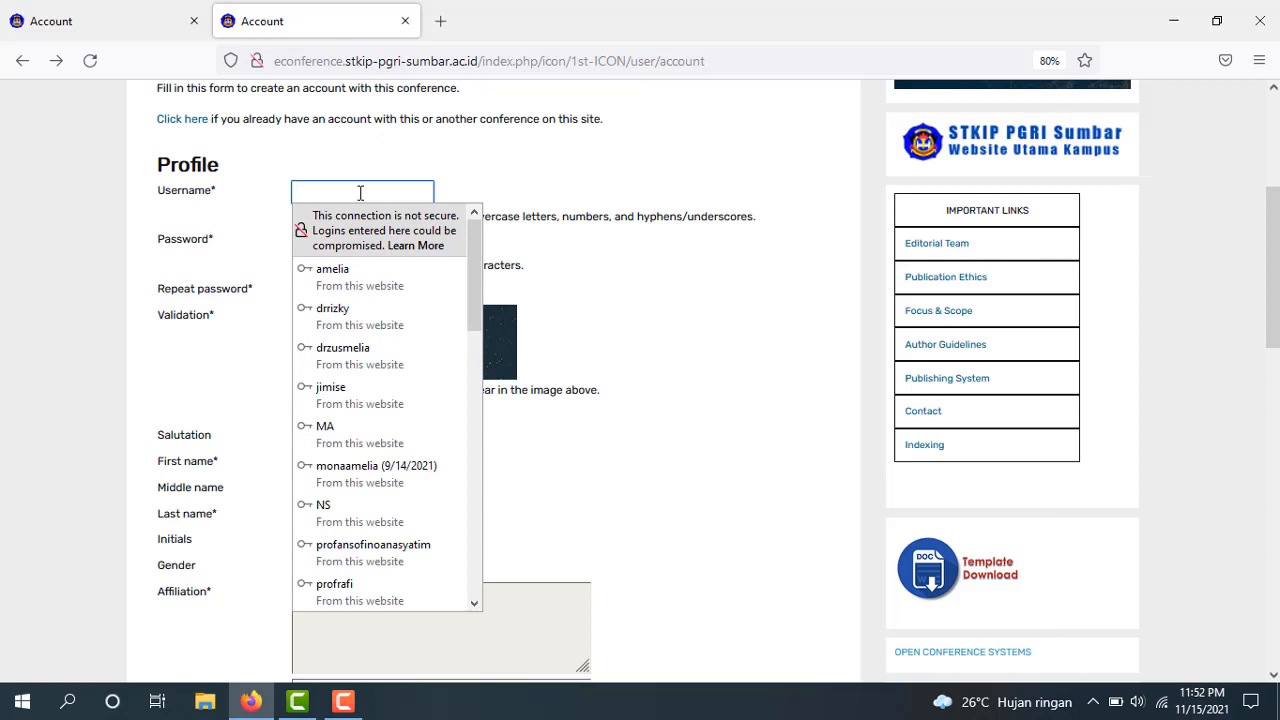
{"action": "type", "text": "Ni"}
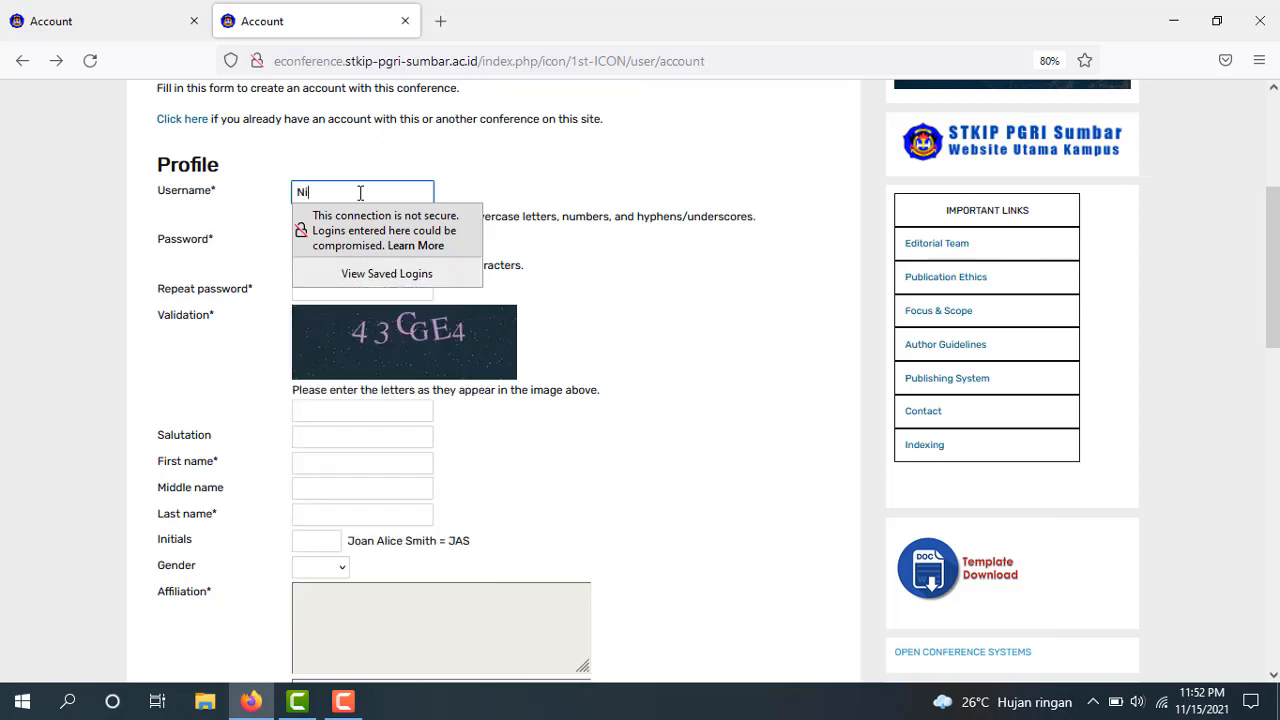
{"action": "type", "text": "sha"}
{"action": "left_click", "coordinate": [625, 268]}
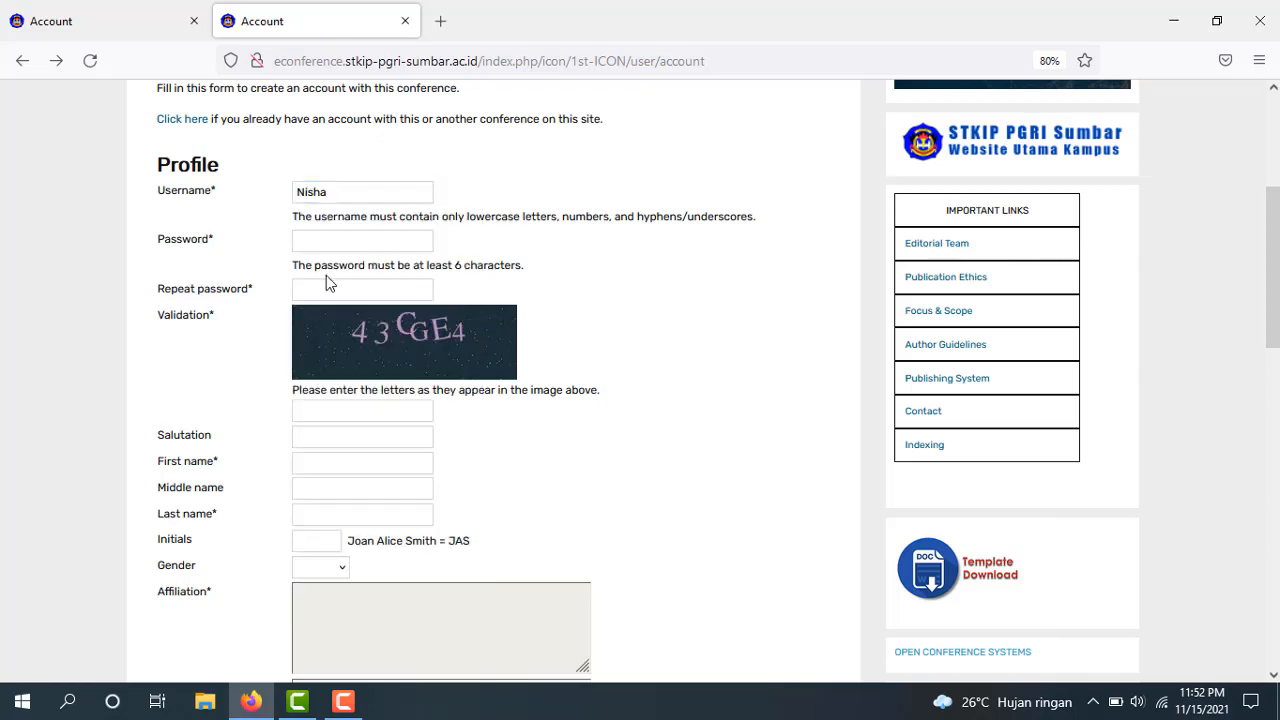
{"action": "left_click", "coordinate": [368, 192]}
{"action": "key", "text": "BackSpace"}
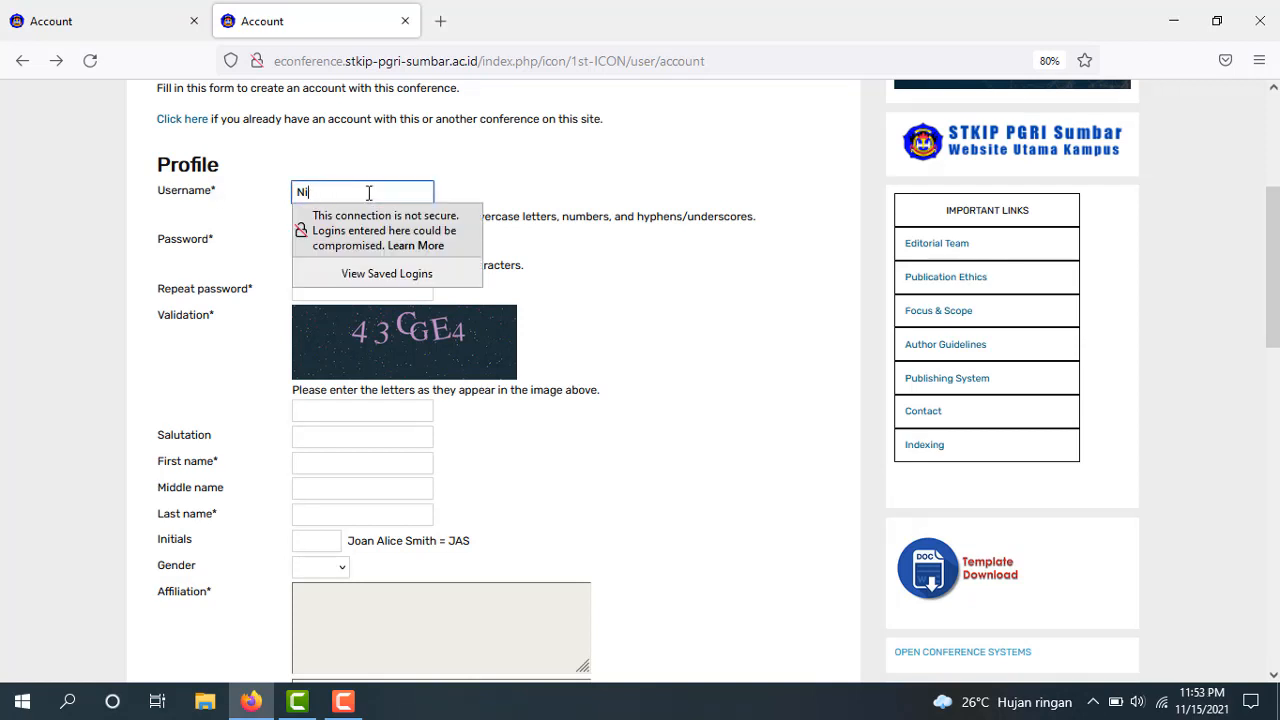
{"action": "left_click", "coordinate": [779, 264]}
{"action": "left_click_drag", "start_coordinate": [779, 264], "coordinate": [379, 236]}
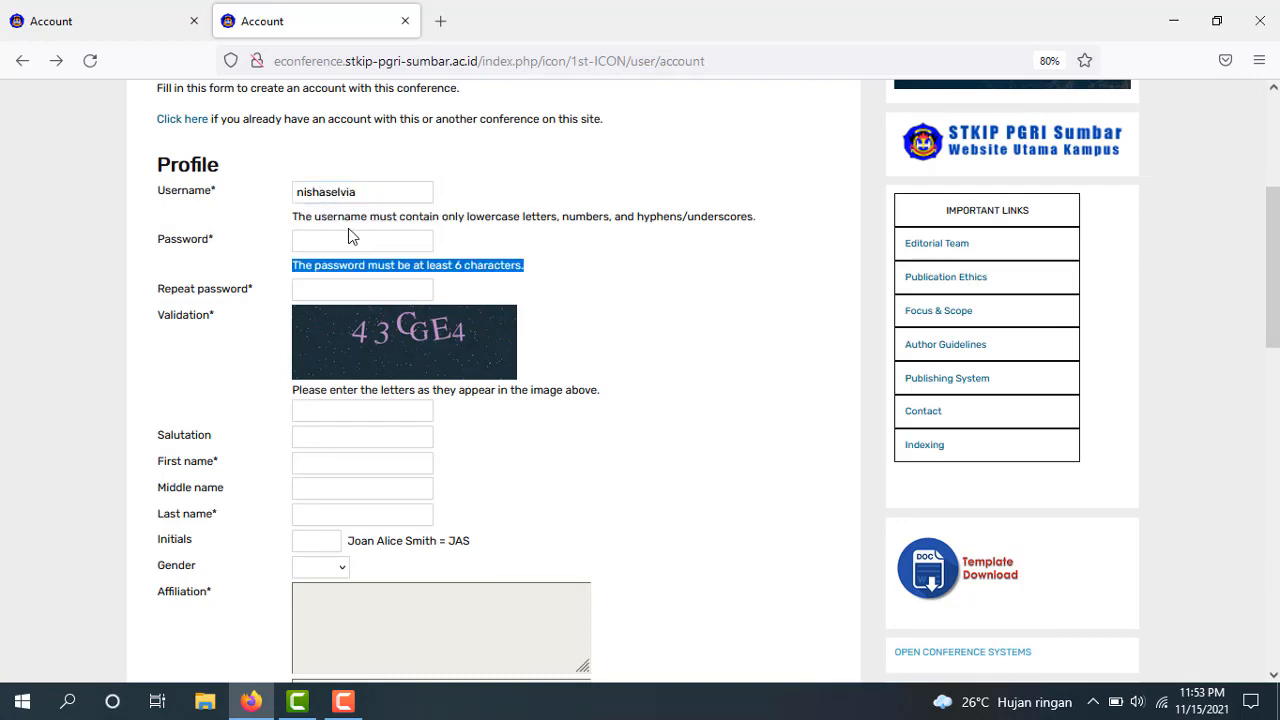
Enter the account password in both Password and Repeat password fields
{"action": "left_click", "coordinate": [352, 238]}
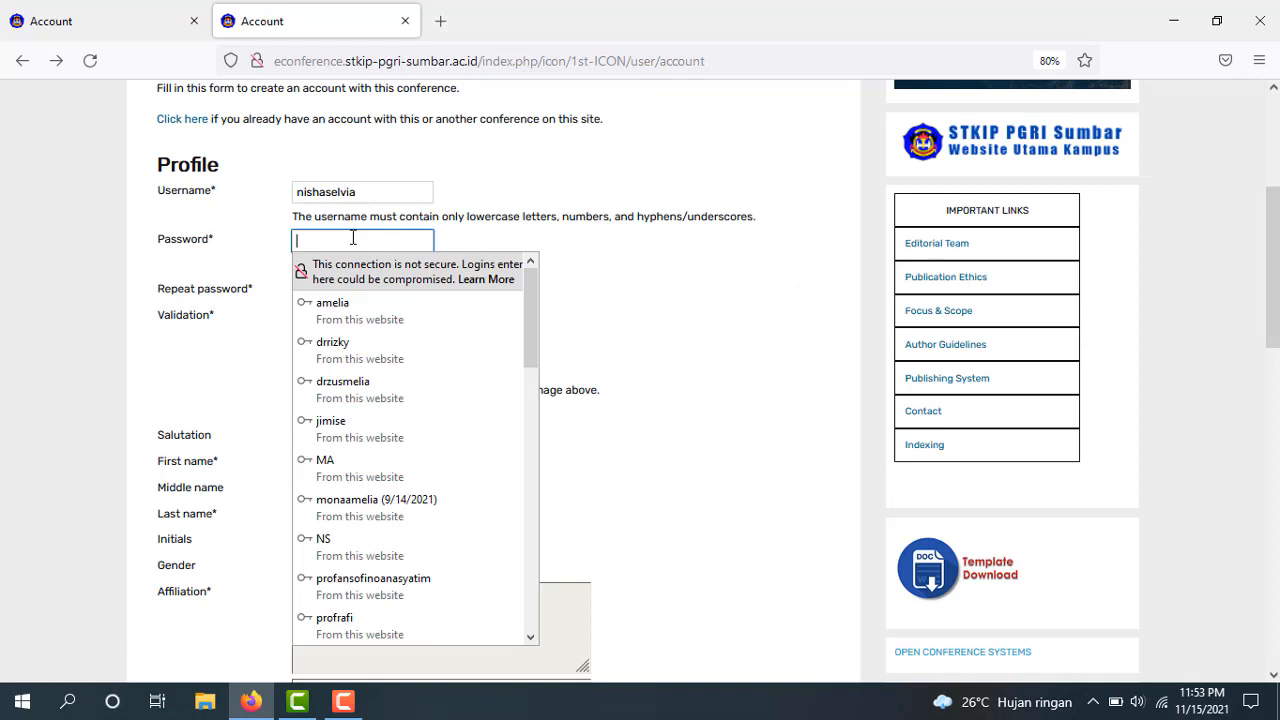
{"action": "type", "text": "••"}
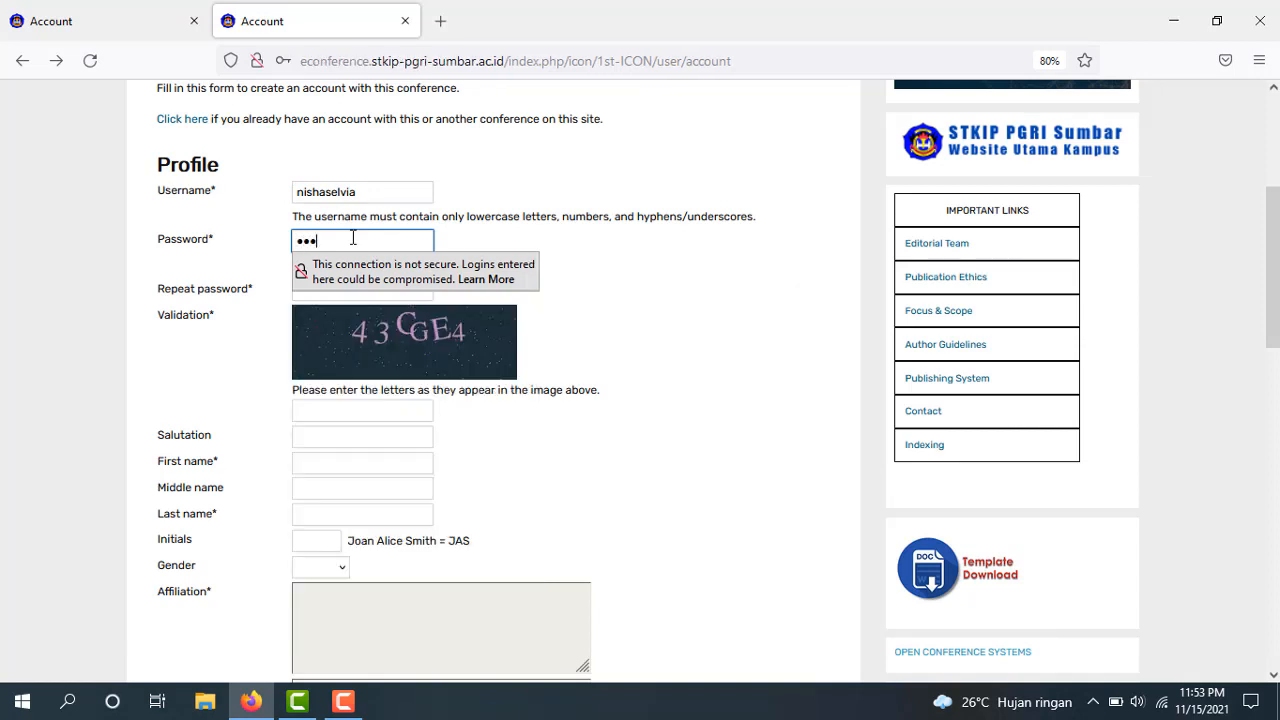
{"action": "type", "text": "••••"}
{"action": "left_click", "coordinate": [745, 286]}
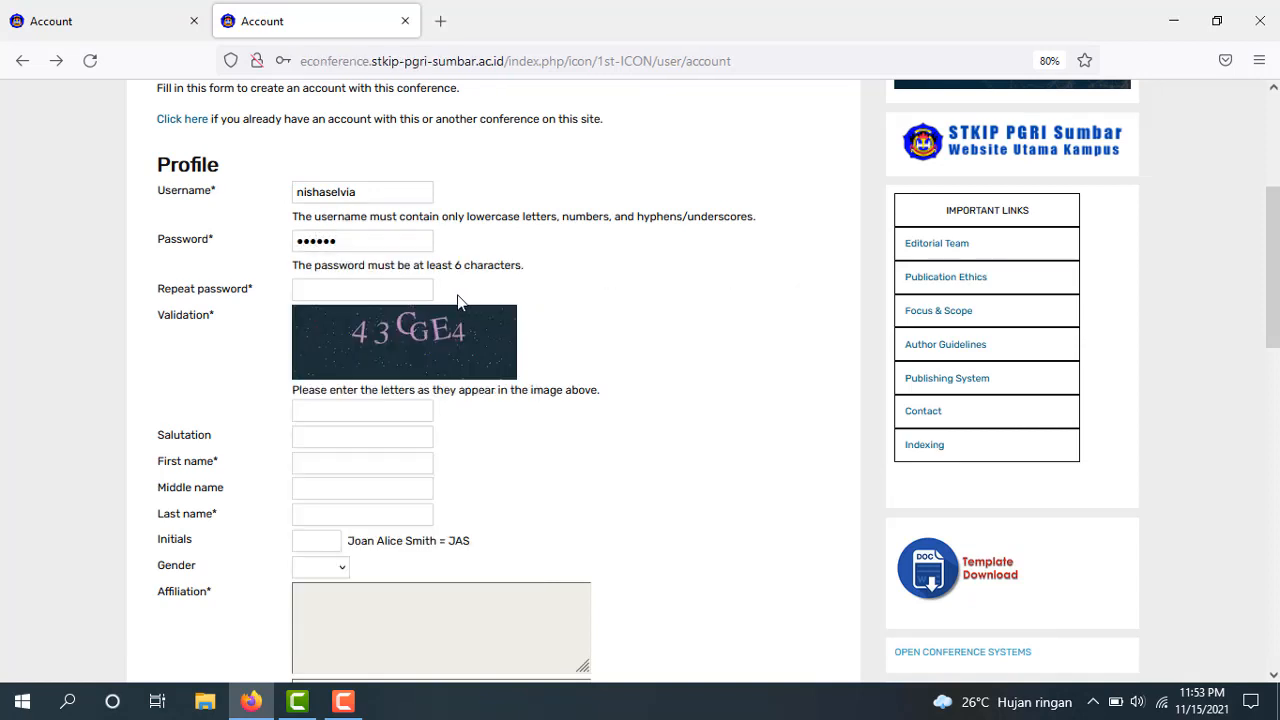
{"action": "left_click", "coordinate": [408, 295]}
{"action": "type", "text": "•••"}
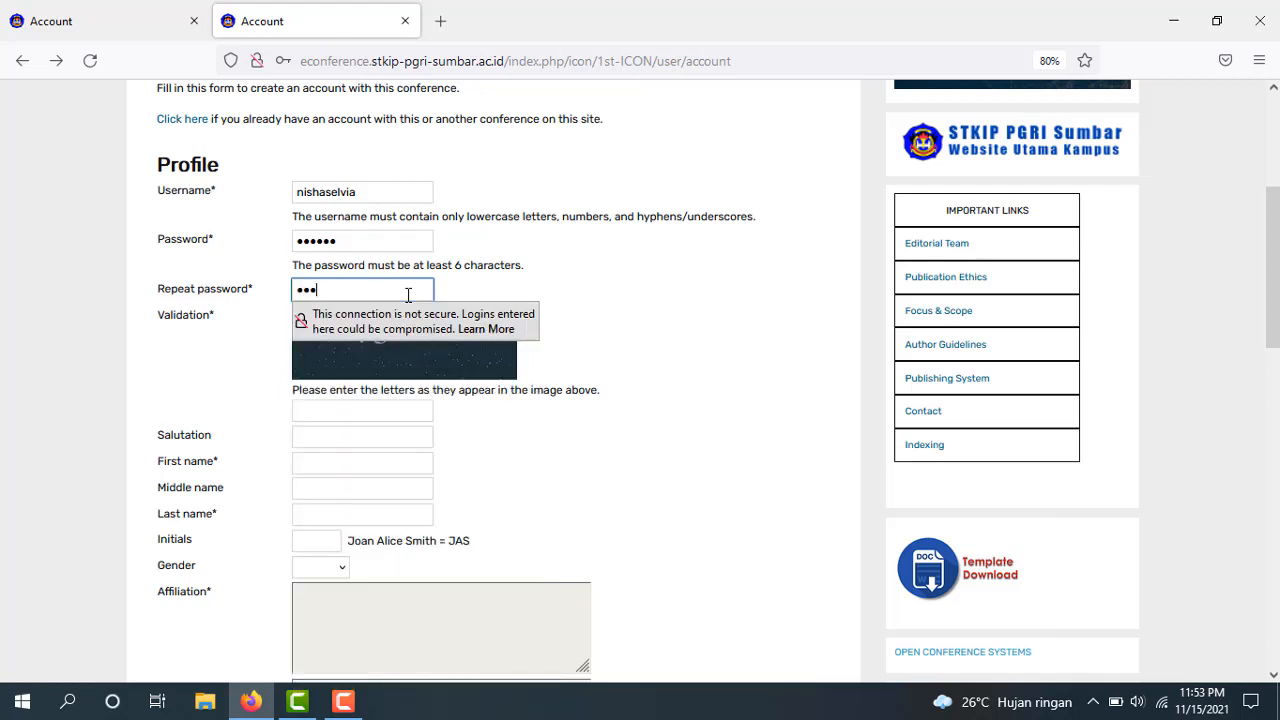
{"action": "type", "text": "••"}
{"action": "left_click", "coordinate": [348, 238]}
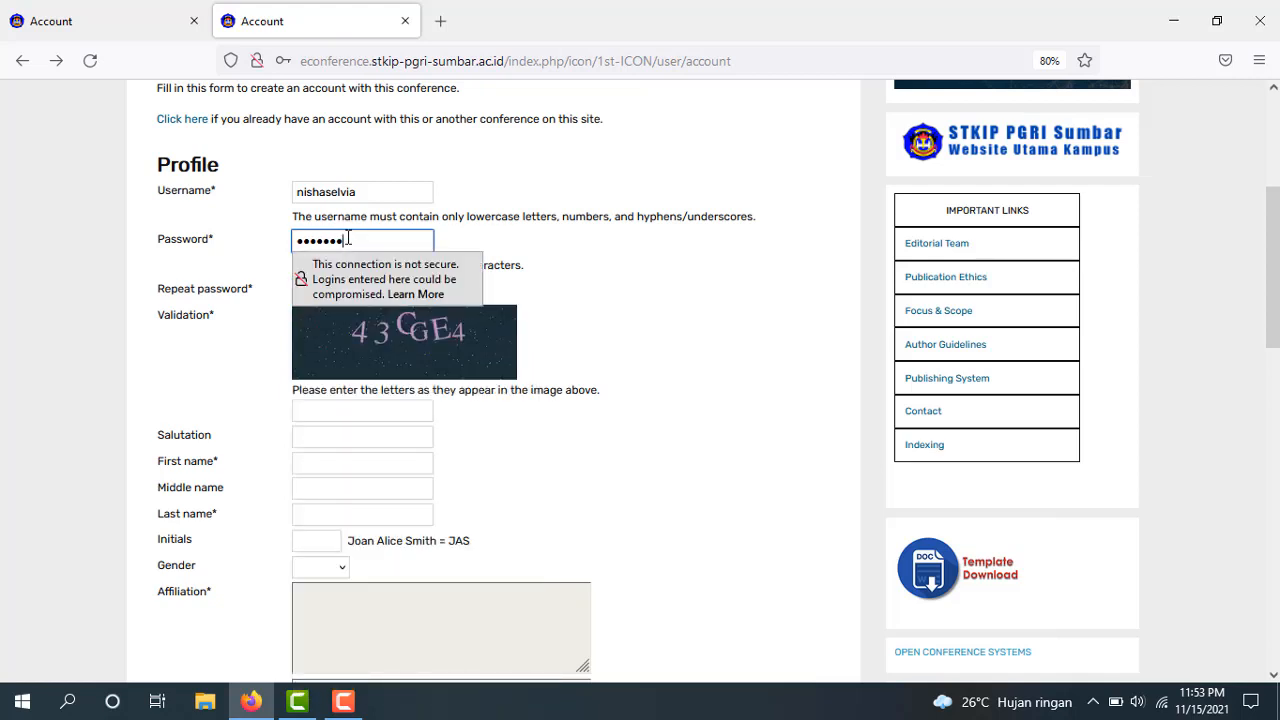
{"action": "type", "text": "•"}
{"action": "left_click", "coordinate": [703, 340]}
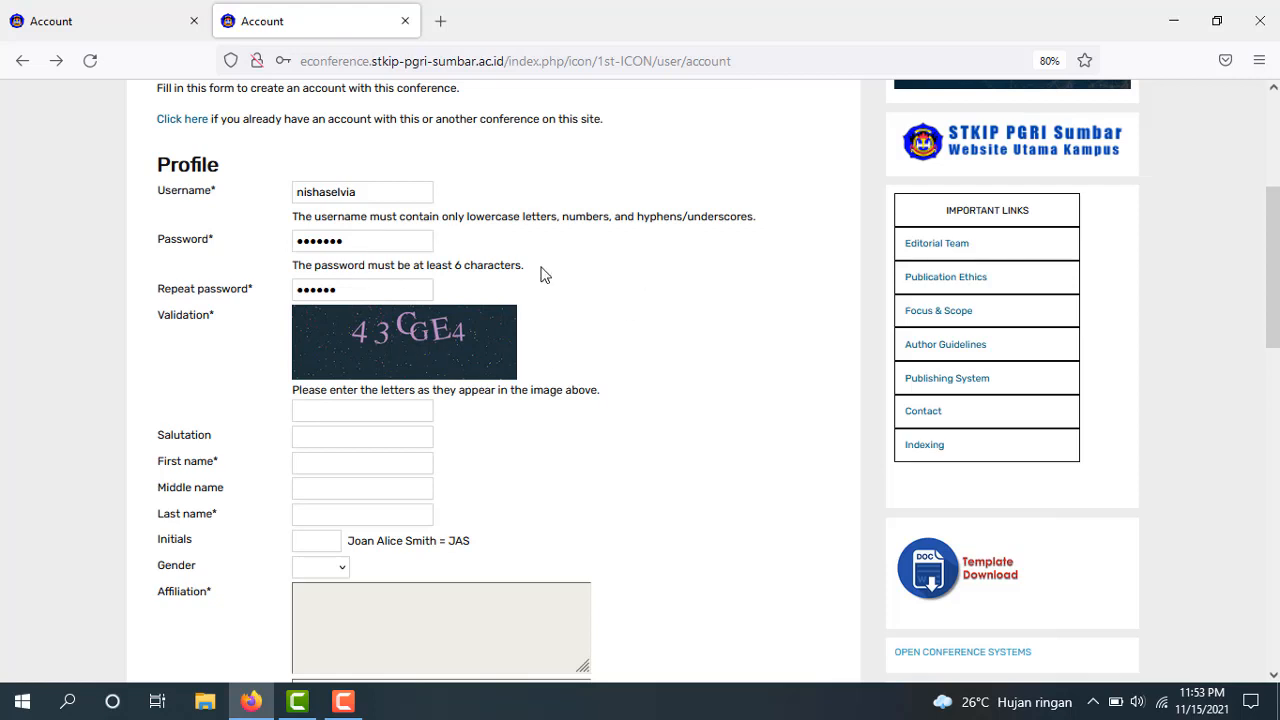
Enter the validation code and the author's first and last name
{"action": "left_click", "coordinate": [370, 411]}
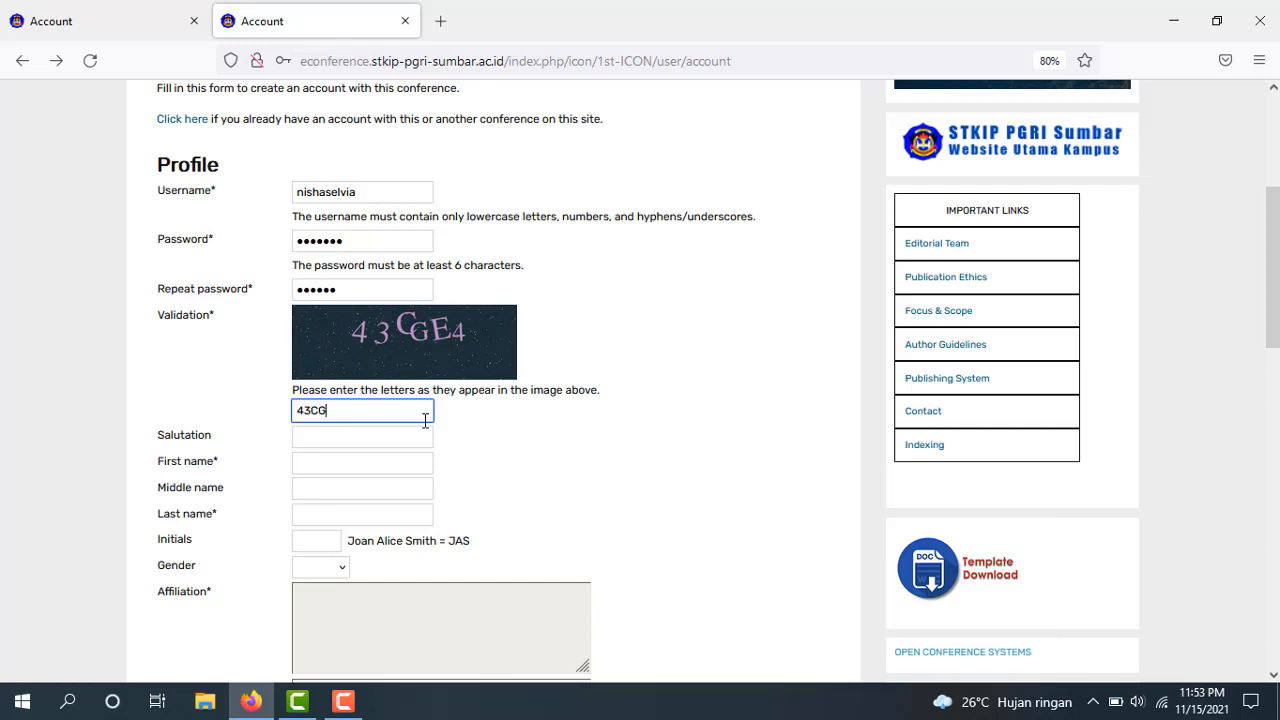
{"action": "type", "text": "43CGE4"}
{"action": "left_click", "coordinate": [341, 463]}
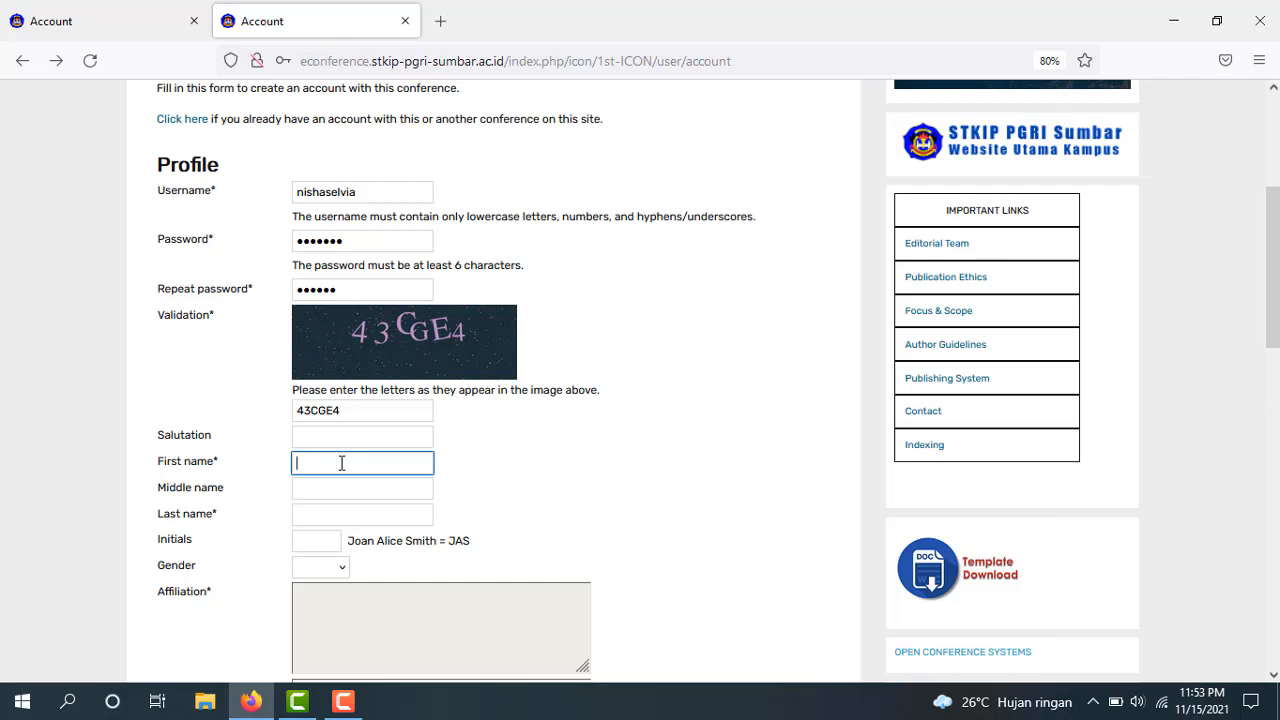
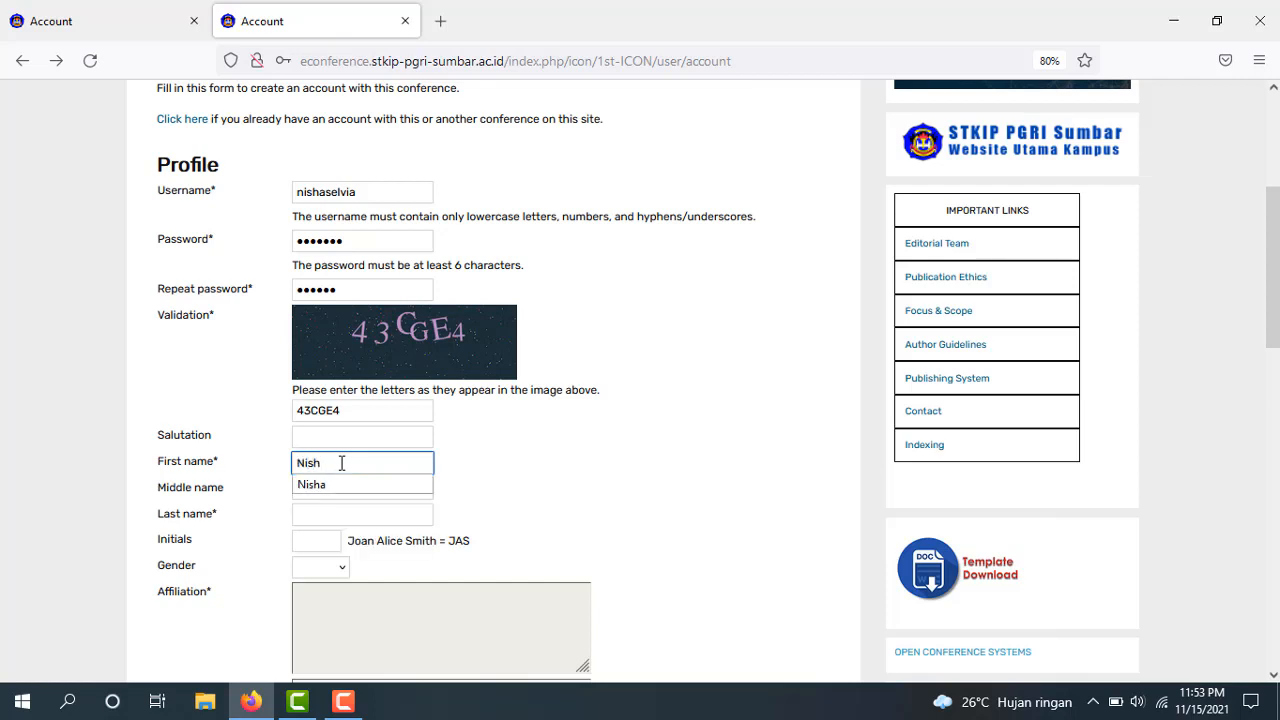
{"action": "left_click", "coordinate": [343, 486]}
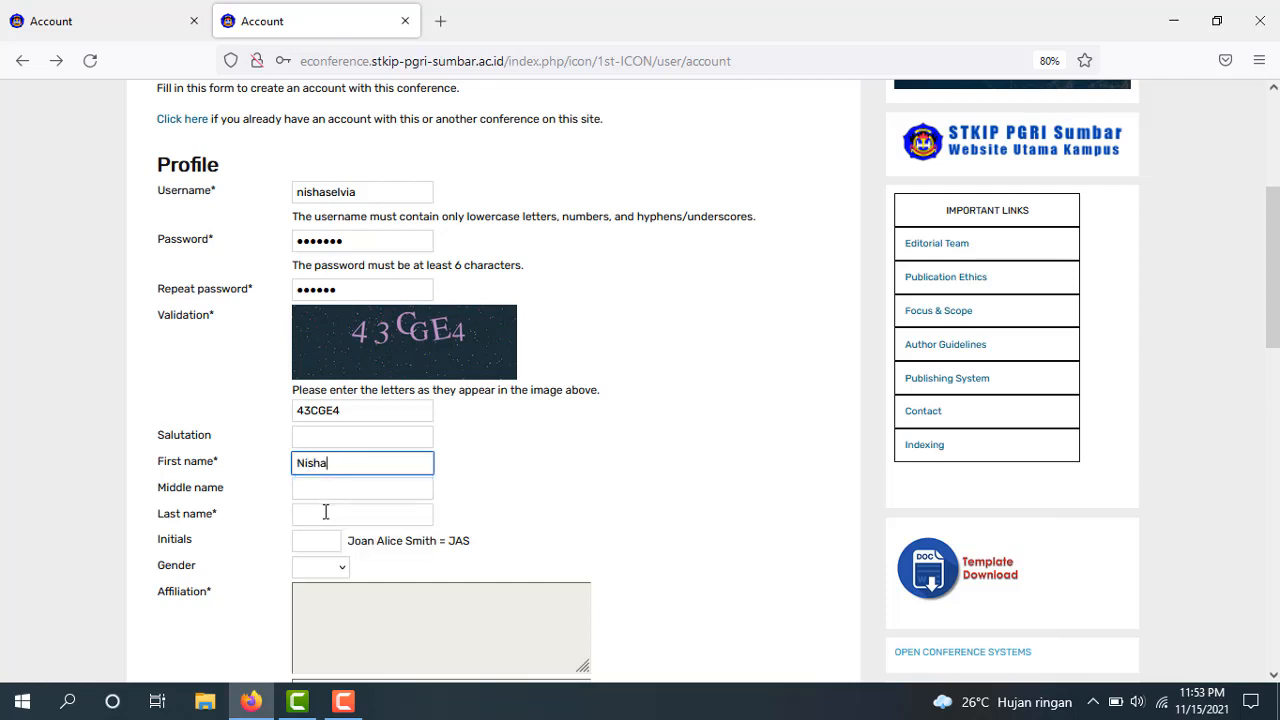
{"action": "left_click", "coordinate": [325, 512]}
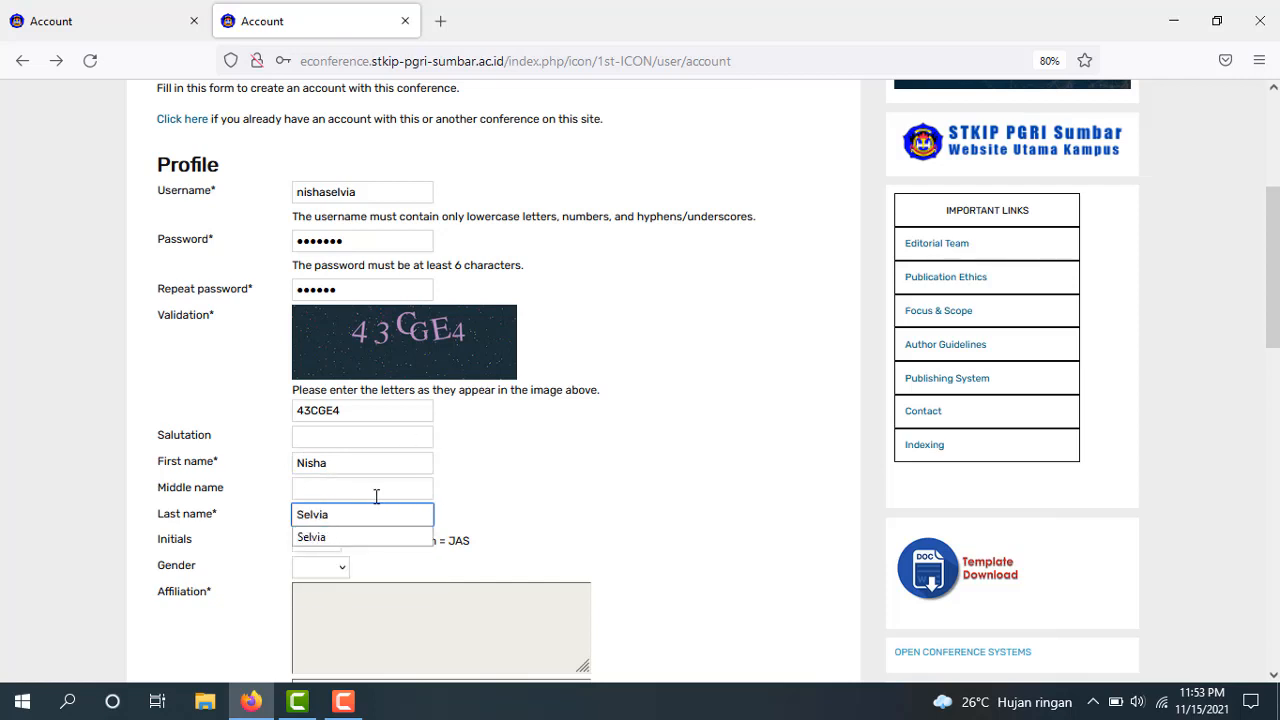
{"action": "left_click", "coordinate": [550, 508]}
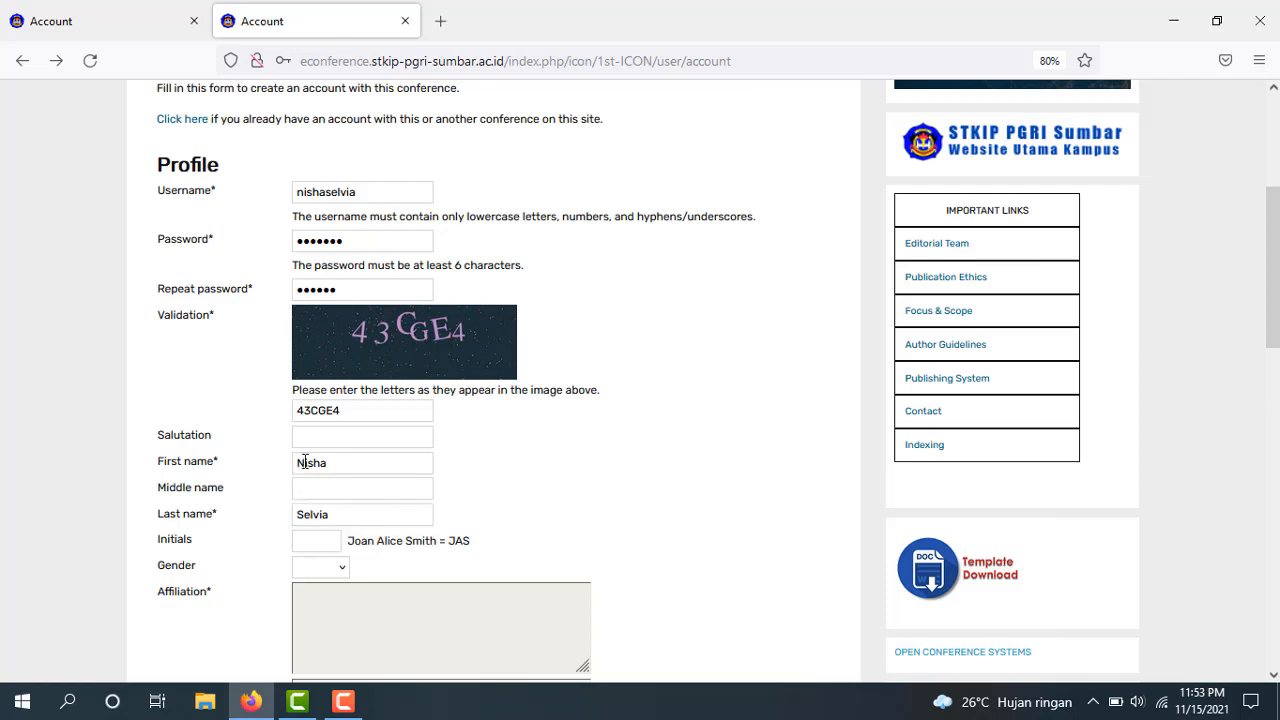
Fill in the initials, choose gender F, and enter affiliation STKIP PGRI Sumatera Barat
{"action": "left_click", "coordinate": [313, 540]}
{"action": "type", "text": "NS"}
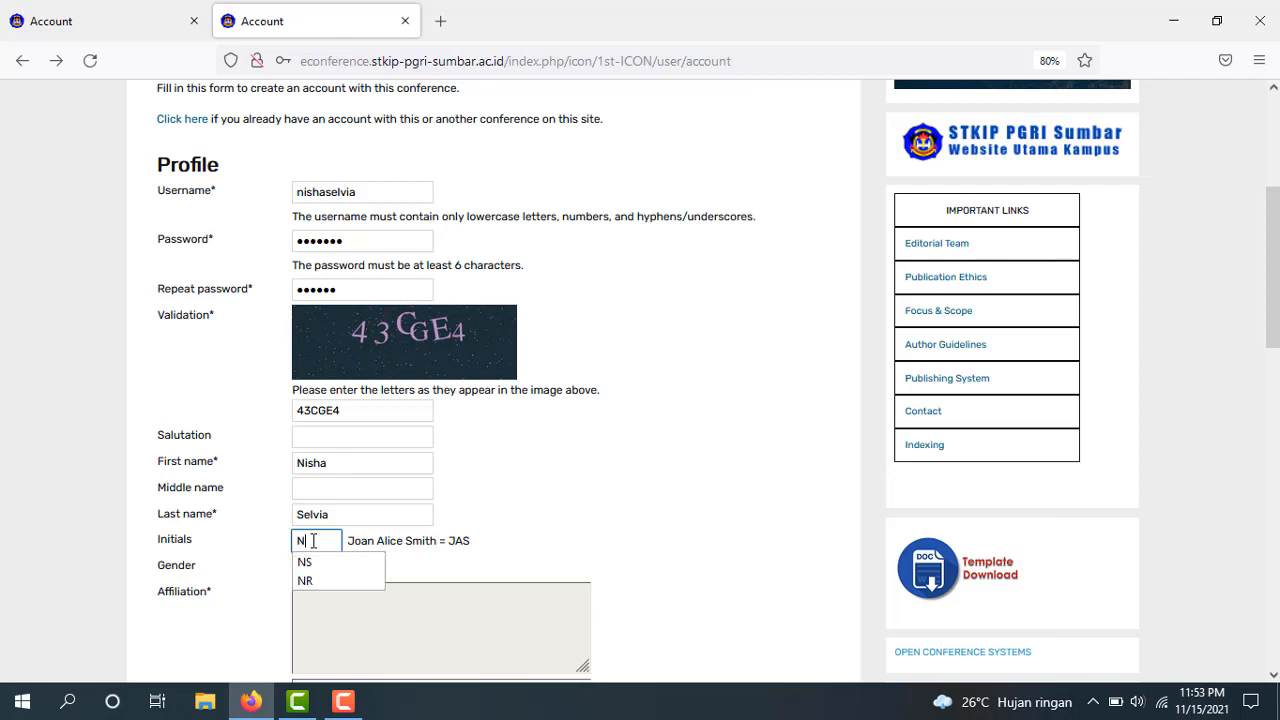
{"action": "left_click", "coordinate": [370, 562]}
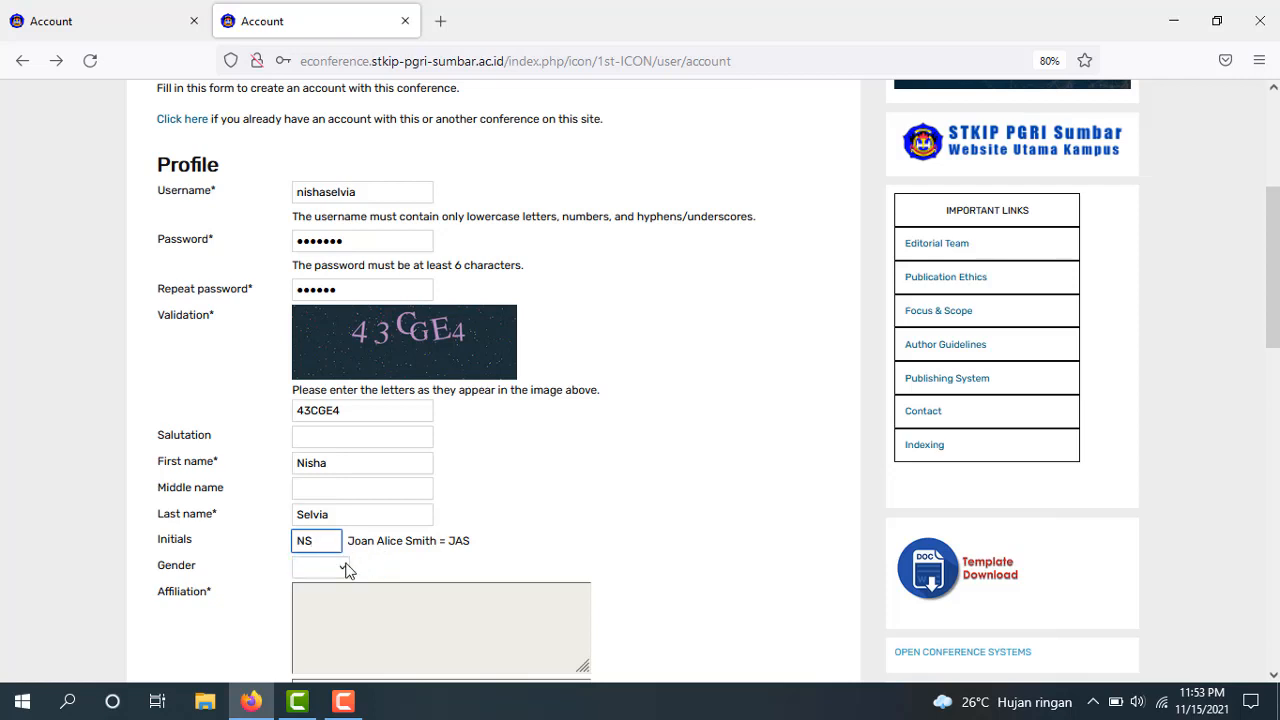
{"action": "left_click", "coordinate": [341, 566]}
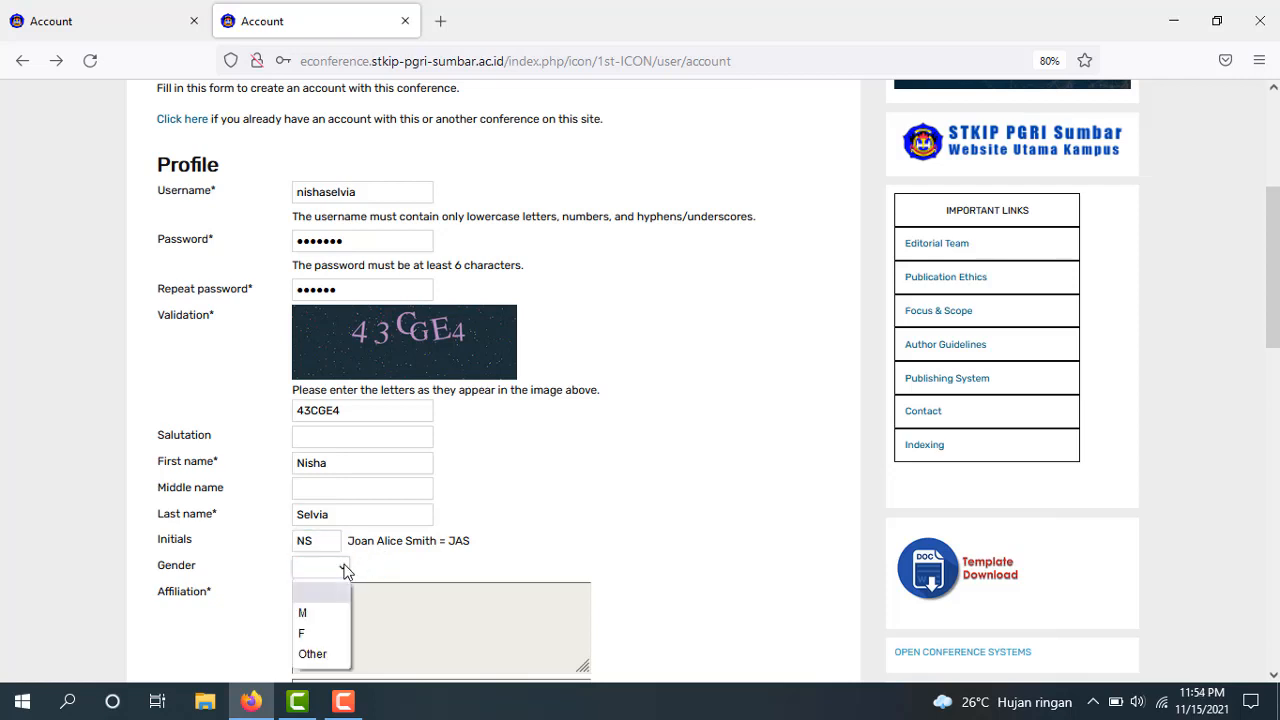
{"action": "left_click", "coordinate": [365, 618]}
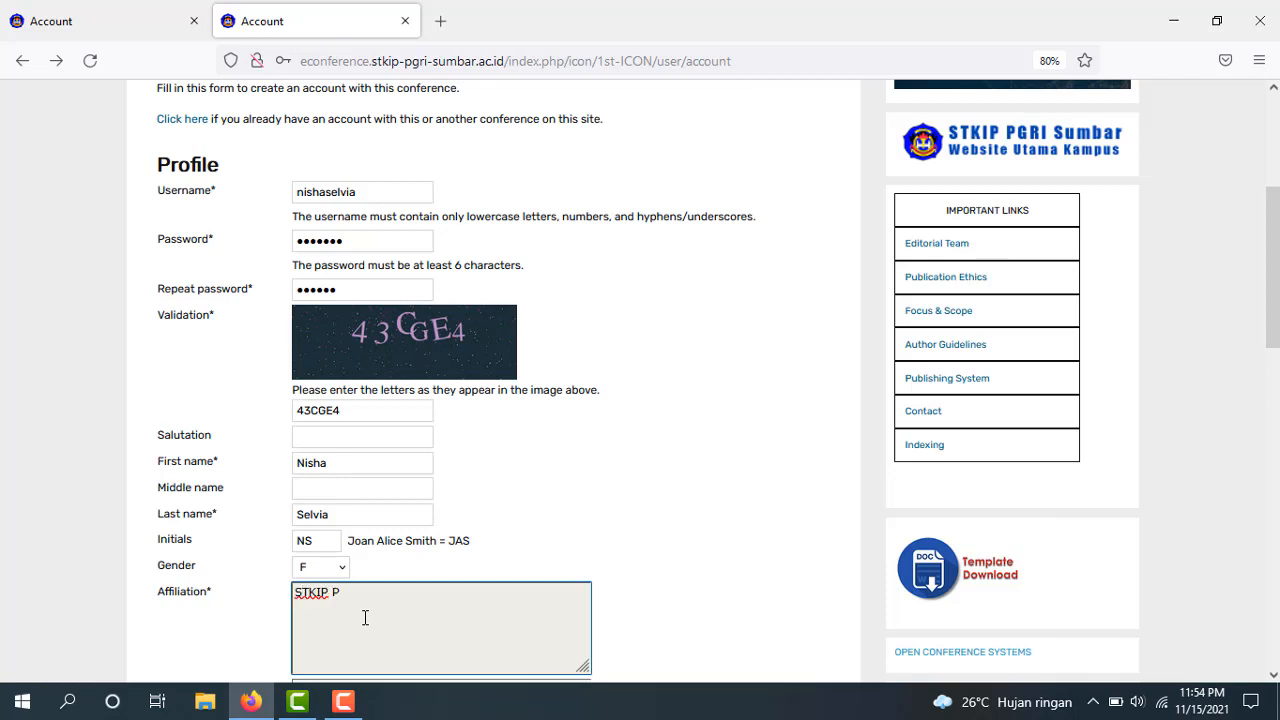
{"action": "type", "text": "STKIP PGRI Sumatera Barat"}
Fill in the author's e-mail address from the saved suggestion
{"action": "scroll", "coordinate": [700, 380], "scroll_direction": "down", "scroll_amount": 5}
{"action": "scroll", "coordinate": [700, 380], "scroll_direction": "up", "scroll_amount": 3}
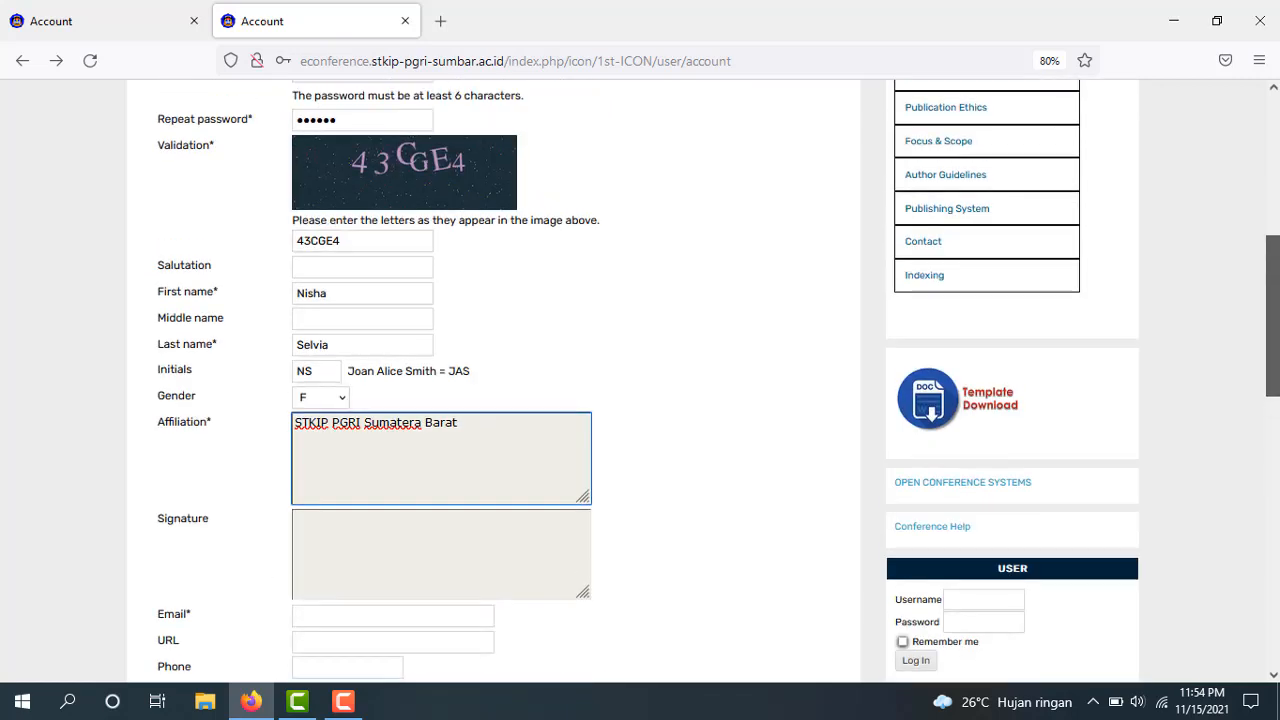
{"action": "scroll", "coordinate": [700, 380], "scroll_direction": "down", "scroll_amount": 1}
{"action": "scroll", "coordinate": [443, 566], "scroll_direction": "down", "scroll_amount": 1}
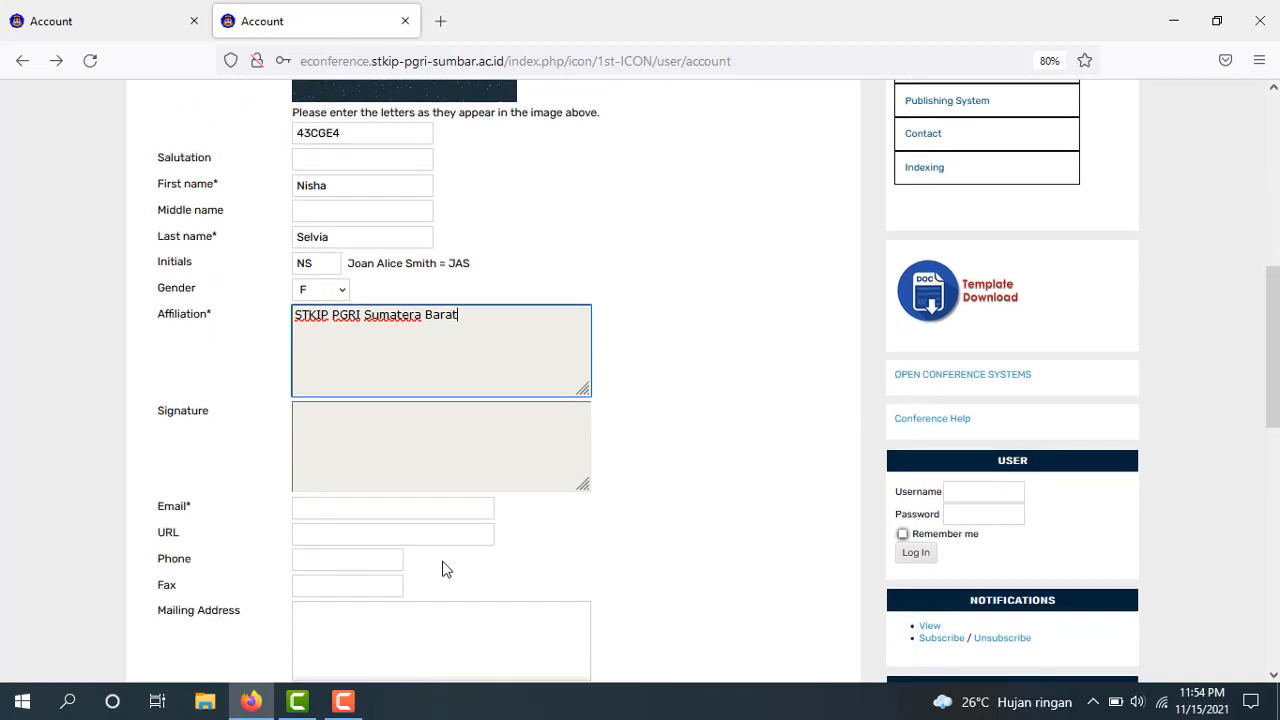
{"action": "left_click", "coordinate": [441, 504]}
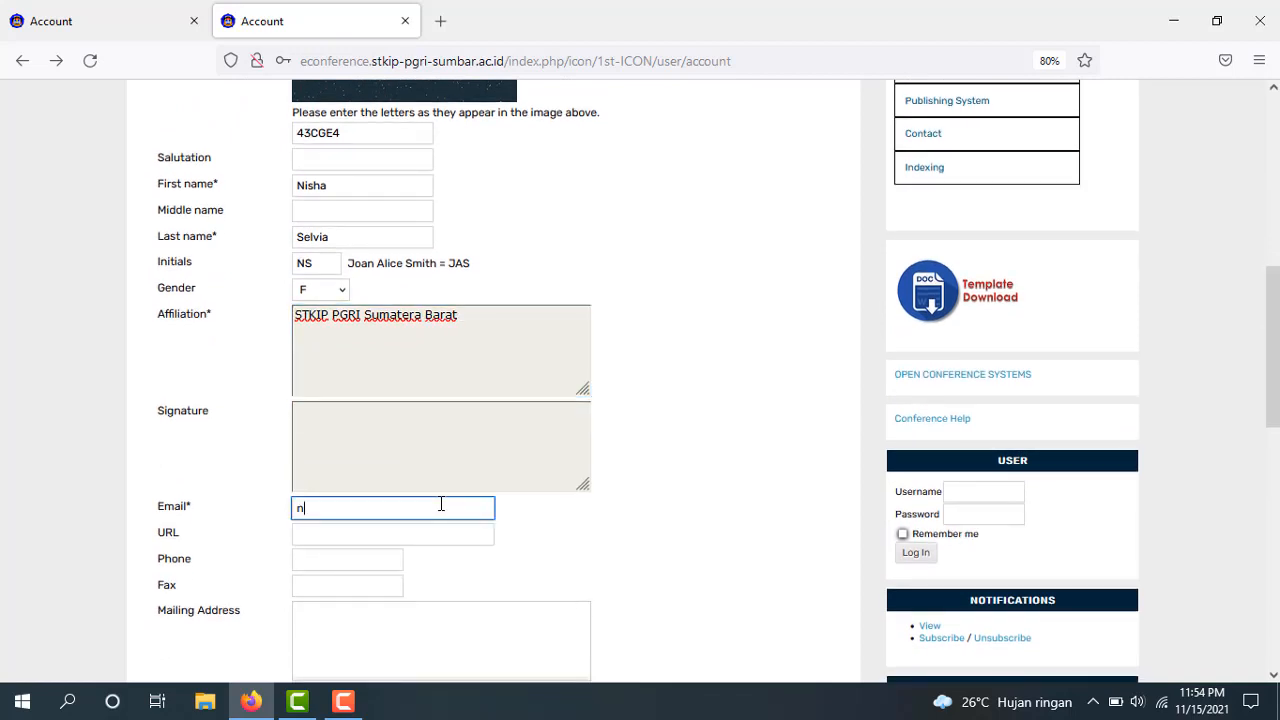
{"action": "type", "text": "n"}
{"action": "left_click", "coordinate": [423, 528]}
{"action": "left_click", "coordinate": [339, 563]}
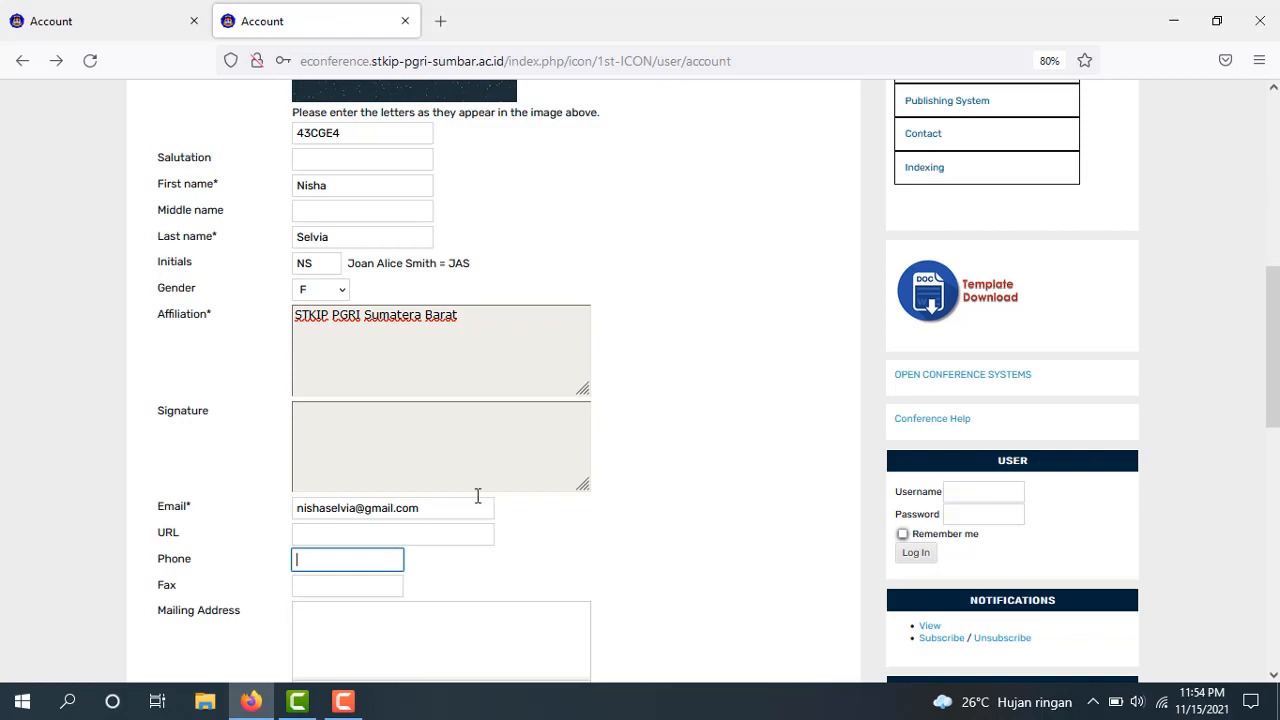
Set the country to Indonesia, then add a blank tab and return to the first
{"action": "scroll", "coordinate": [1272, 380], "scroll_direction": "down", "scroll_amount": 2}
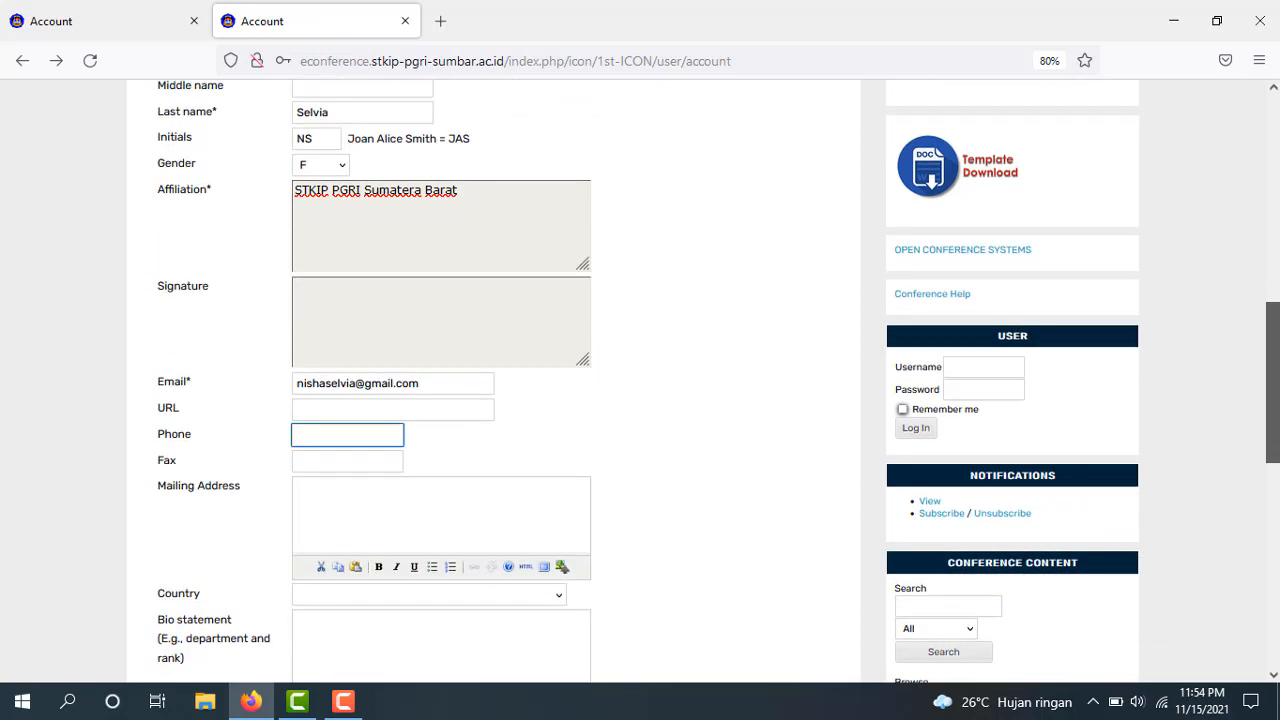
{"action": "mouse_move", "coordinate": [1272, 380]}
{"action": "left_mouse_down"}
{"action": "mouse_move", "coordinate": [1272, 362]}
{"action": "mouse_move", "coordinate": [1272, 383]}
{"action": "left_mouse_up"}
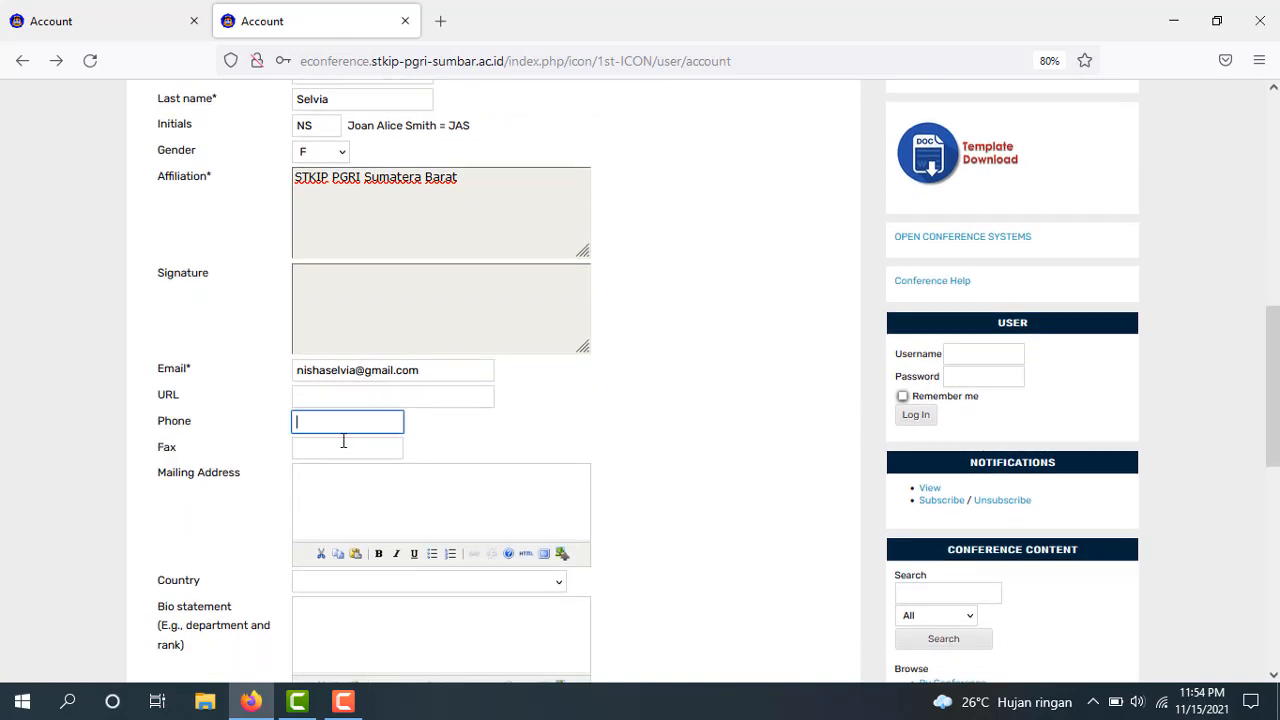
{"action": "left_click", "coordinate": [475, 587]}
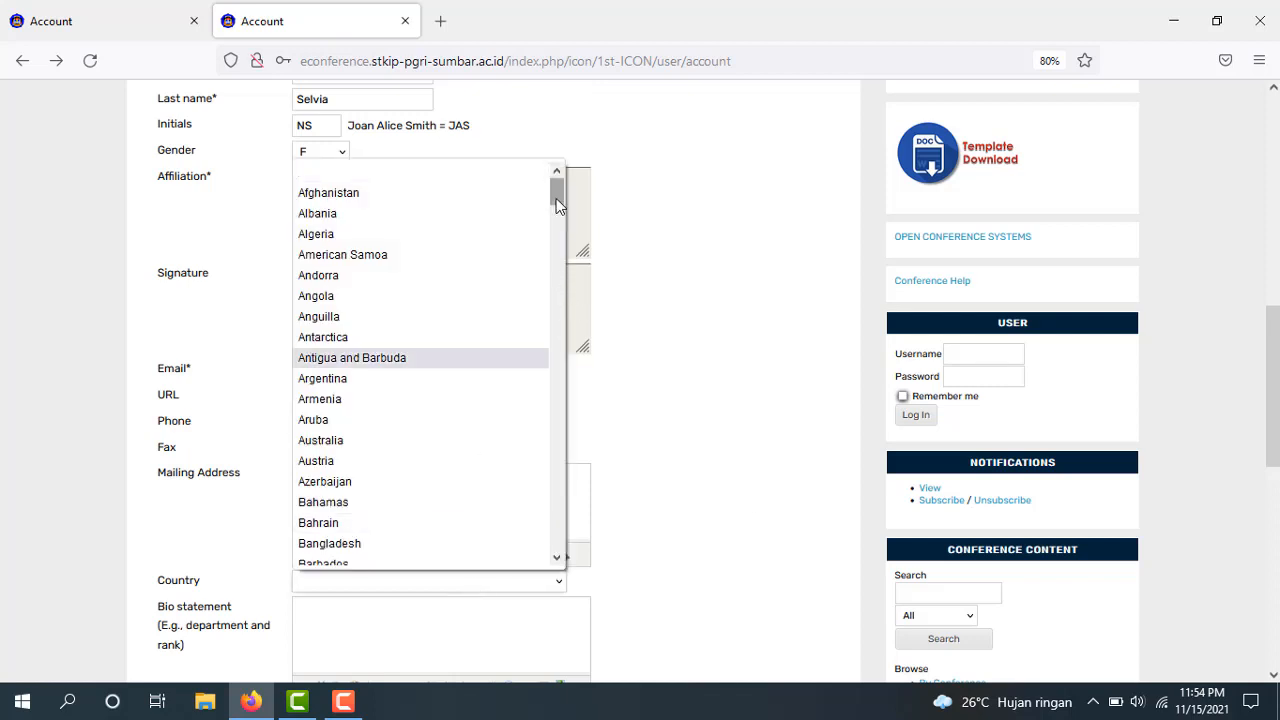
{"action": "left_click_drag", "start_coordinate": [556, 198], "coordinate": [568, 341]}
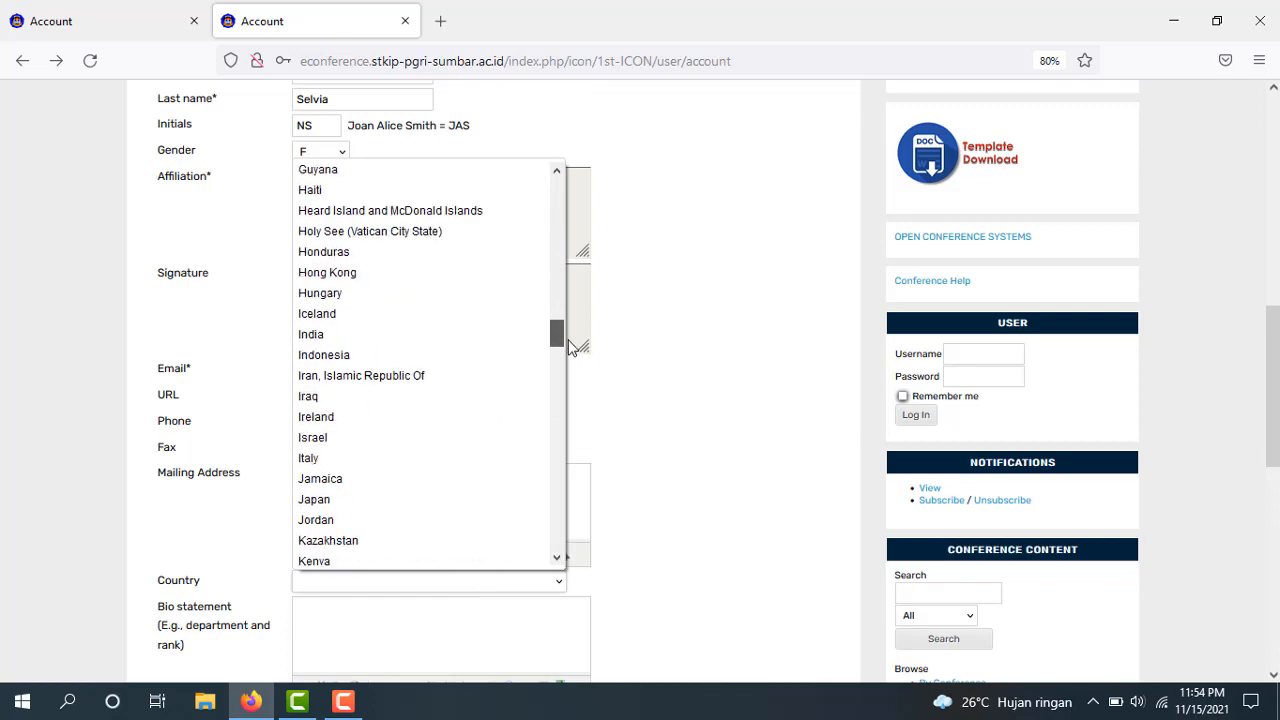
{"action": "left_click", "coordinate": [348, 358]}
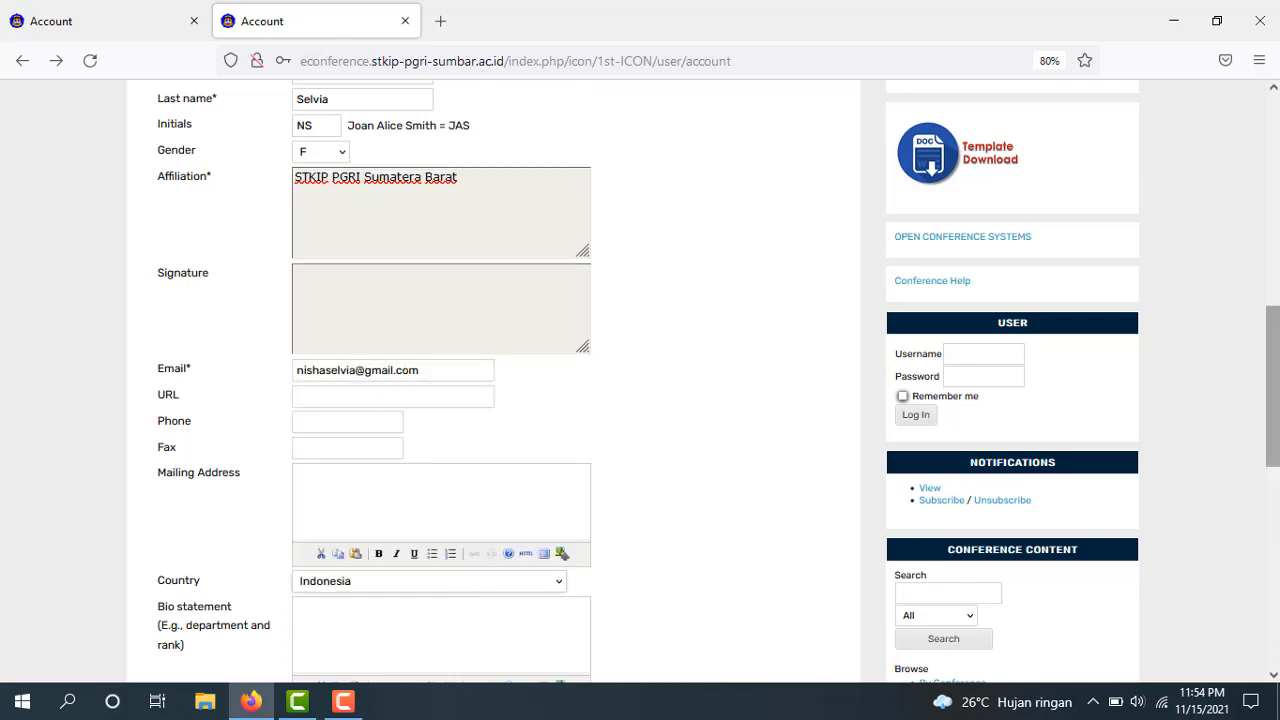
{"action": "scroll", "coordinate": [1003, 466], "scroll_direction": "down", "scroll_amount": 5}
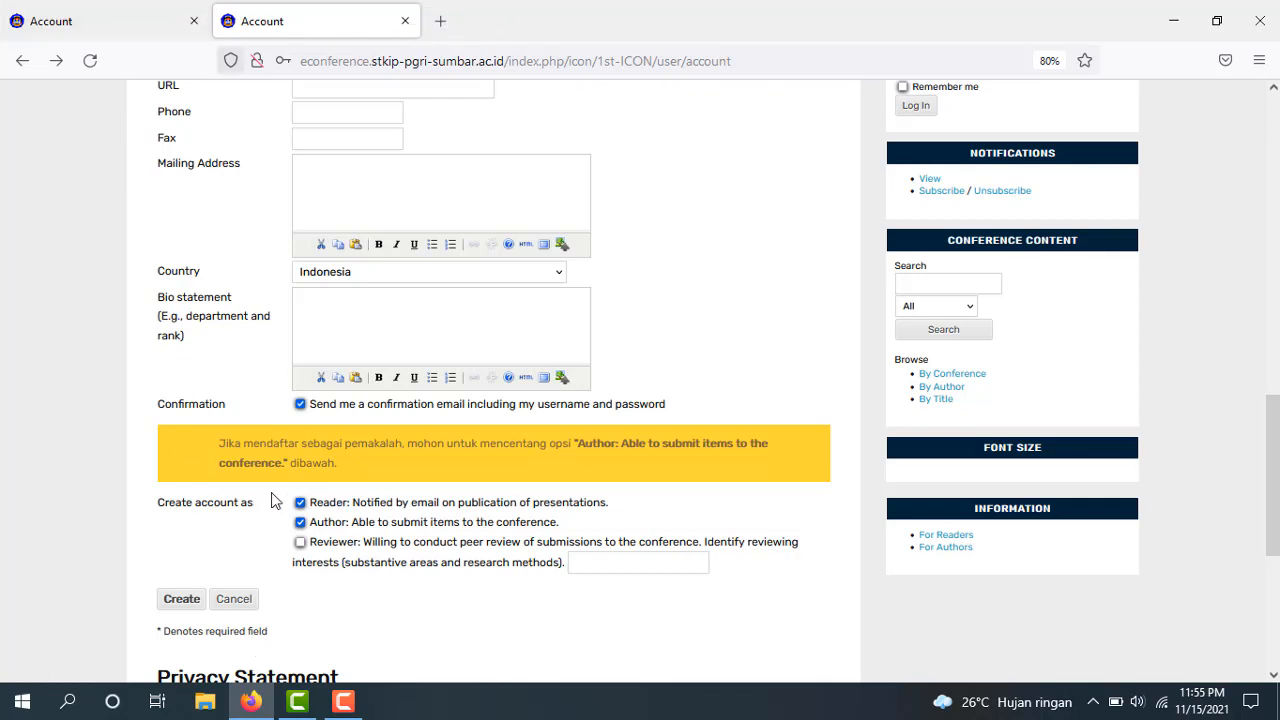
{"action": "left_click", "coordinate": [442, 21]}
{"action": "left_click", "coordinate": [152, 21]}
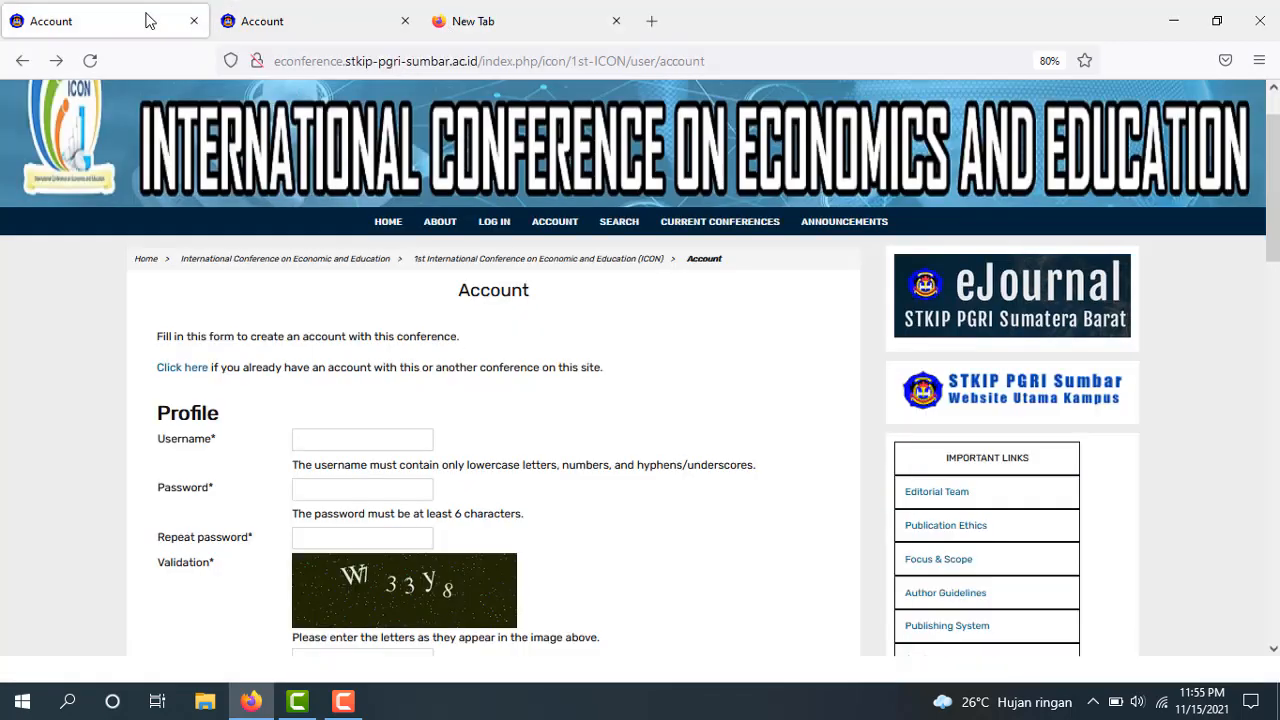
Return to the ICON home page and log in with the author's username and password
{"action": "left_click", "coordinate": [24, 62]}
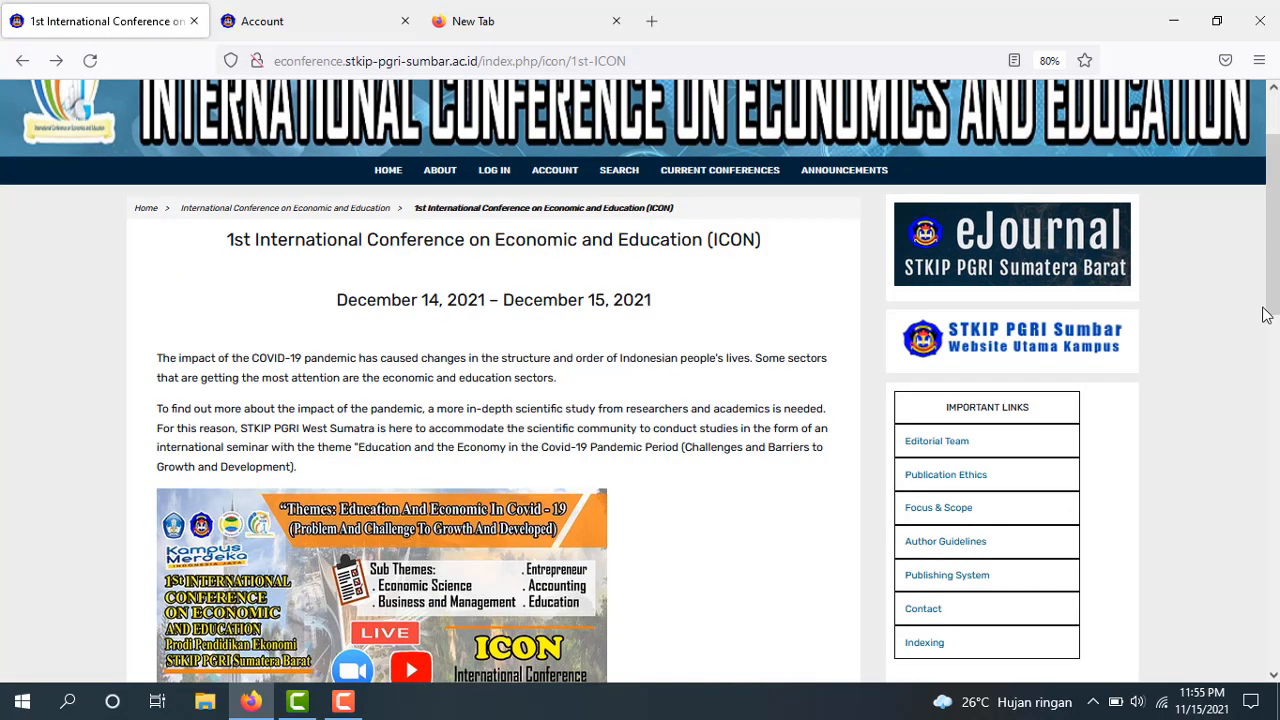
{"action": "left_click", "coordinate": [1276, 447]}
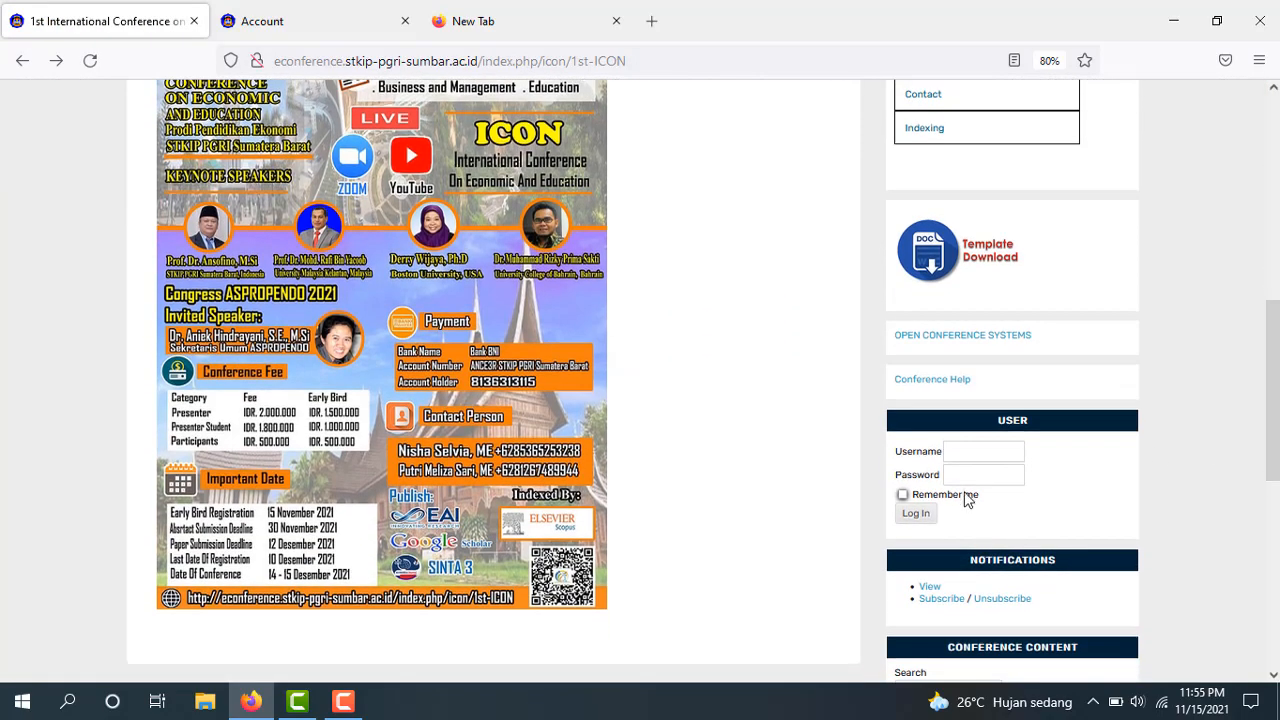
{"action": "left_click", "coordinate": [972, 453]}
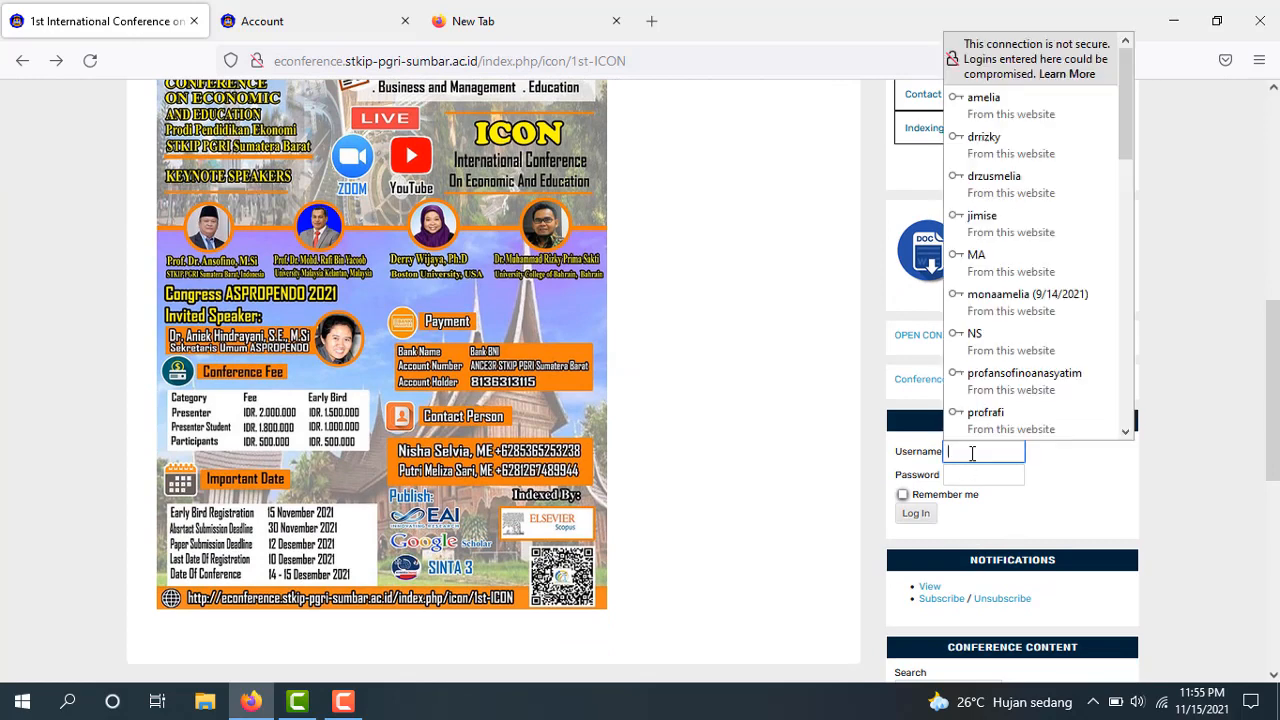
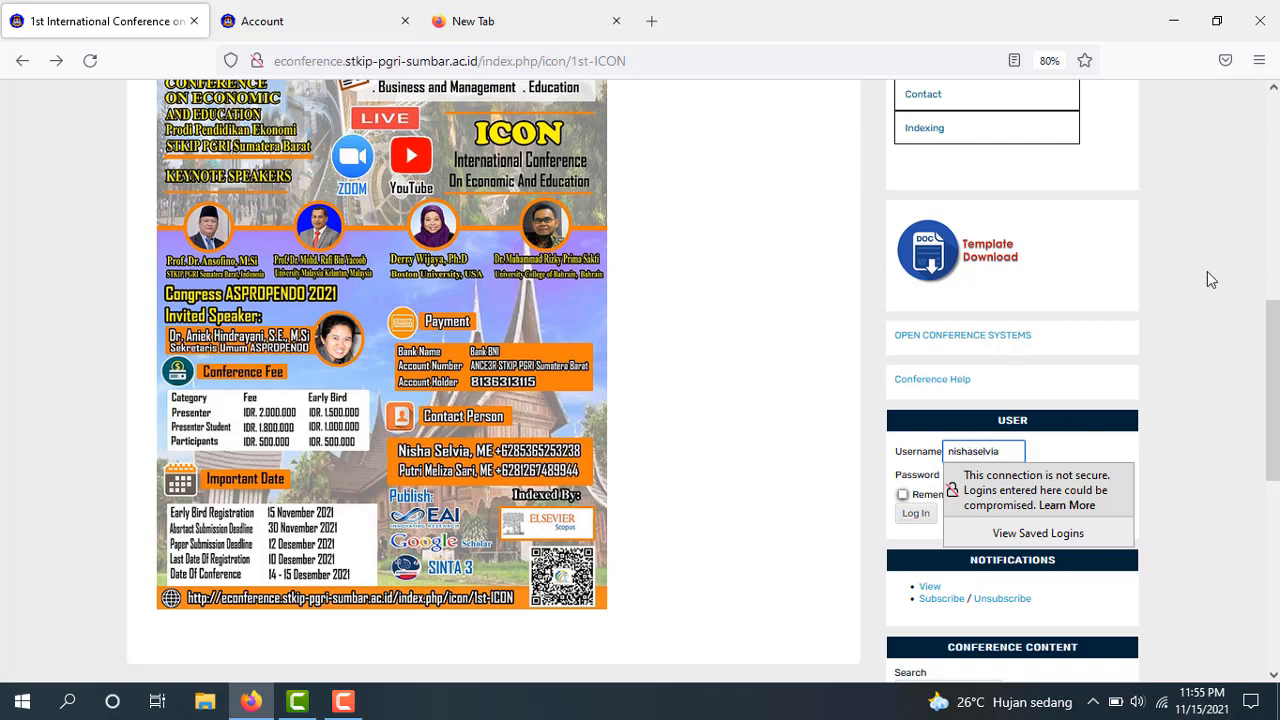
{"action": "left_click", "coordinate": [989, 477]}
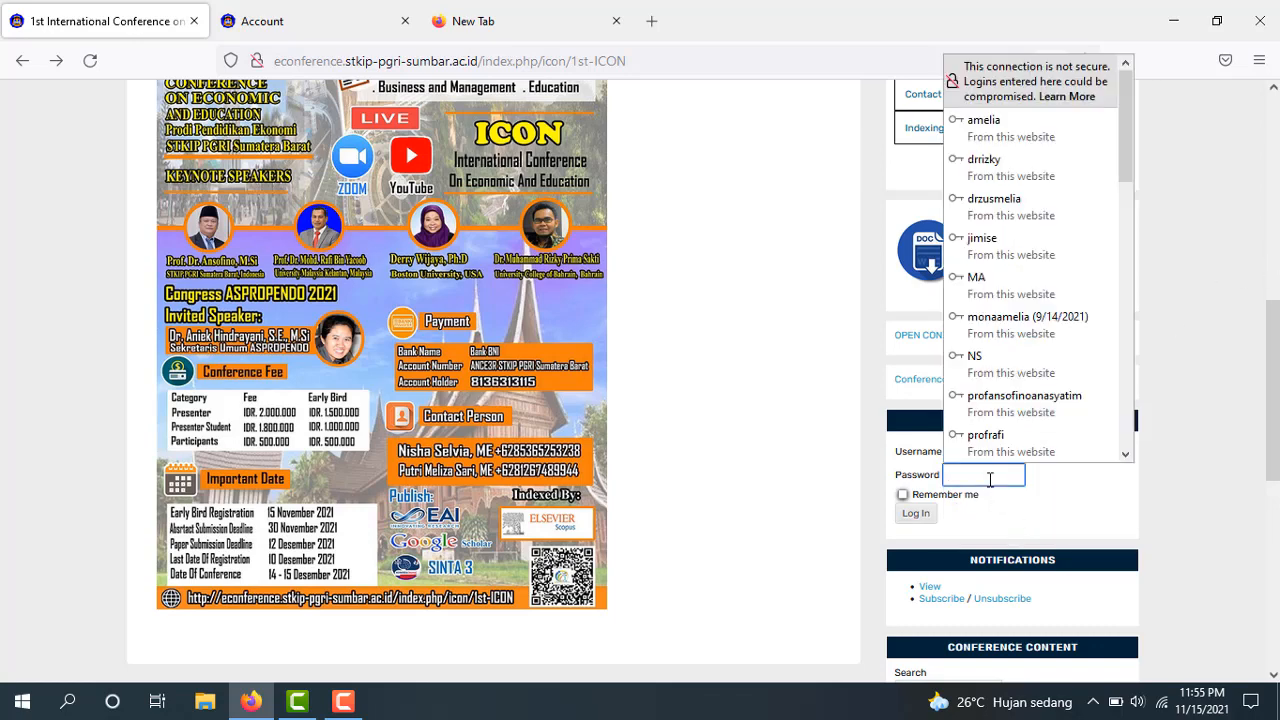
{"action": "type", "text": "••"}
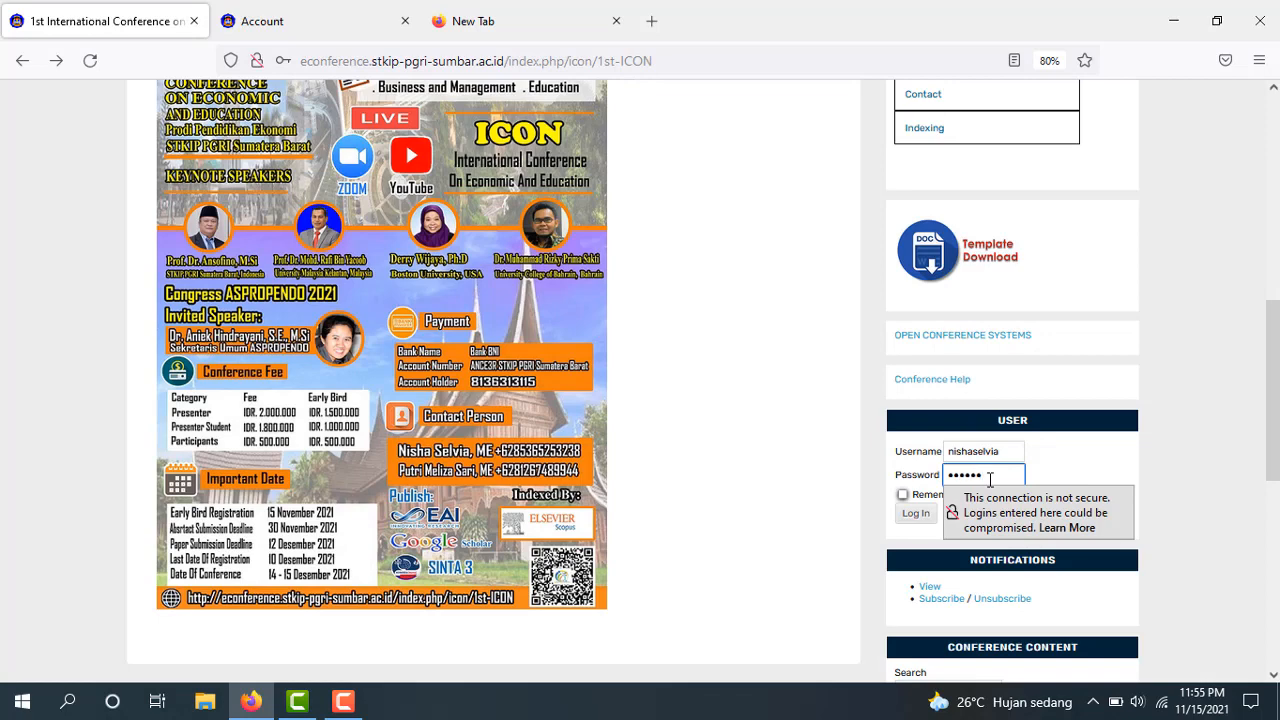
{"action": "left_click", "coordinate": [1177, 446]}
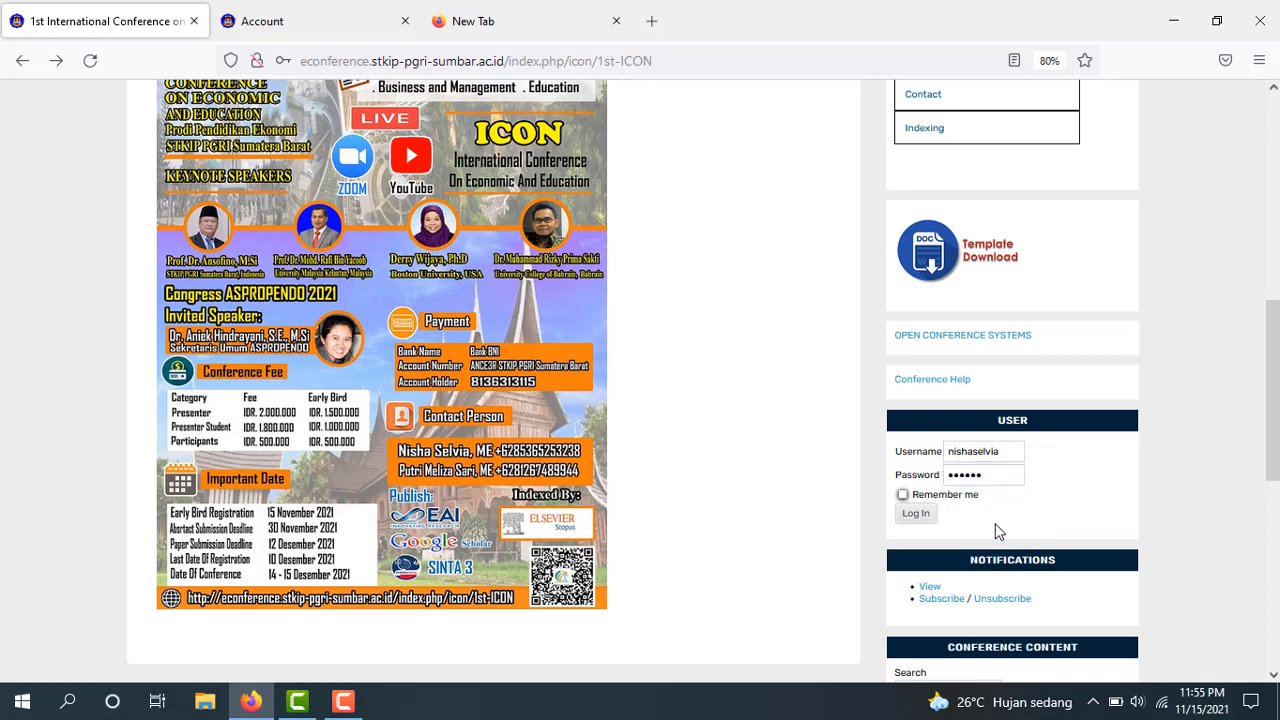
{"action": "left_click", "coordinate": [924, 516]}
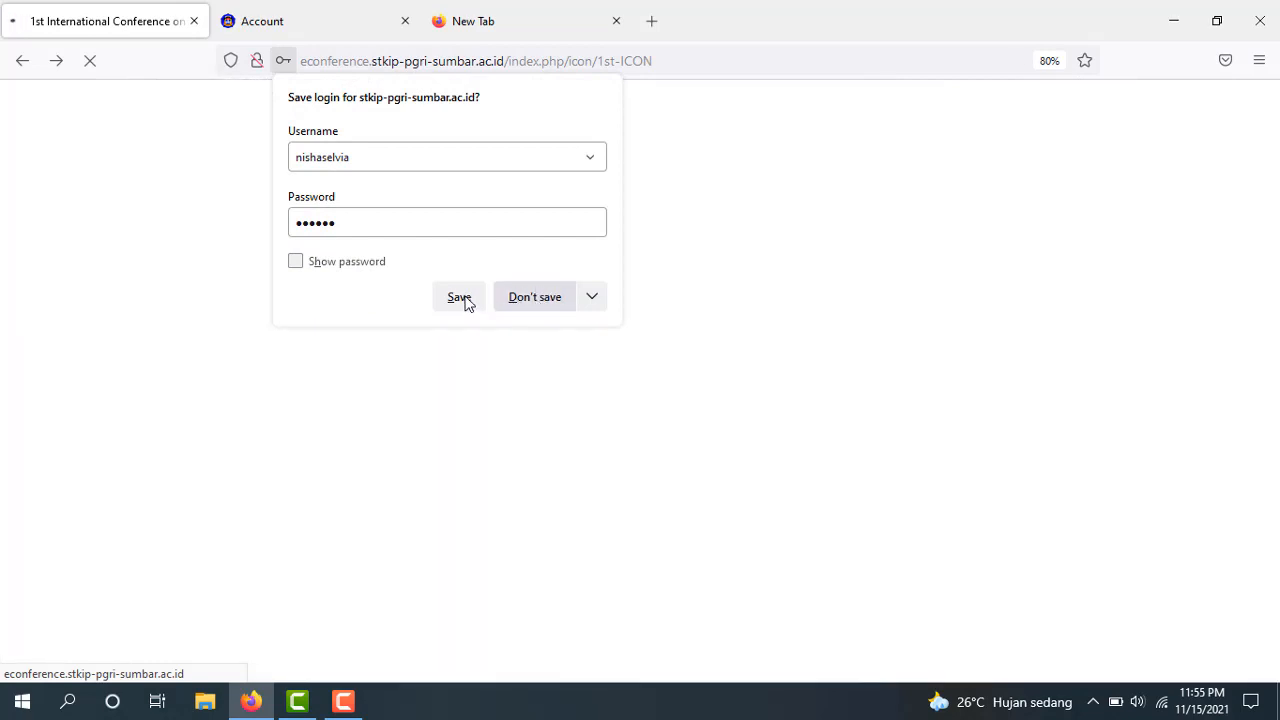
{"action": "left_click", "coordinate": [463, 300]}
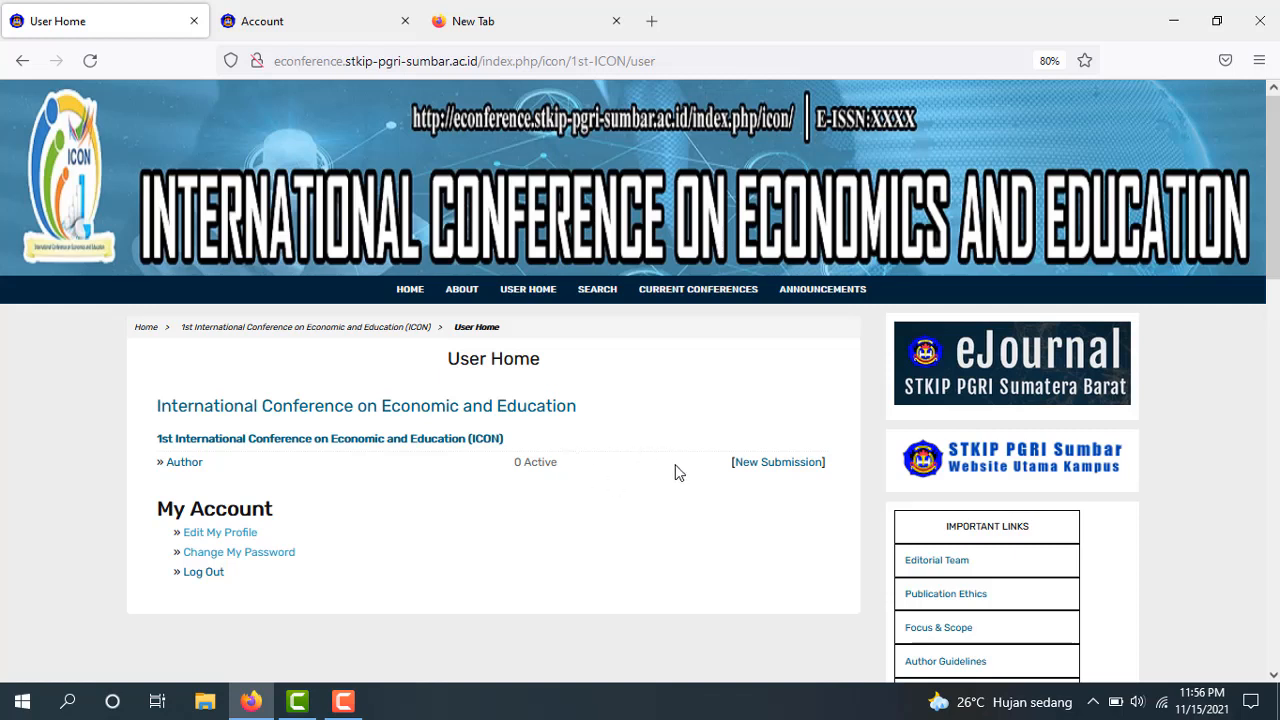
Start a new paper submission from User Home
{"action": "left_click", "coordinate": [752, 473]}
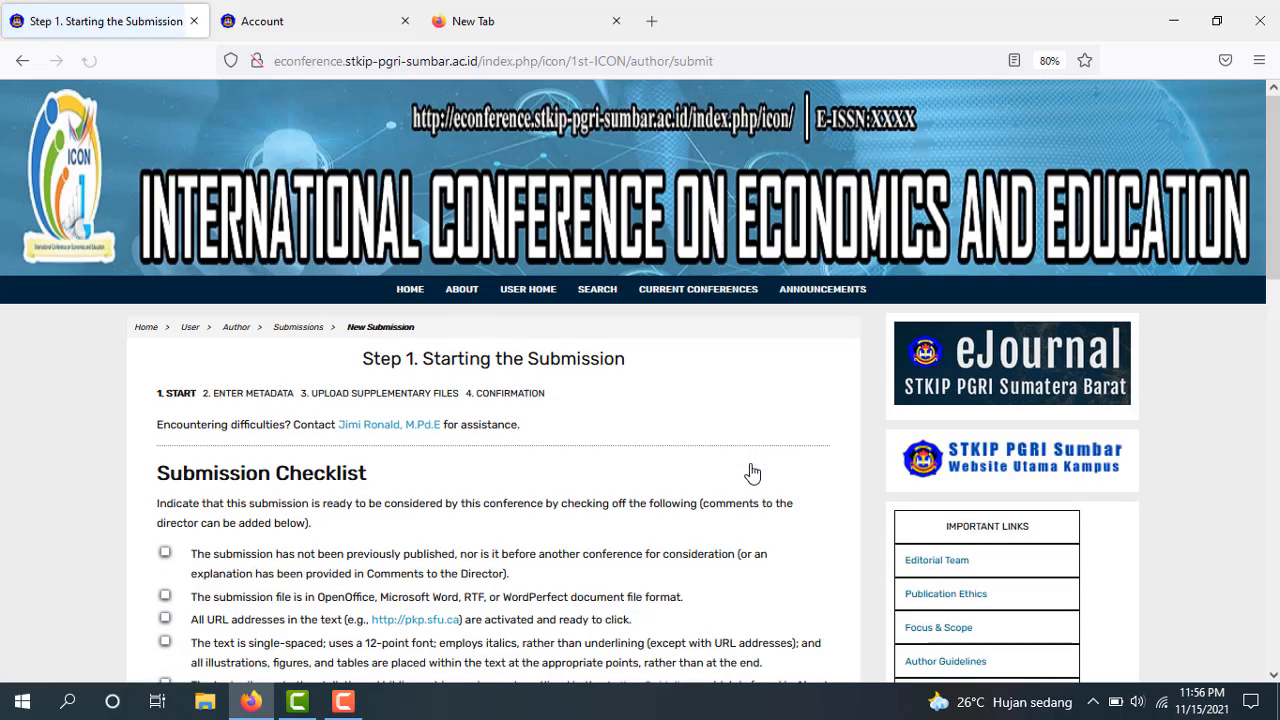
Tick all Submission Checklist items, including single spacing, and save to reach Step 2
{"action": "scroll", "coordinate": [1249, 317], "scroll_direction": "down", "scroll_amount": 5}
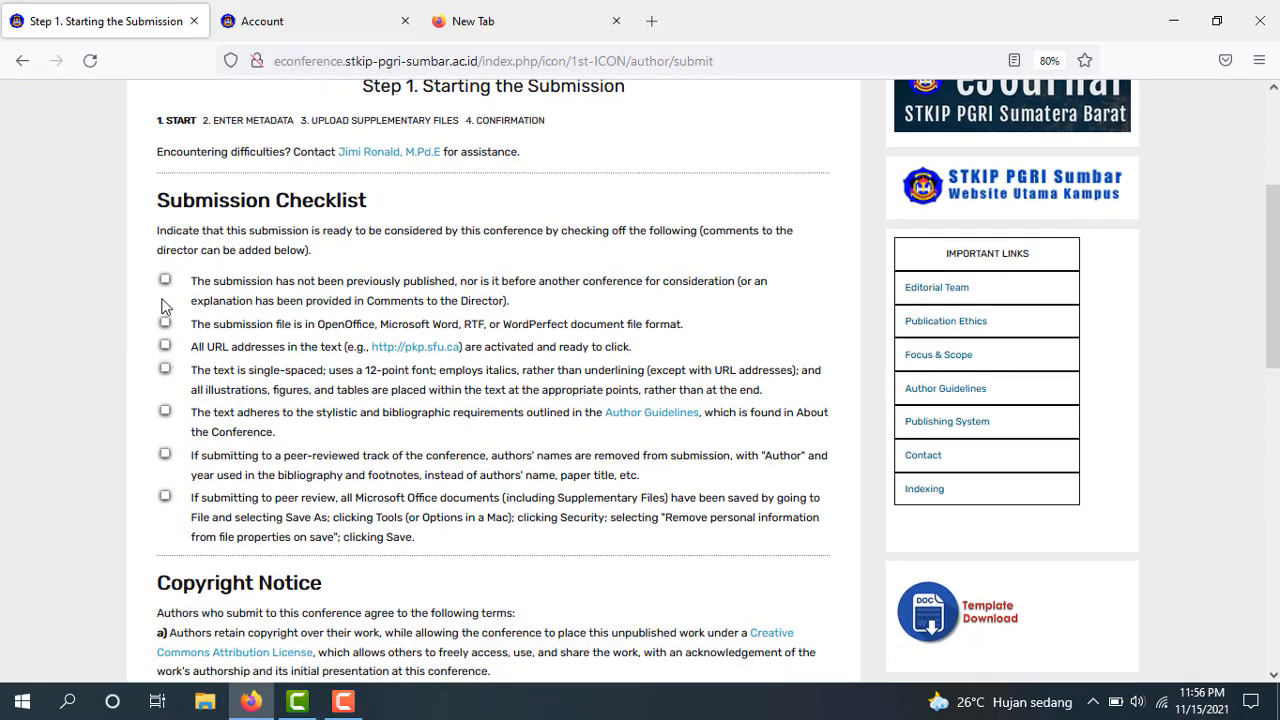
{"action": "left_click", "coordinate": [165, 369]}
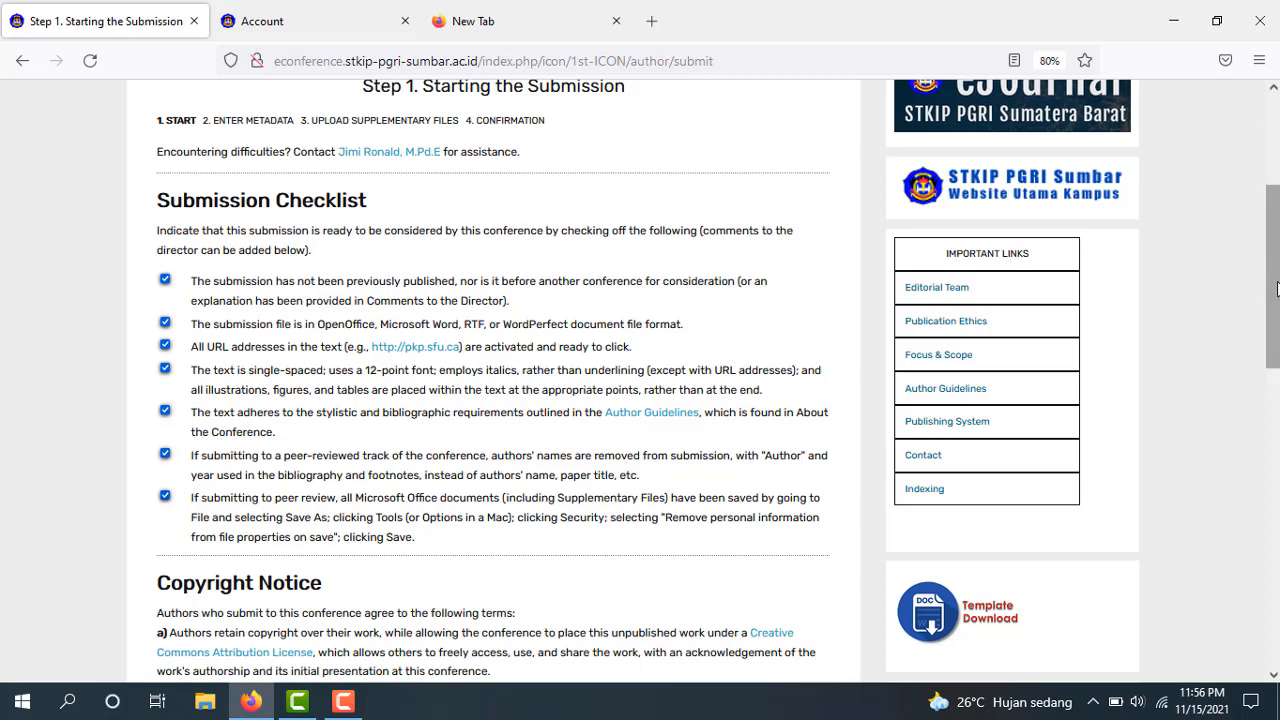
{"action": "left_click_drag", "start_coordinate": [1271, 270], "coordinate": [1271, 397]}
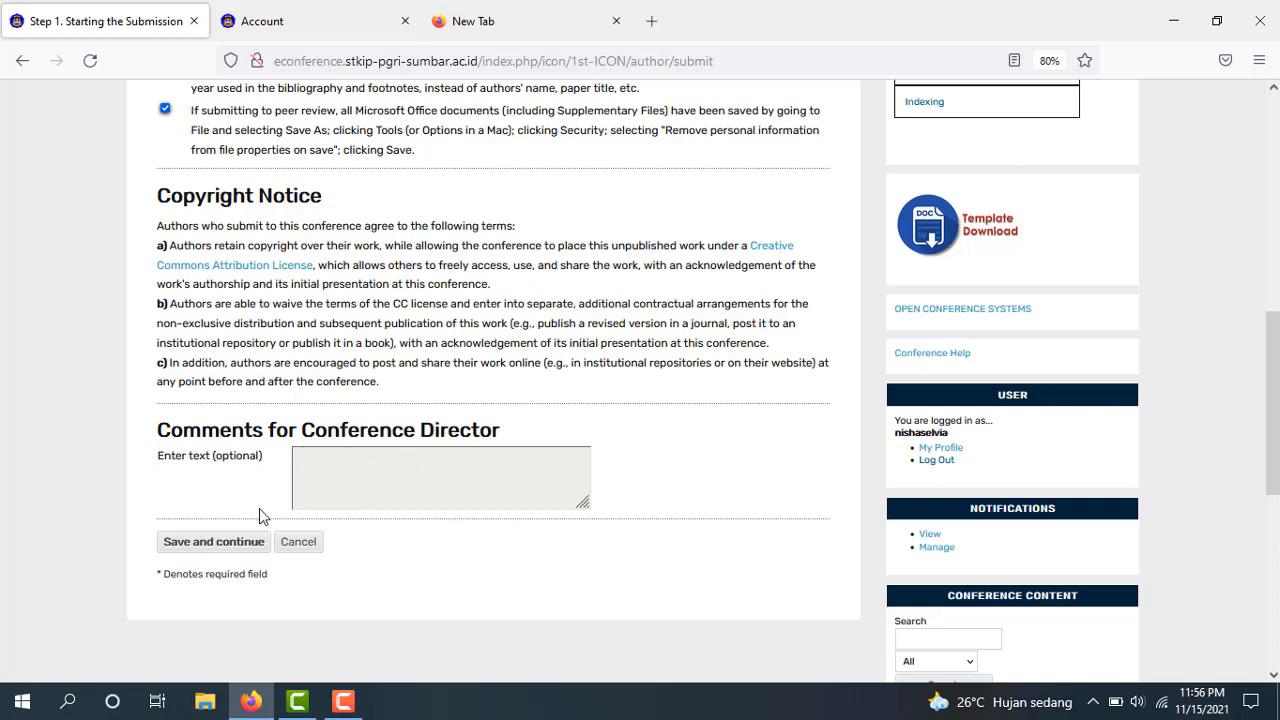
{"action": "left_click", "coordinate": [220, 548]}
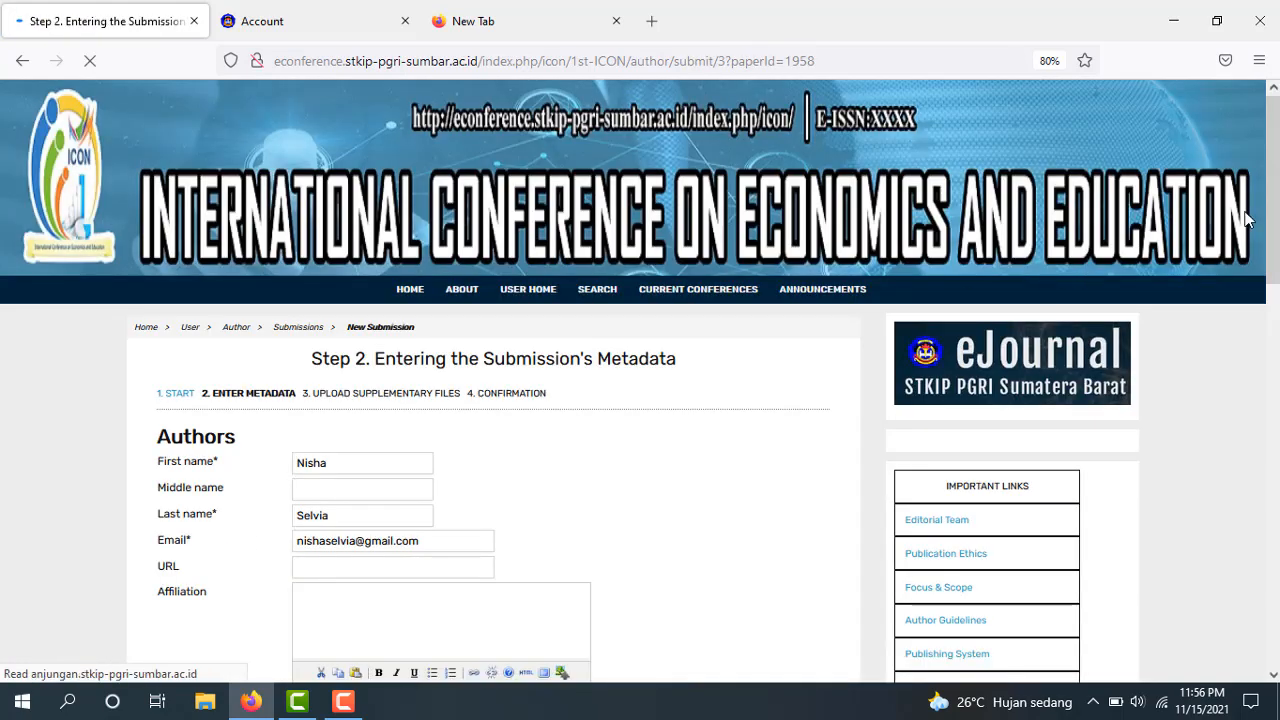
Add a second author with the co-author's first name, last name and e-mail
{"action": "left_click_drag", "start_coordinate": [1276, 212], "coordinate": [1277, 308]}
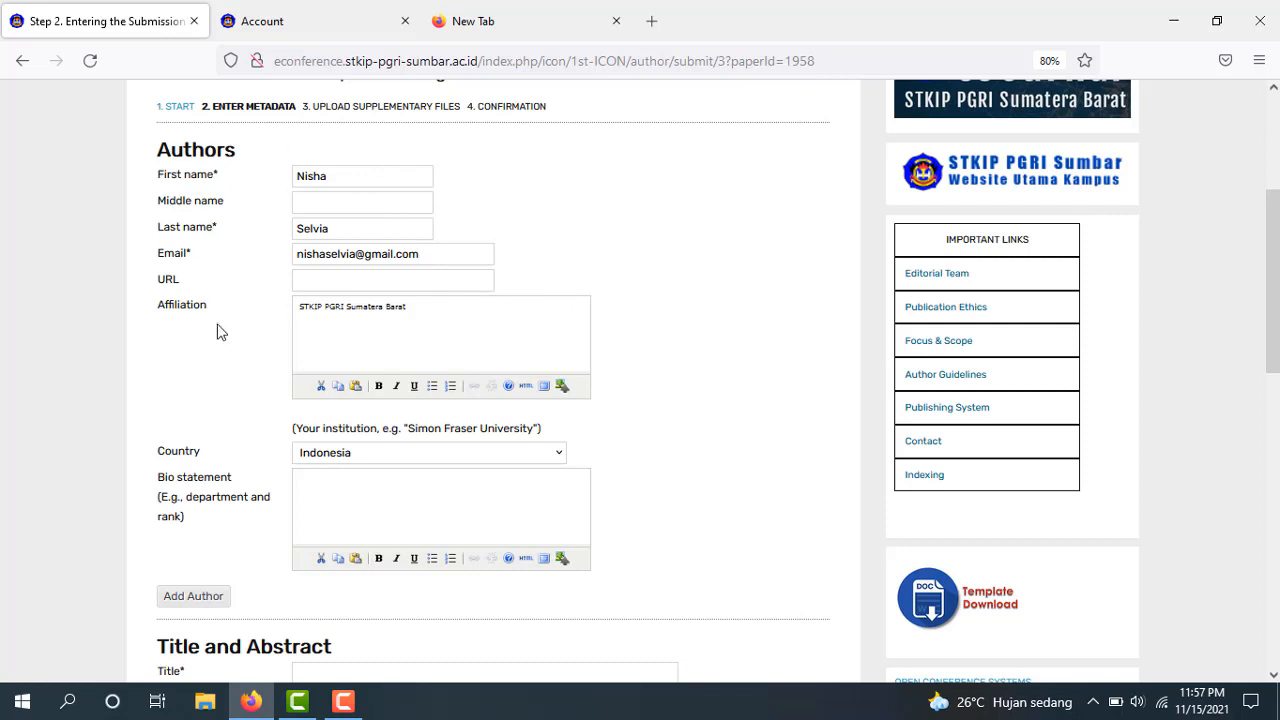
{"action": "left_click", "coordinate": [191, 603]}
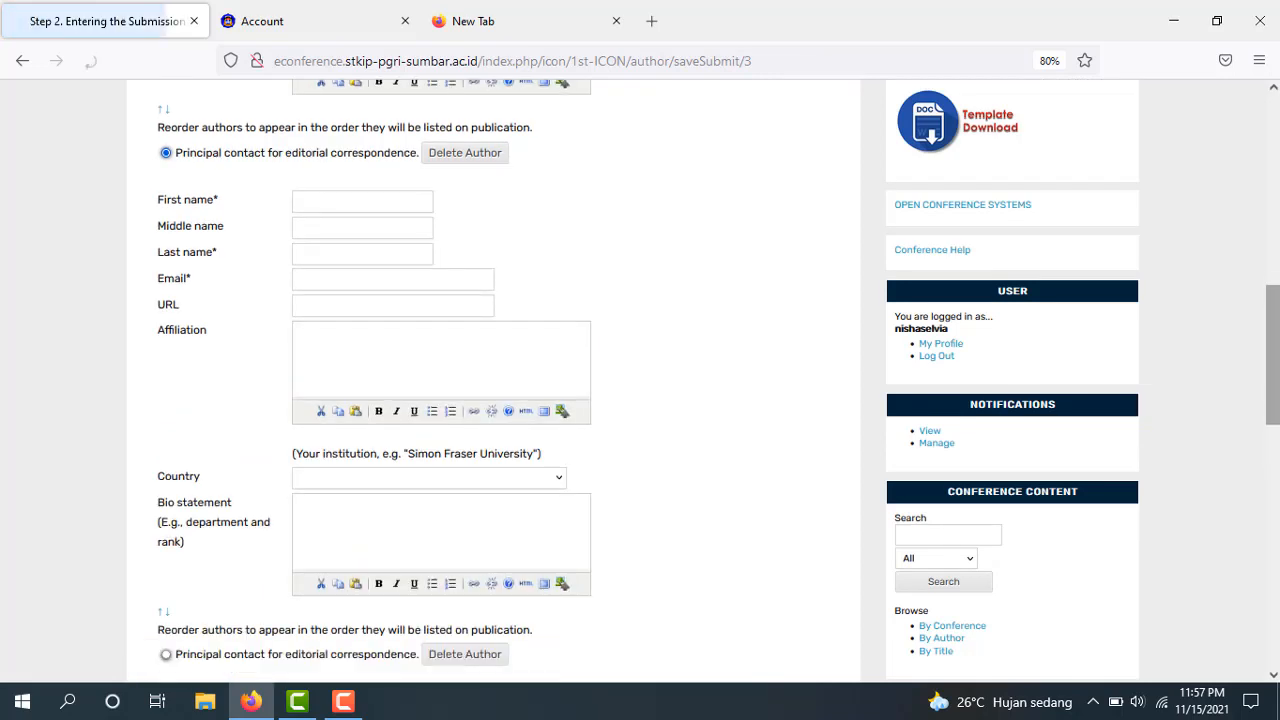
{"action": "left_click", "coordinate": [316, 205]}
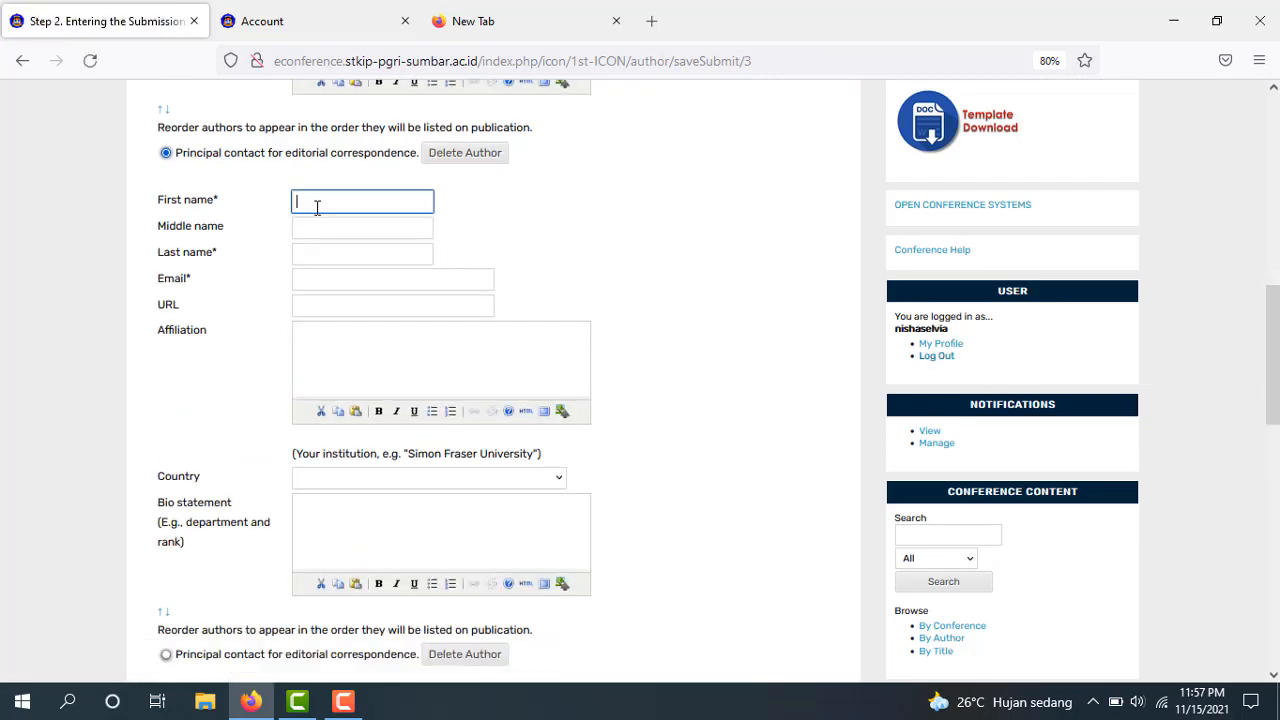
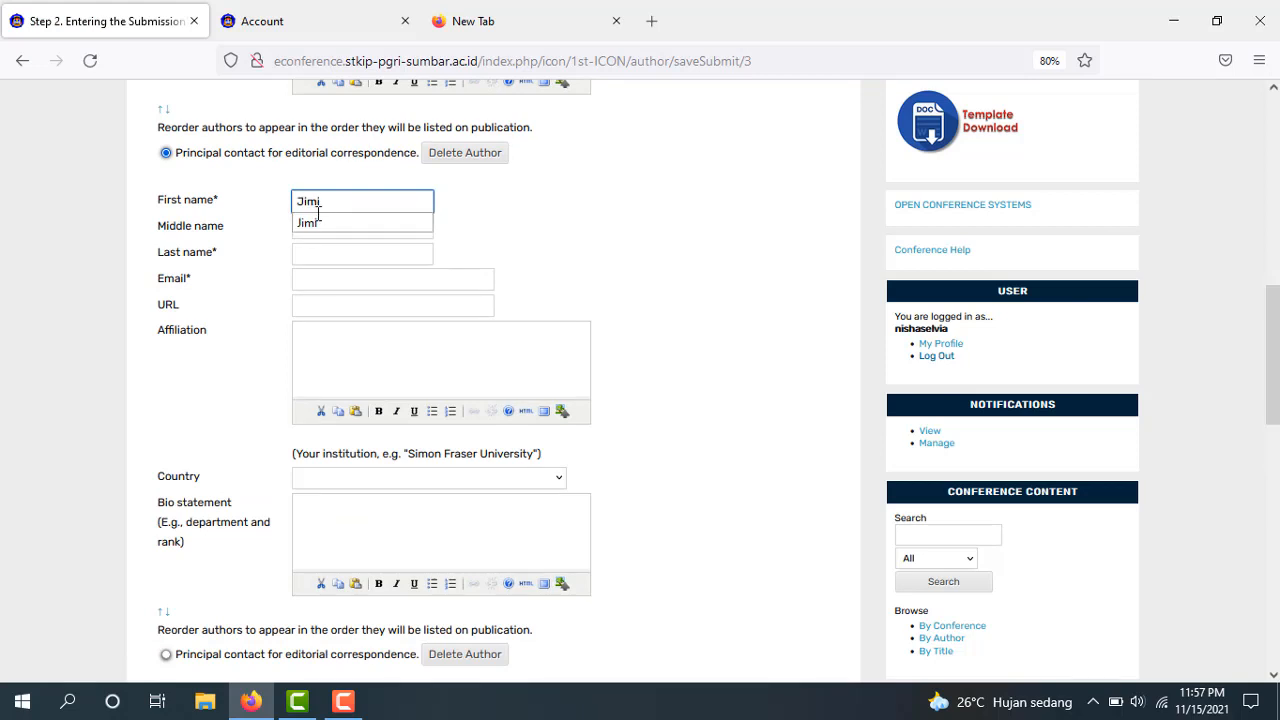
{"action": "left_click", "coordinate": [321, 223]}
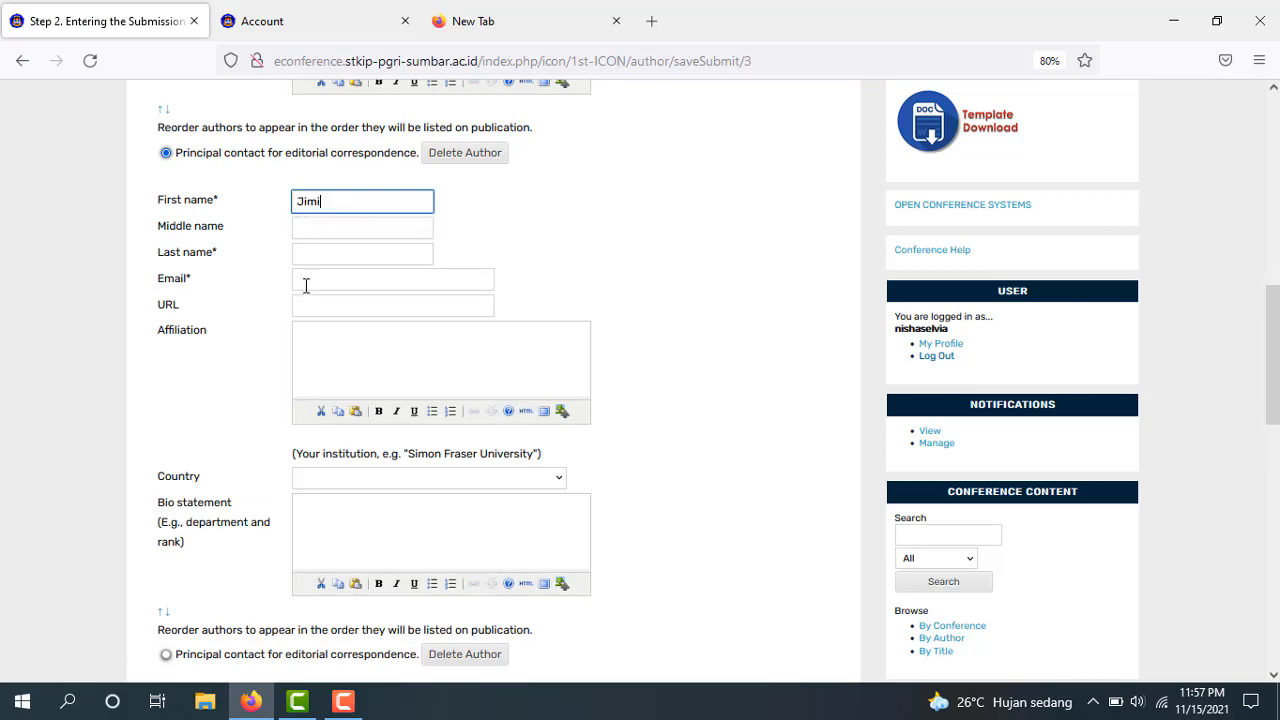
{"action": "left_click", "coordinate": [321, 255]}
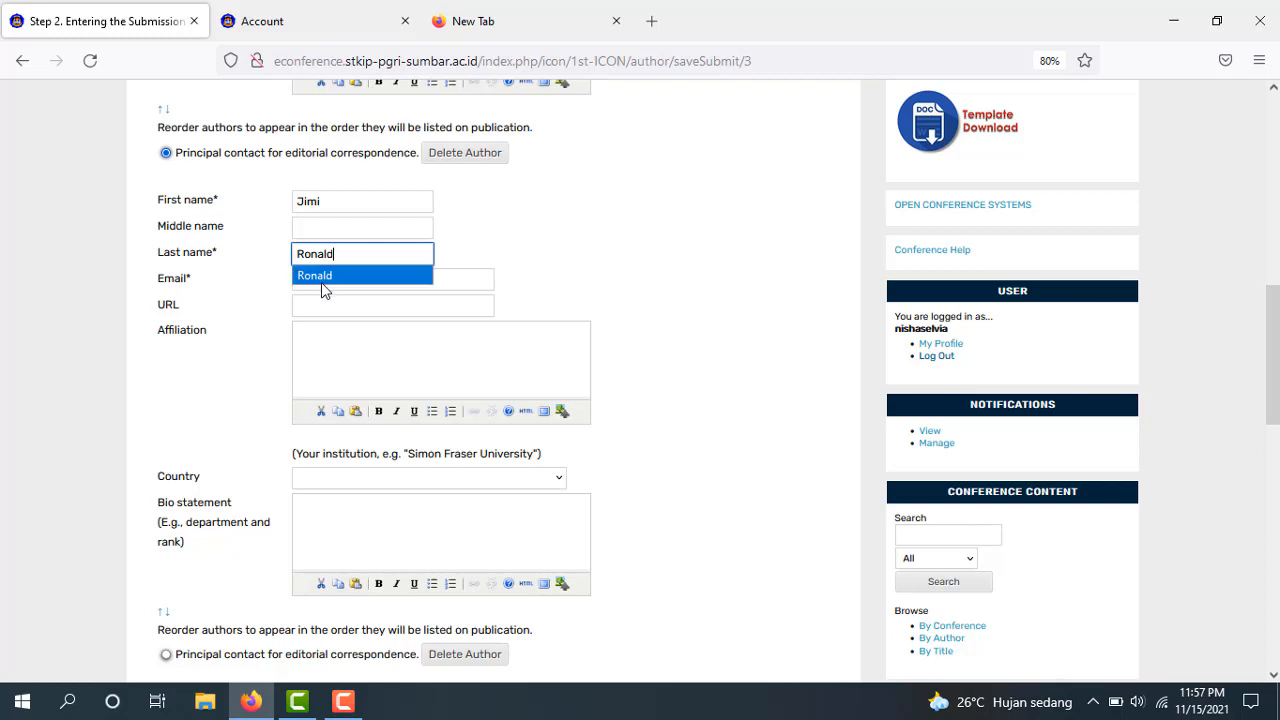
{"action": "left_click", "coordinate": [320, 276]}
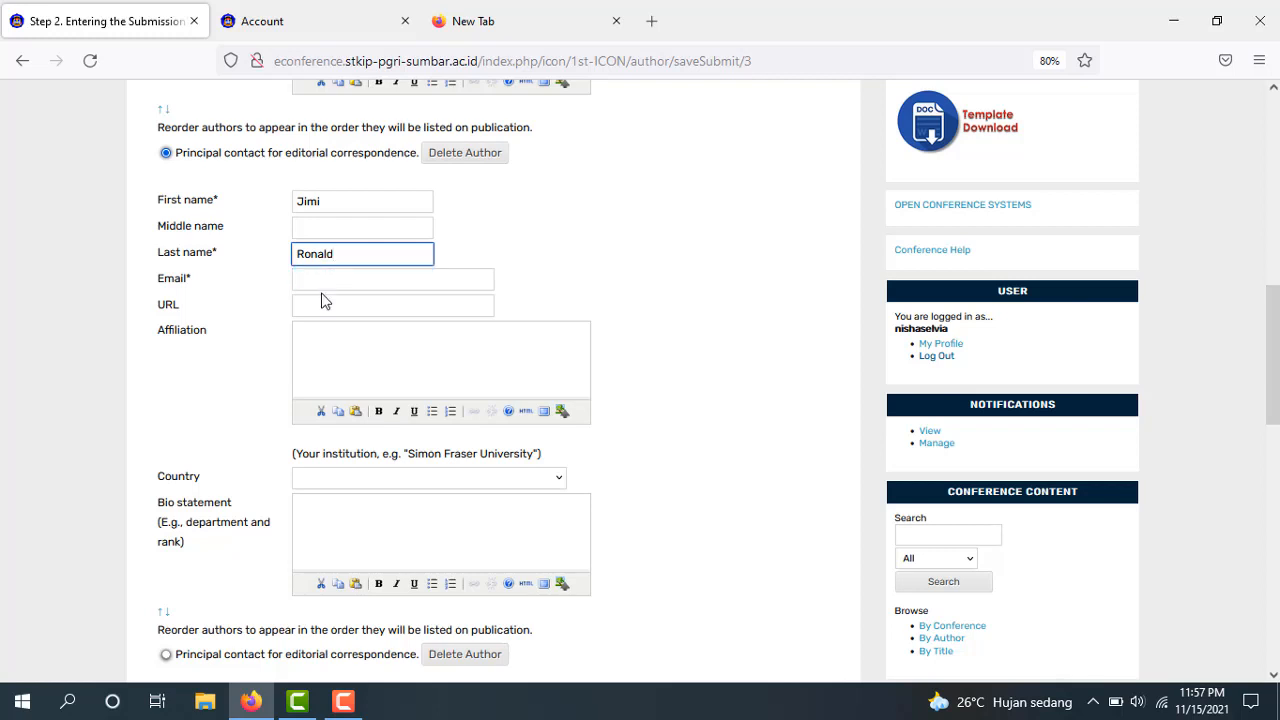
{"action": "left_click", "coordinate": [323, 282]}
{"action": "type", "text": "jim"}
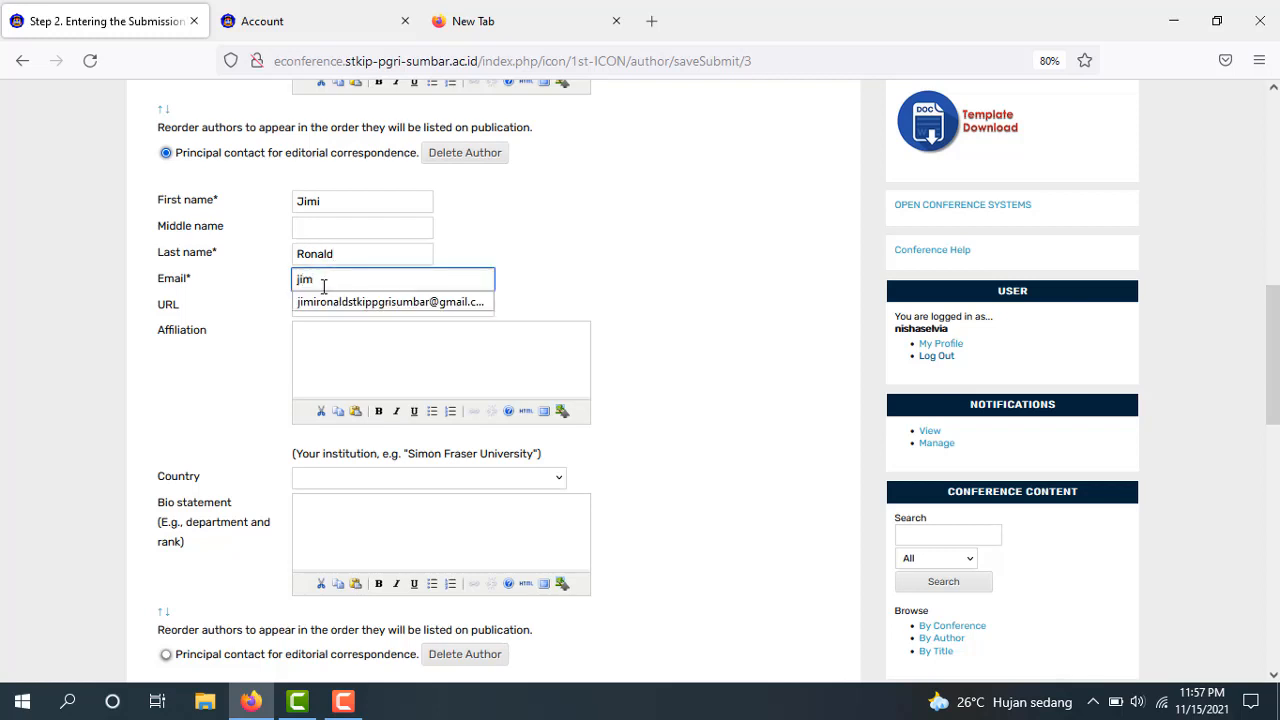
{"action": "left_click", "coordinate": [348, 303]}
Set the co-author's affiliation to STKIP and country to Indonesia
{"action": "left_click", "coordinate": [351, 351]}
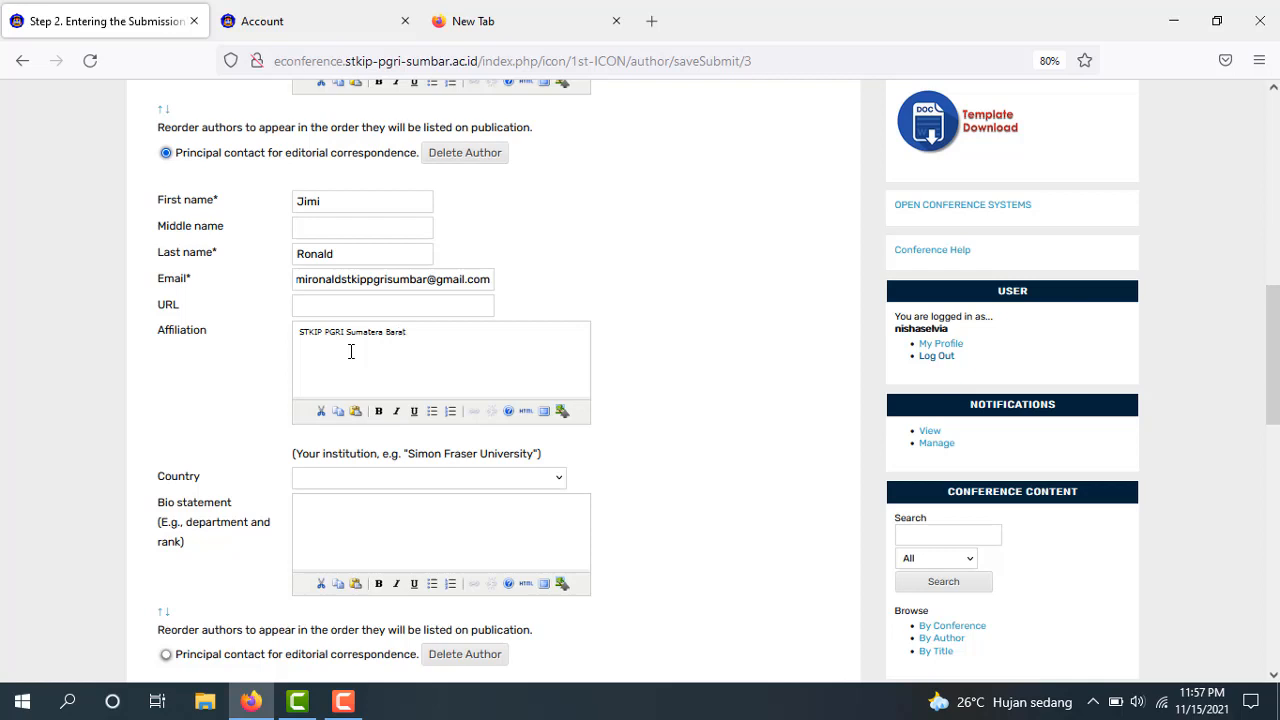
{"action": "left_click", "coordinate": [349, 478]}
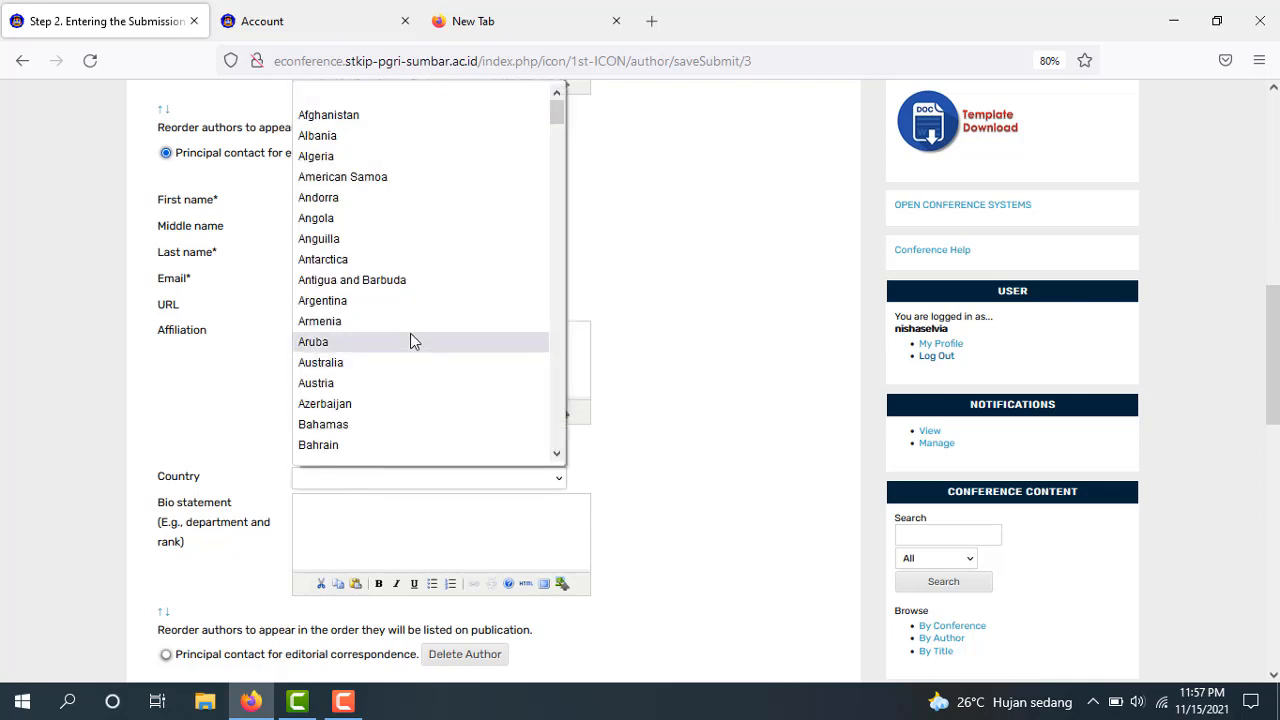
{"action": "left_click_drag", "start_coordinate": [559, 107], "coordinate": [561, 246]}
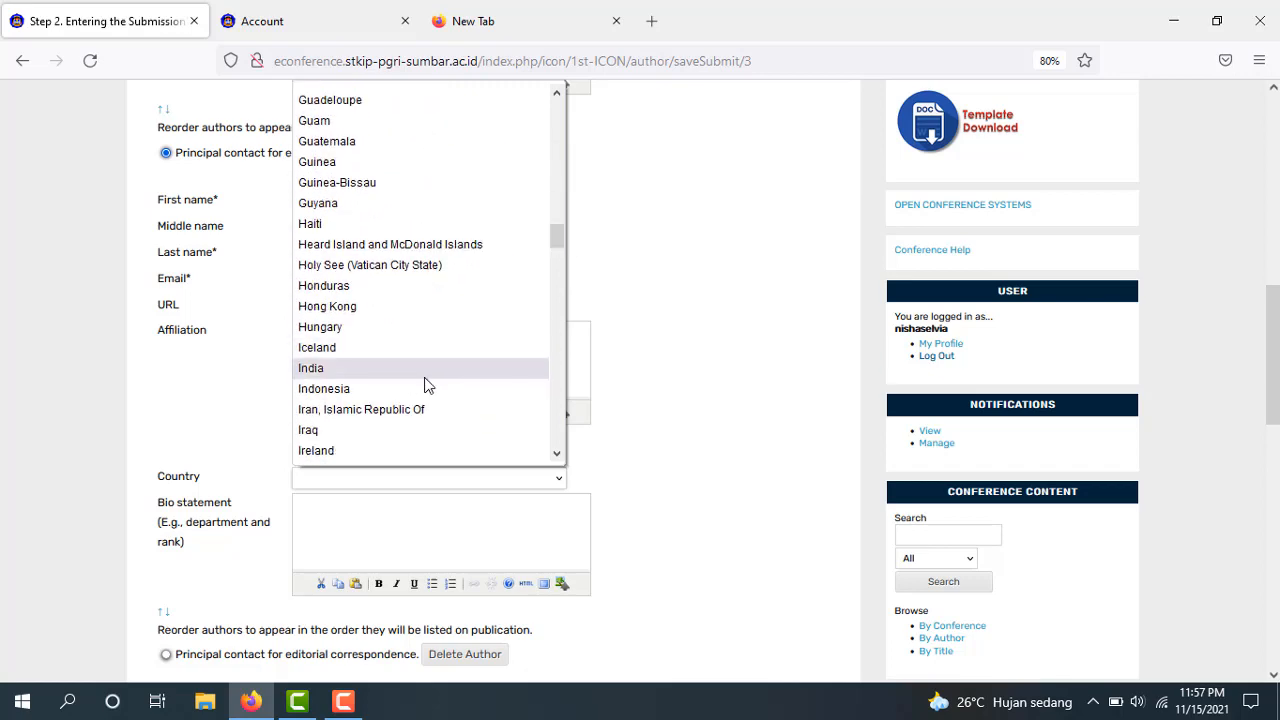
{"action": "left_click", "coordinate": [426, 391]}
{"action": "left_click_drag", "start_coordinate": [1276, 314], "coordinate": [1276, 412]}
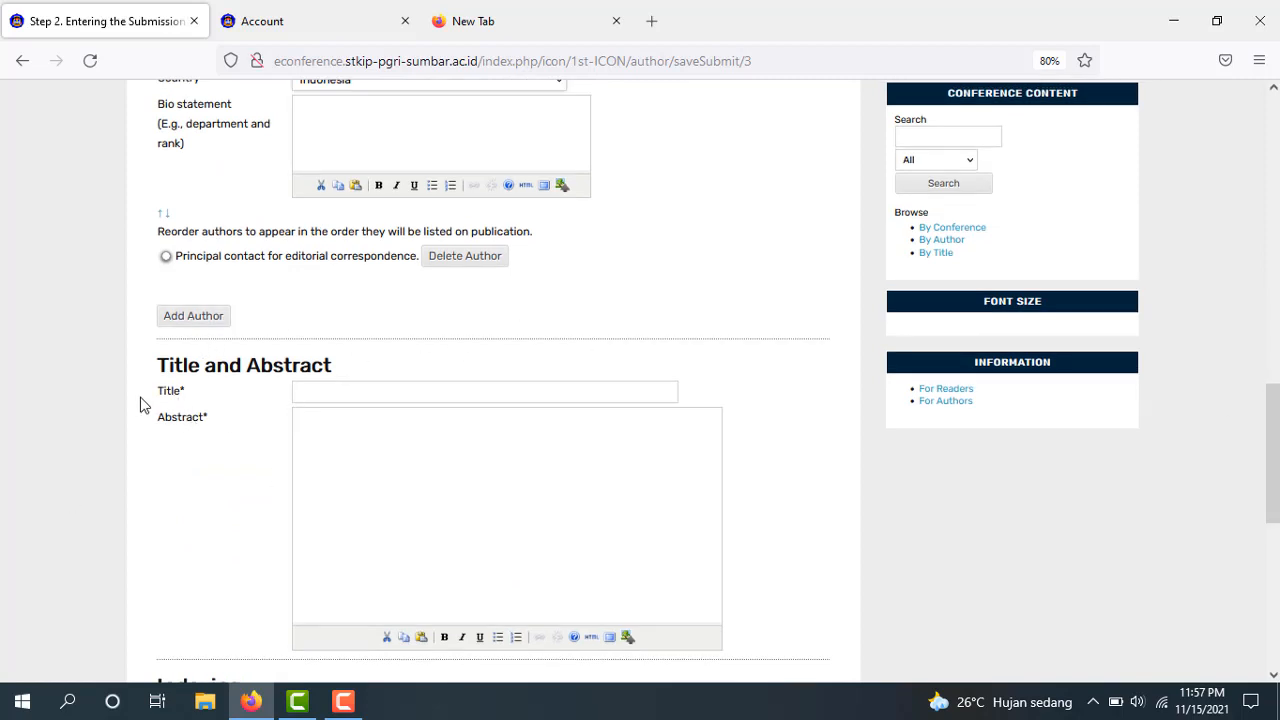
Enter the title 'Economica: Journal Of Economic And Economic Education' and an abstract, then save and continue
{"action": "left_click", "coordinate": [328, 393]}
{"action": "left_click", "coordinate": [328, 393]}
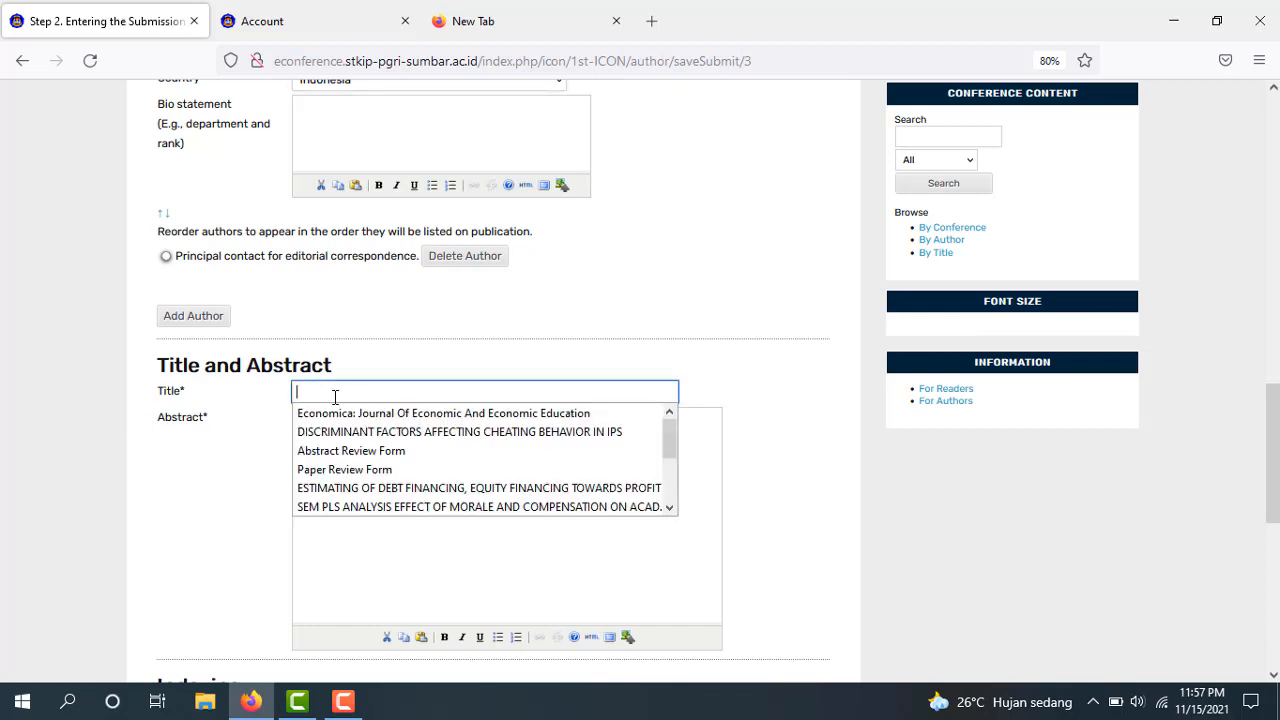
{"action": "left_click", "coordinate": [345, 413]}
{"action": "left_click", "coordinate": [449, 463]}
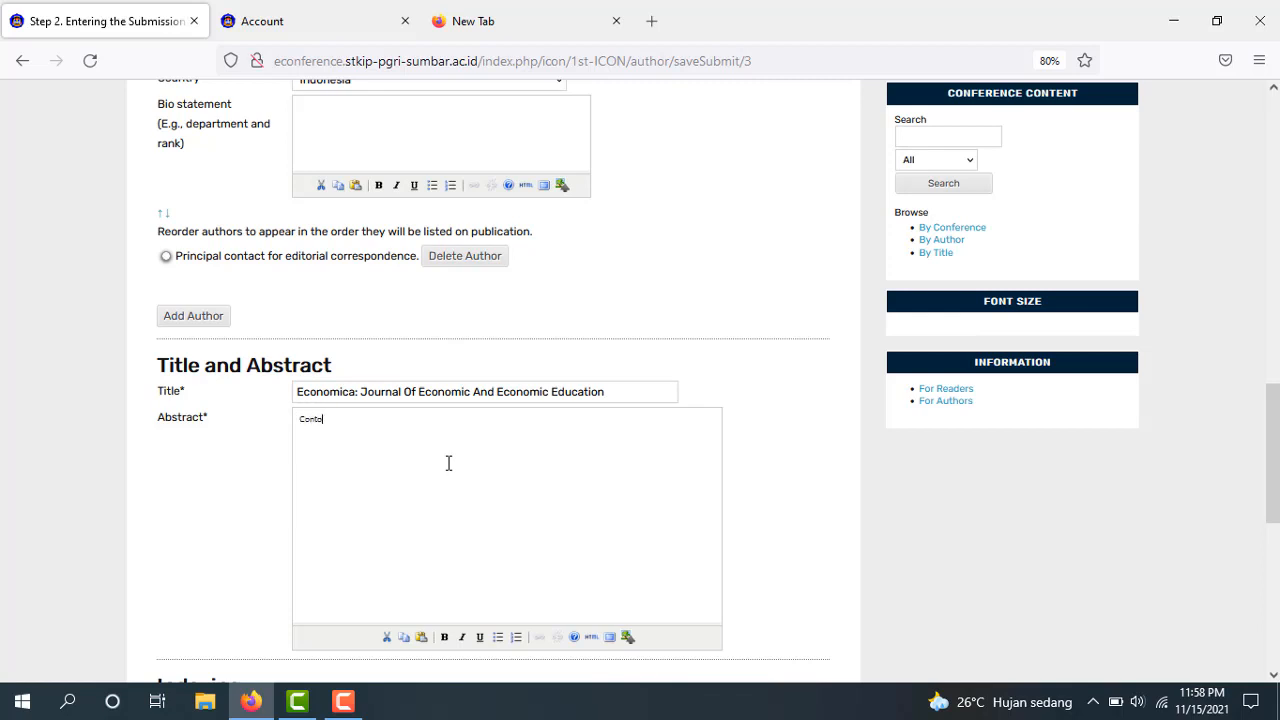
{"action": "scroll", "coordinate": [322, 490], "scroll_direction": "down", "scroll_amount": 5}
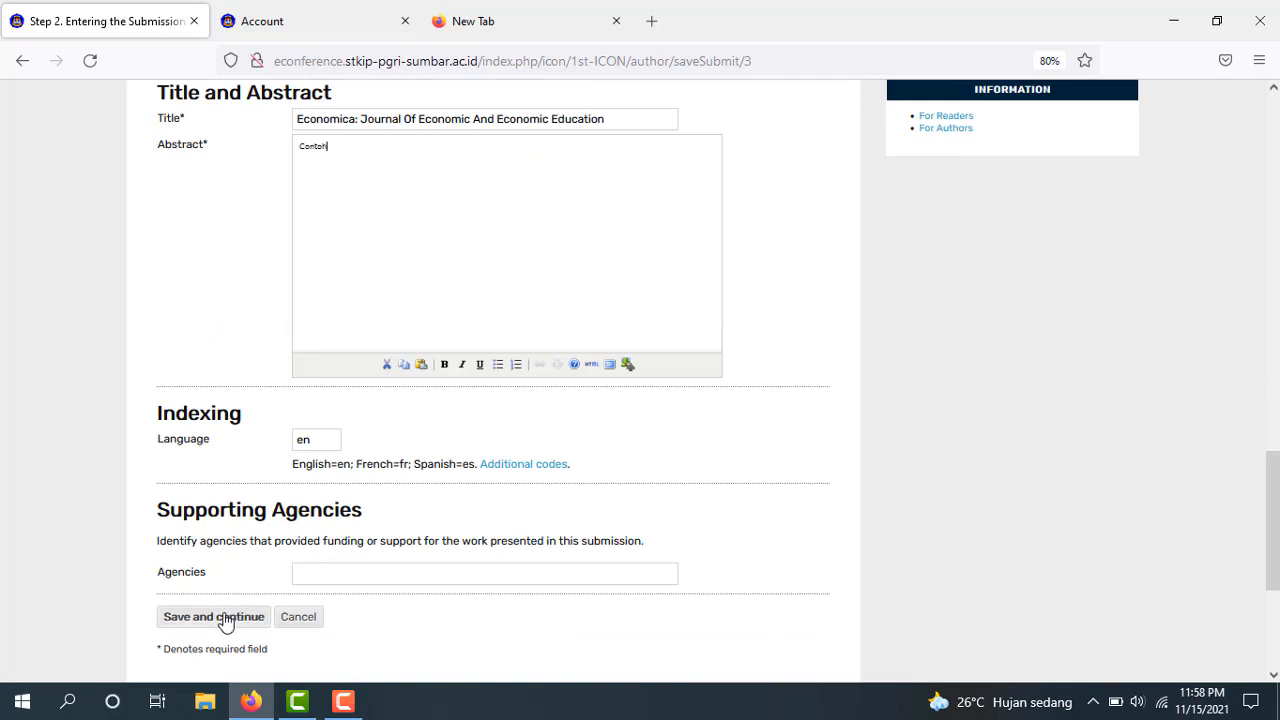
{"action": "left_click_drag", "start_coordinate": [1273, 578], "coordinate": [1270, 302]}
{"action": "scroll", "coordinate": [350, 497], "scroll_direction": "down", "scroll_amount": 15}
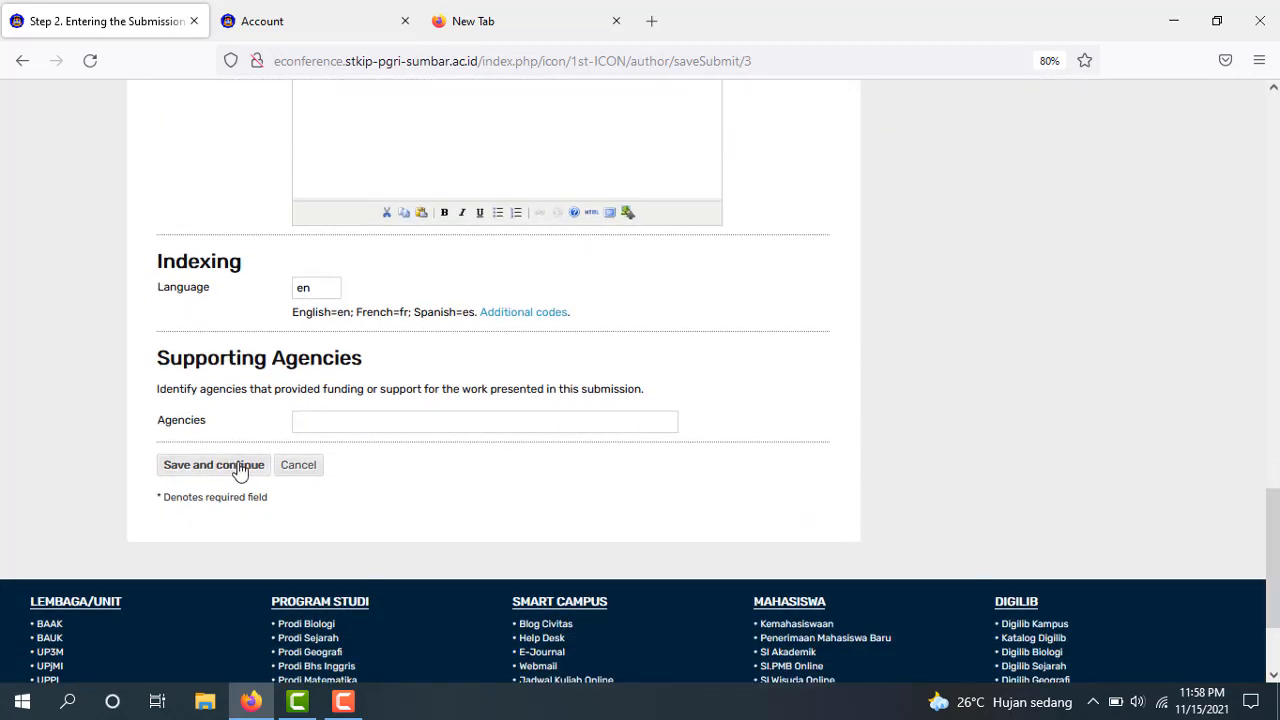
{"action": "left_click", "coordinate": [239, 472]}
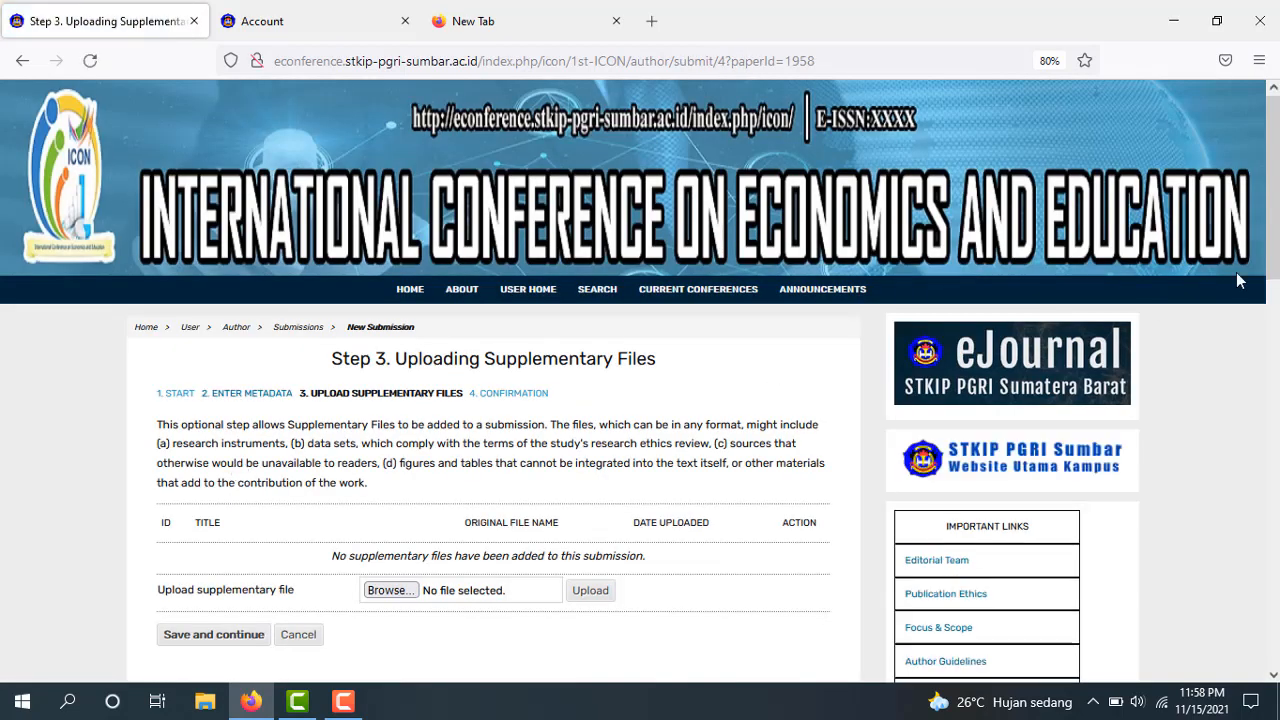
Upload 'Weni Abstrak.docx' as a supplementary file
{"action": "scroll", "coordinate": [445, 457], "scroll_direction": "down", "scroll_amount": 2}
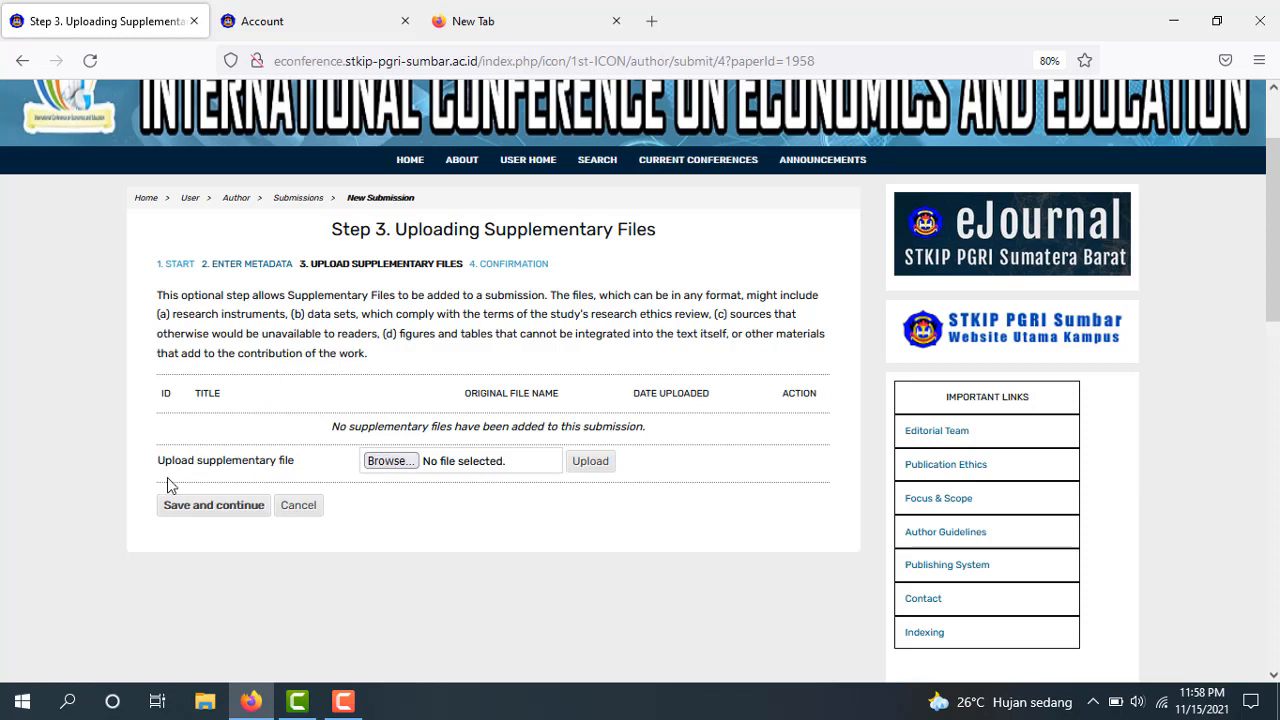
{"action": "left_click", "coordinate": [401, 465]}
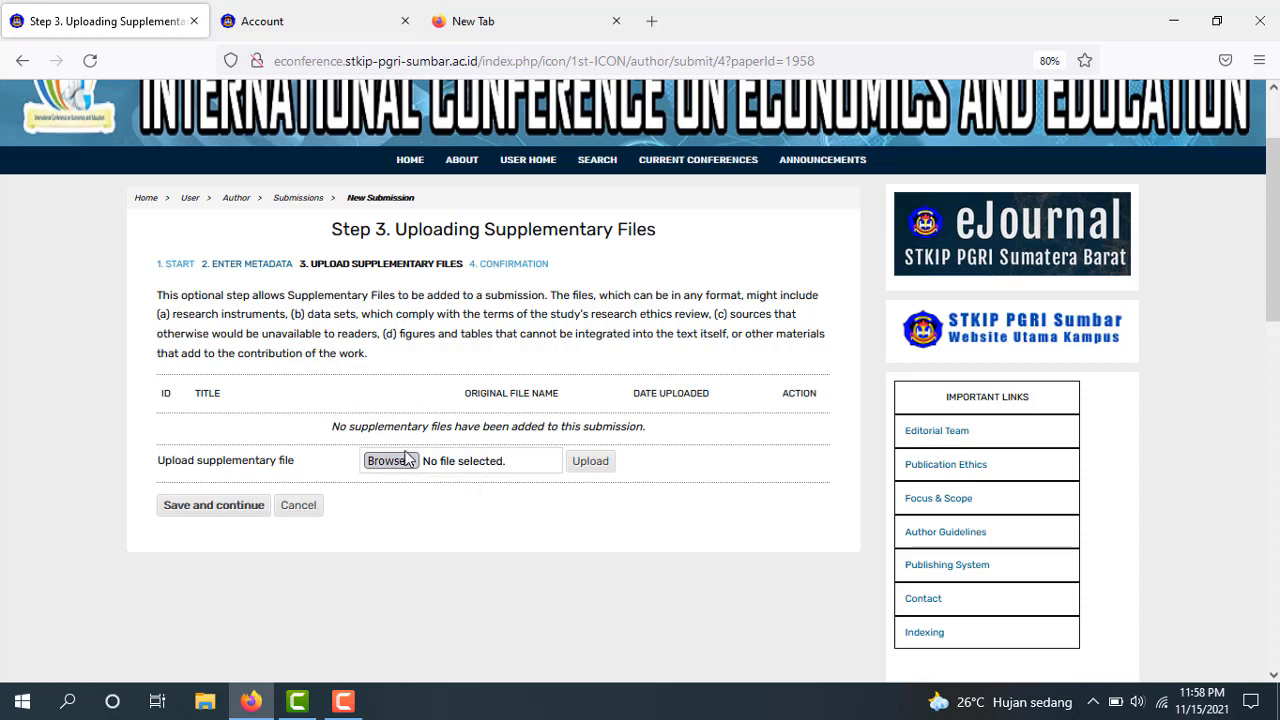
{"action": "left_click", "coordinate": [399, 457]}
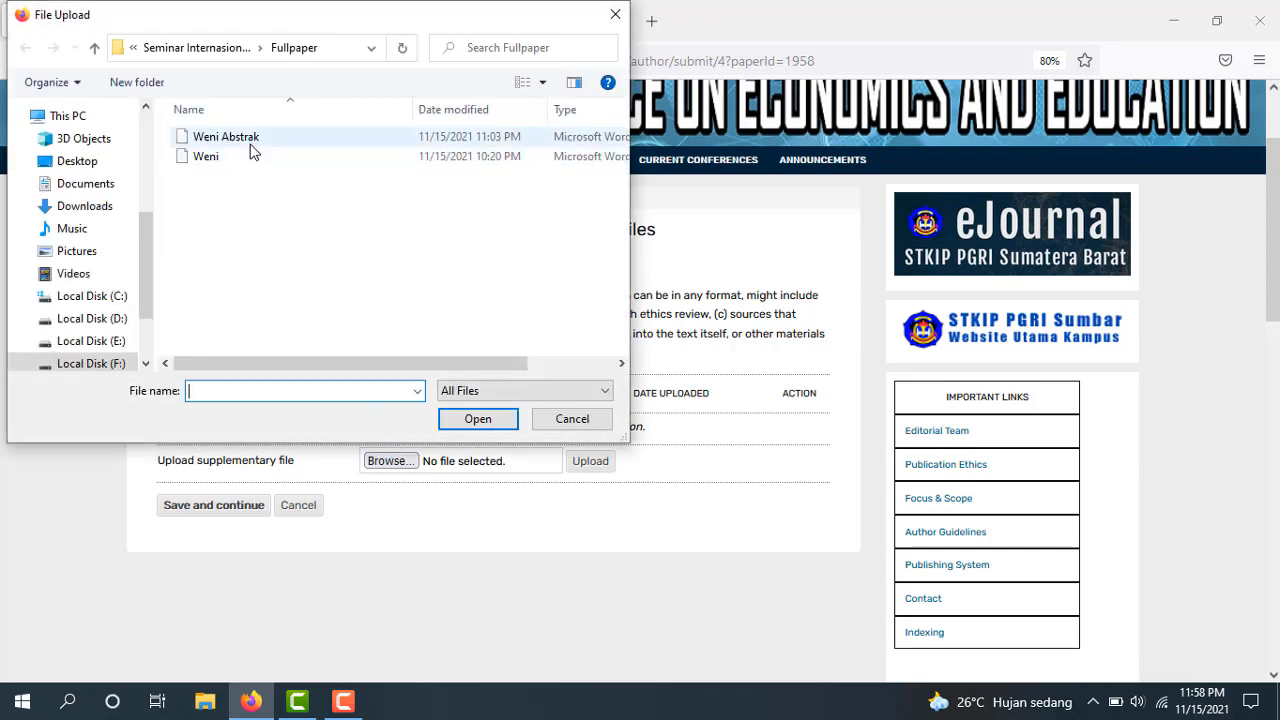
{"action": "left_click", "coordinate": [250, 146]}
{"action": "left_click", "coordinate": [490, 423]}
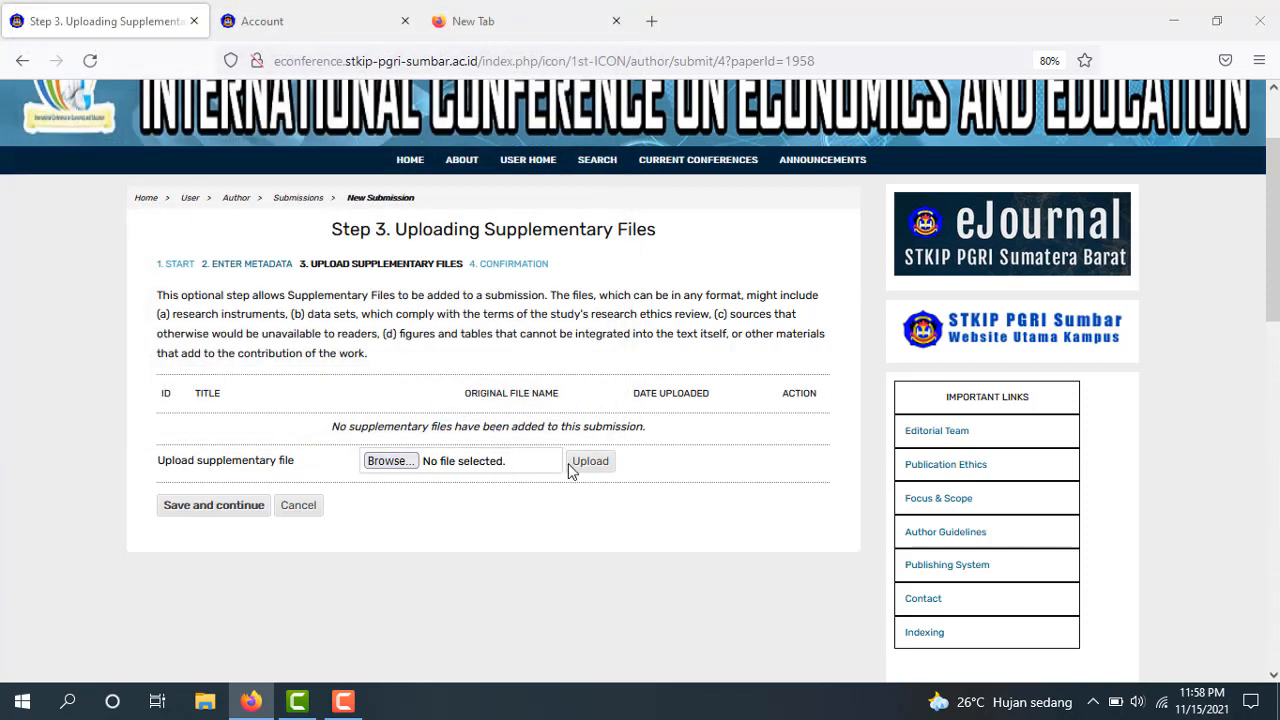
{"action": "left_click", "coordinate": [585, 467]}
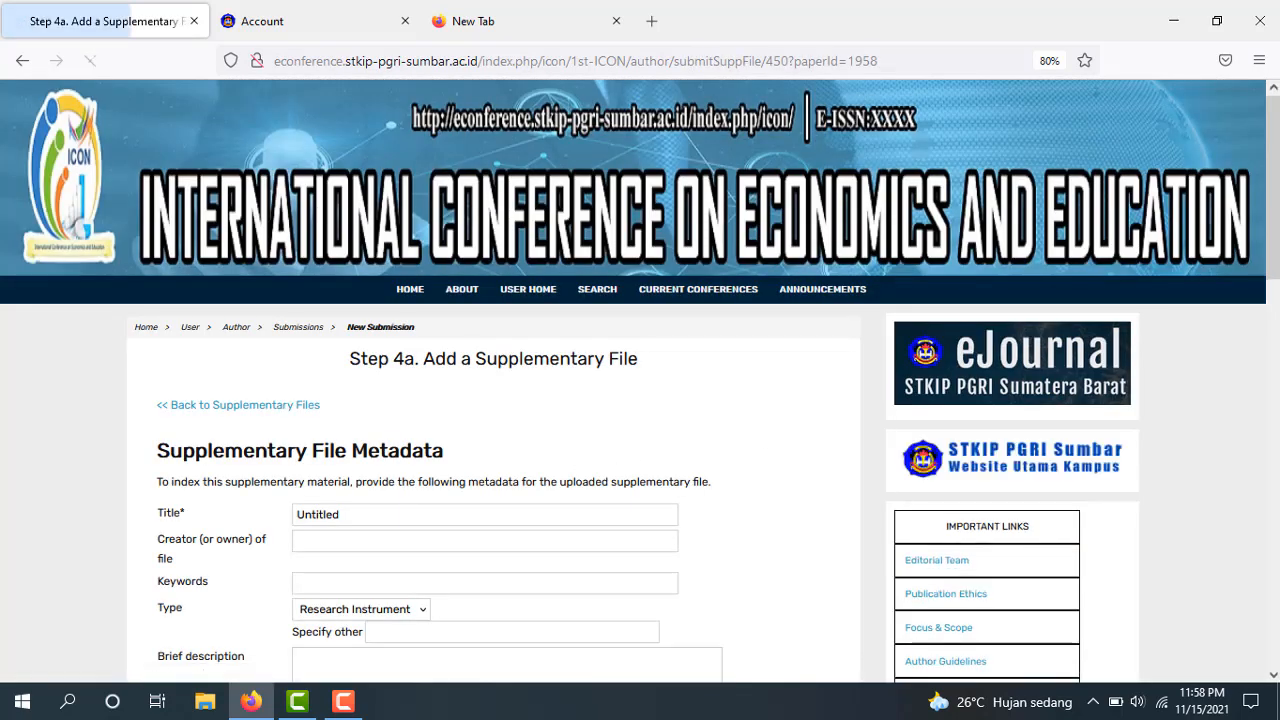
Title the supplementary file 'Economica: Journal Of Economic And Economic Education' and save its metadata
{"action": "scroll", "coordinate": [640, 380], "scroll_direction": "down", "scroll_amount": 2}
{"action": "scroll", "coordinate": [522, 158], "scroll_direction": "down", "scroll_amount": 1}
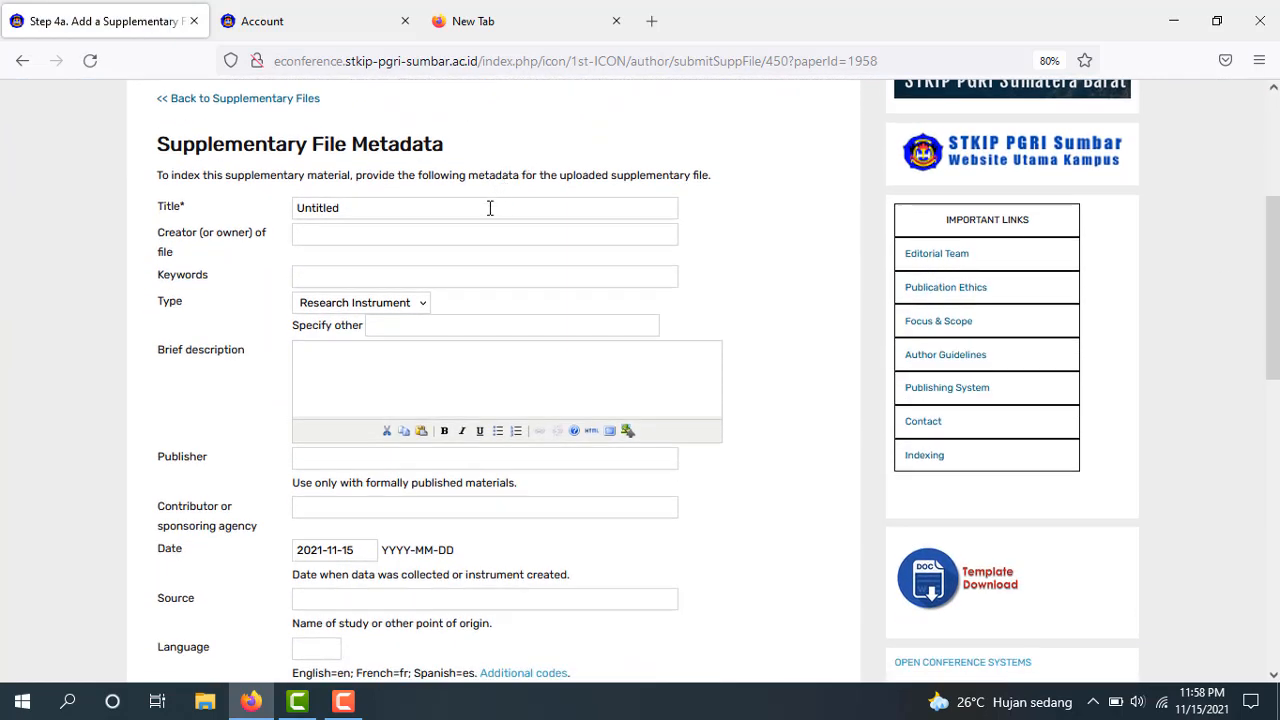
{"action": "left_click", "coordinate": [490, 210]}
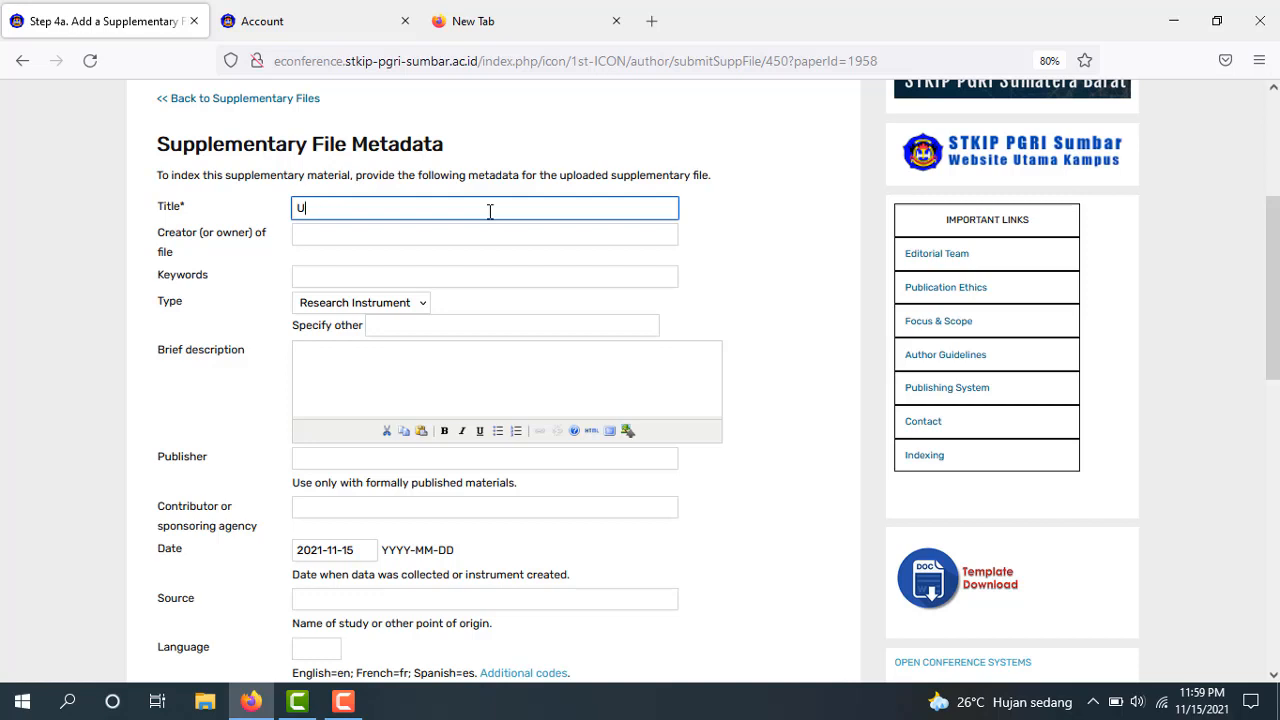
{"action": "left_click", "coordinate": [490, 210]}
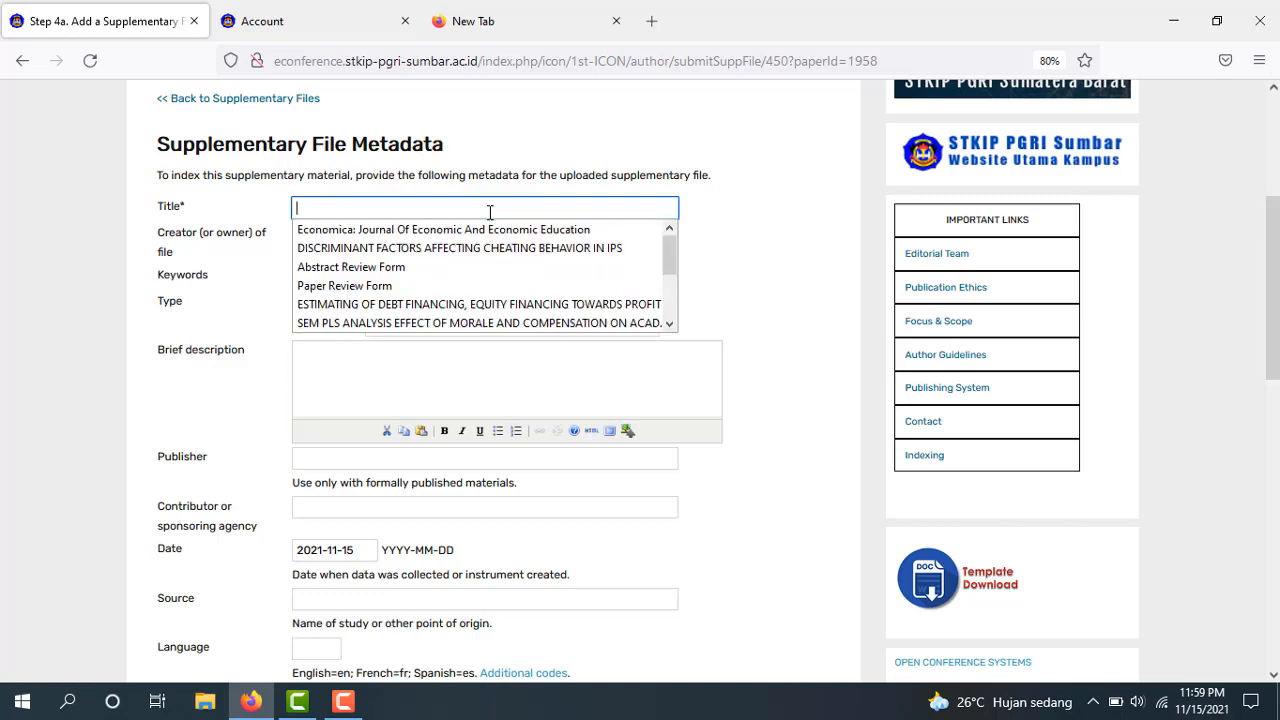
{"action": "left_click", "coordinate": [494, 231]}
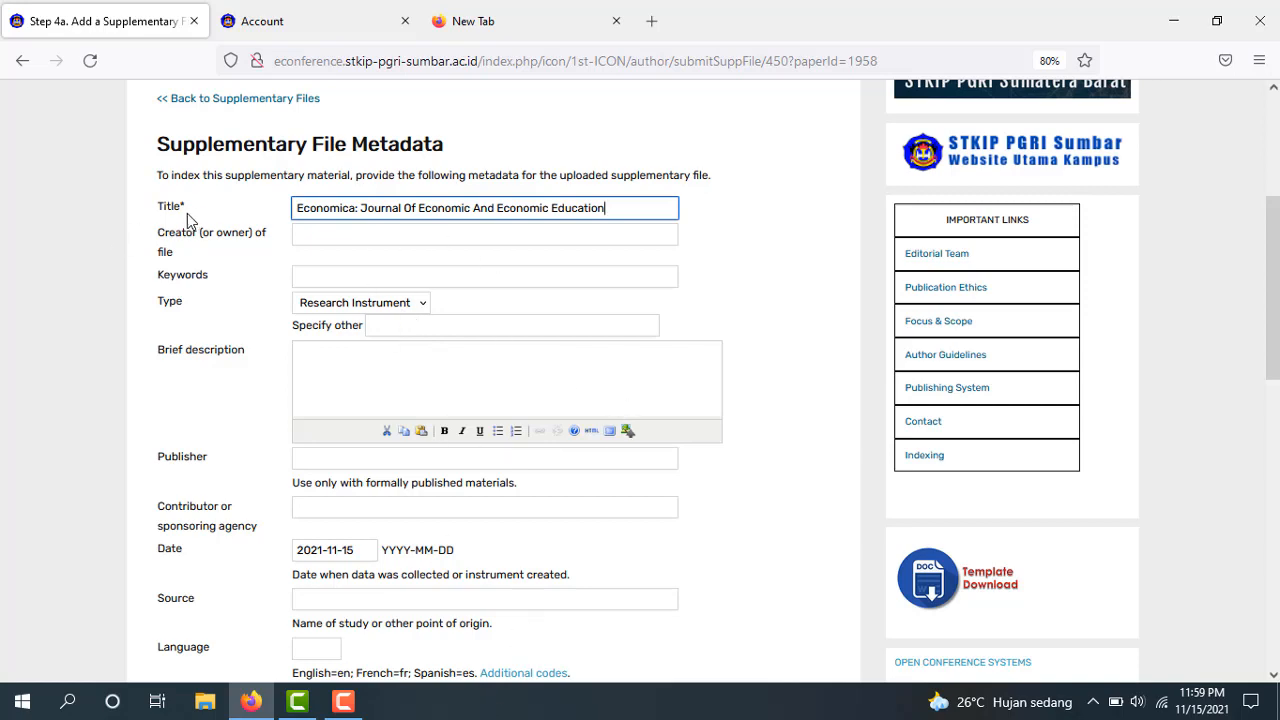
{"action": "scroll", "coordinate": [993, 207], "scroll_direction": "down", "scroll_amount": 3}
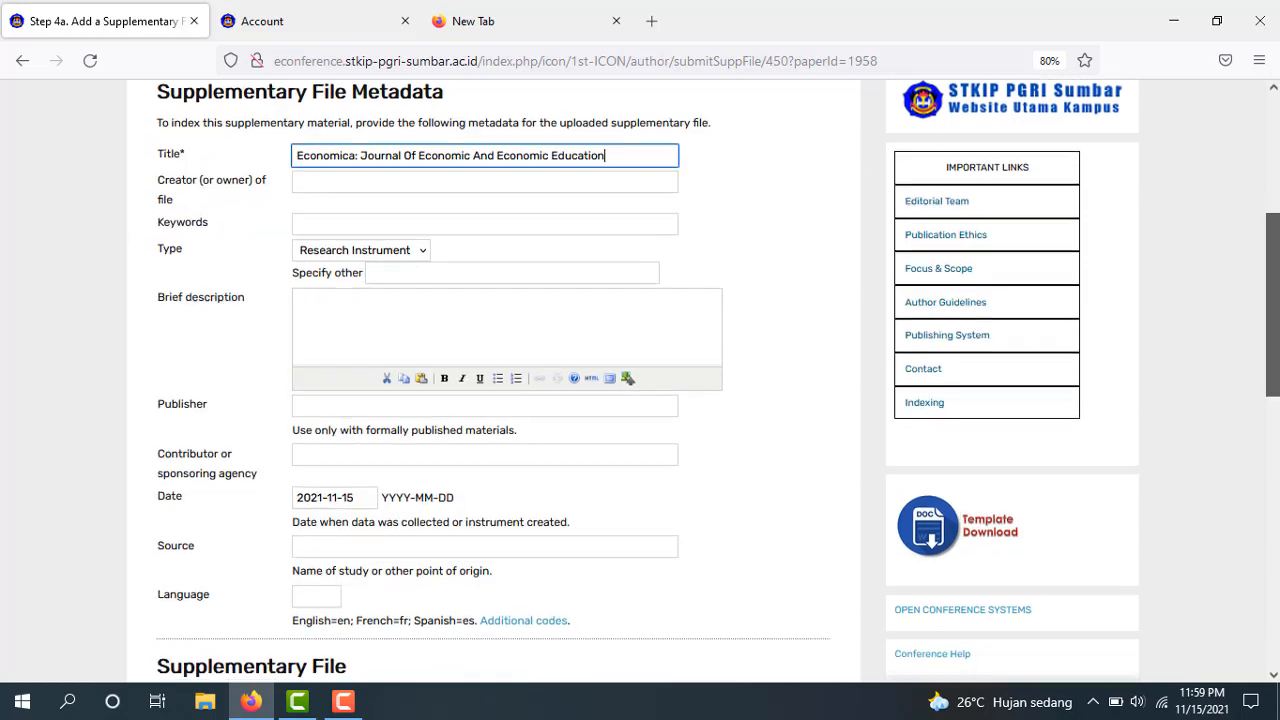
{"action": "scroll", "coordinate": [993, 207], "scroll_direction": "down", "scroll_amount": 5}
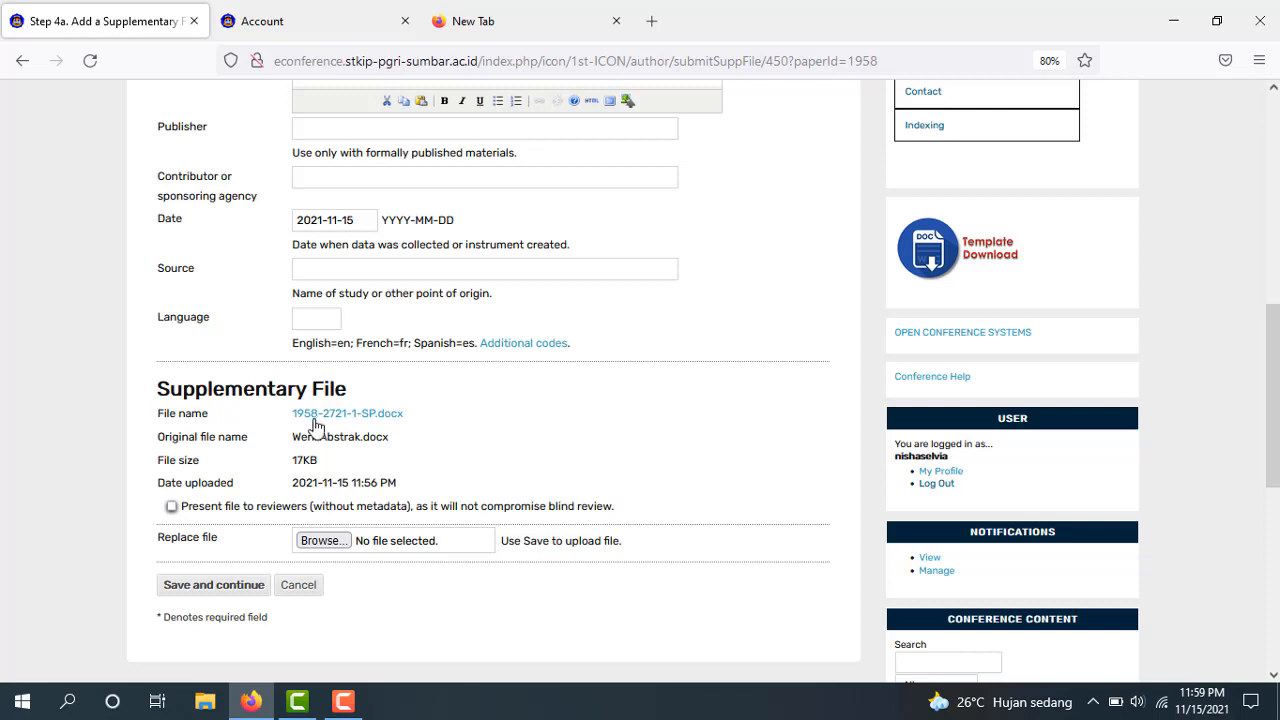
{"action": "left_click", "coordinate": [220, 588]}
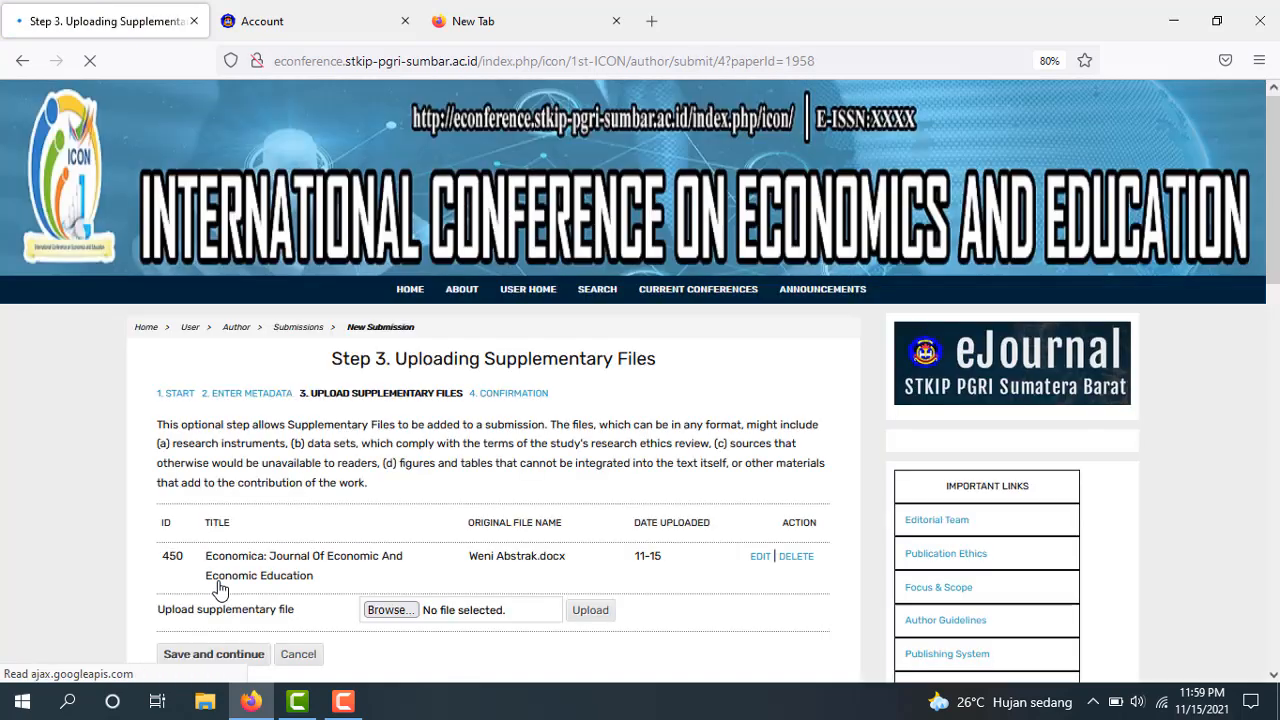
Save the supplementary files step and finish the paper submission
{"action": "scroll", "coordinate": [883, 409], "scroll_direction": "down", "scroll_amount": 2}
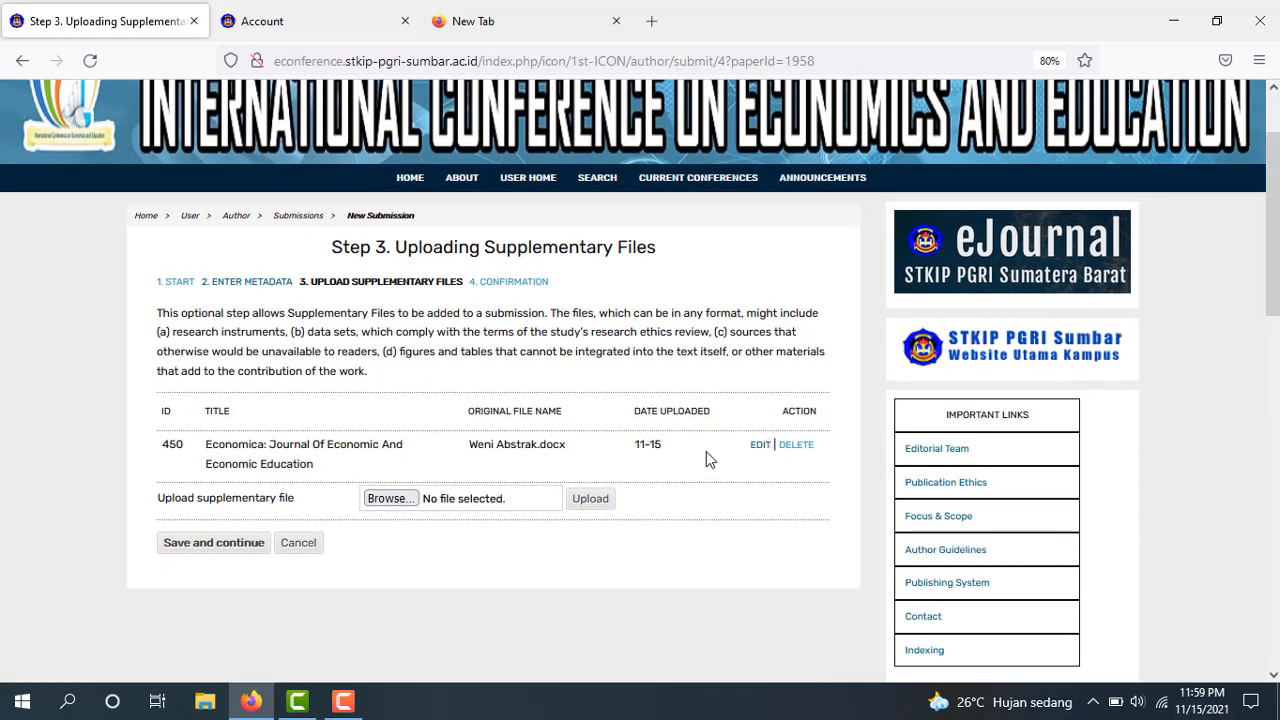
{"action": "left_click", "coordinate": [240, 548]}
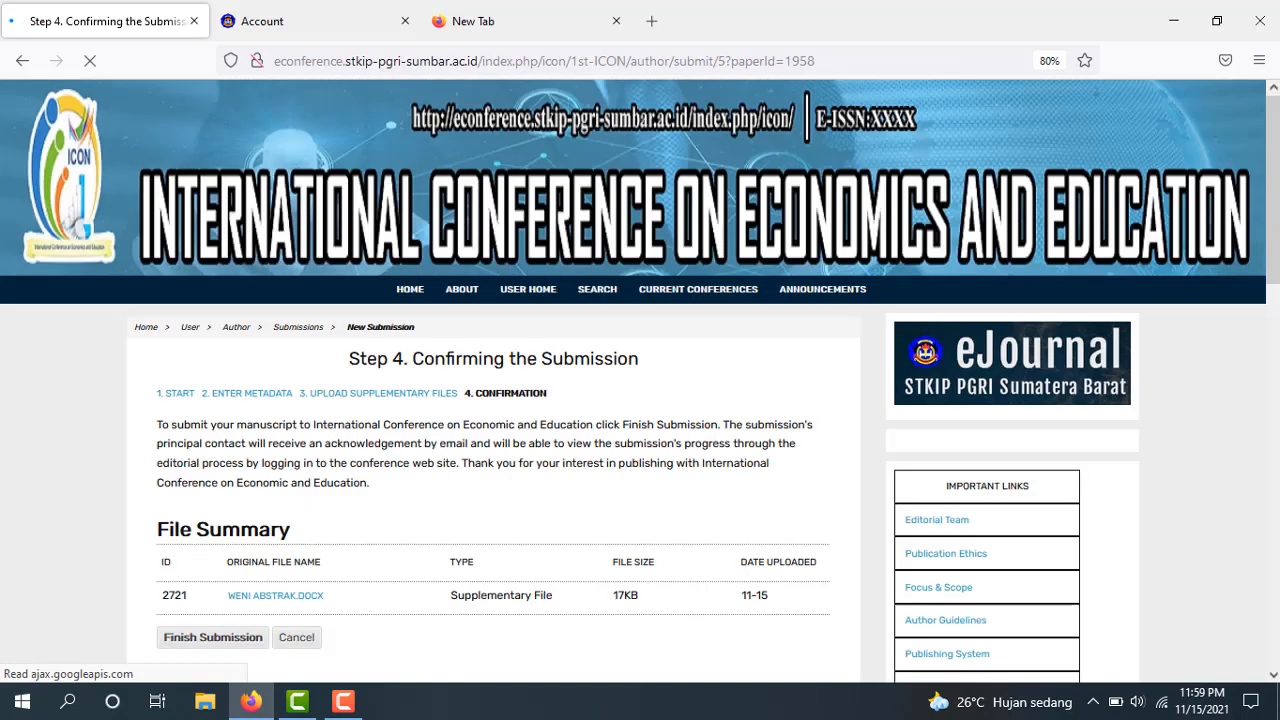
{"action": "scroll", "coordinate": [1022, 428], "scroll_direction": "down", "scroll_amount": 2}
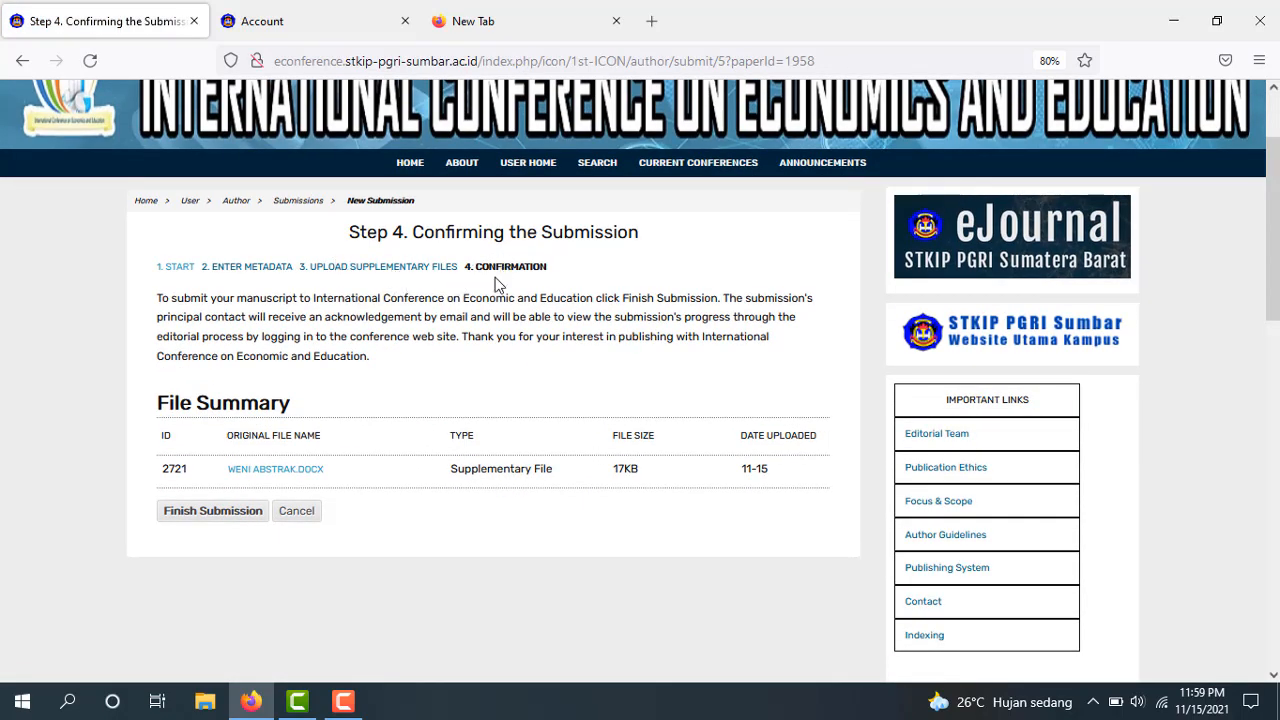
{"action": "left_click", "coordinate": [213, 511]}
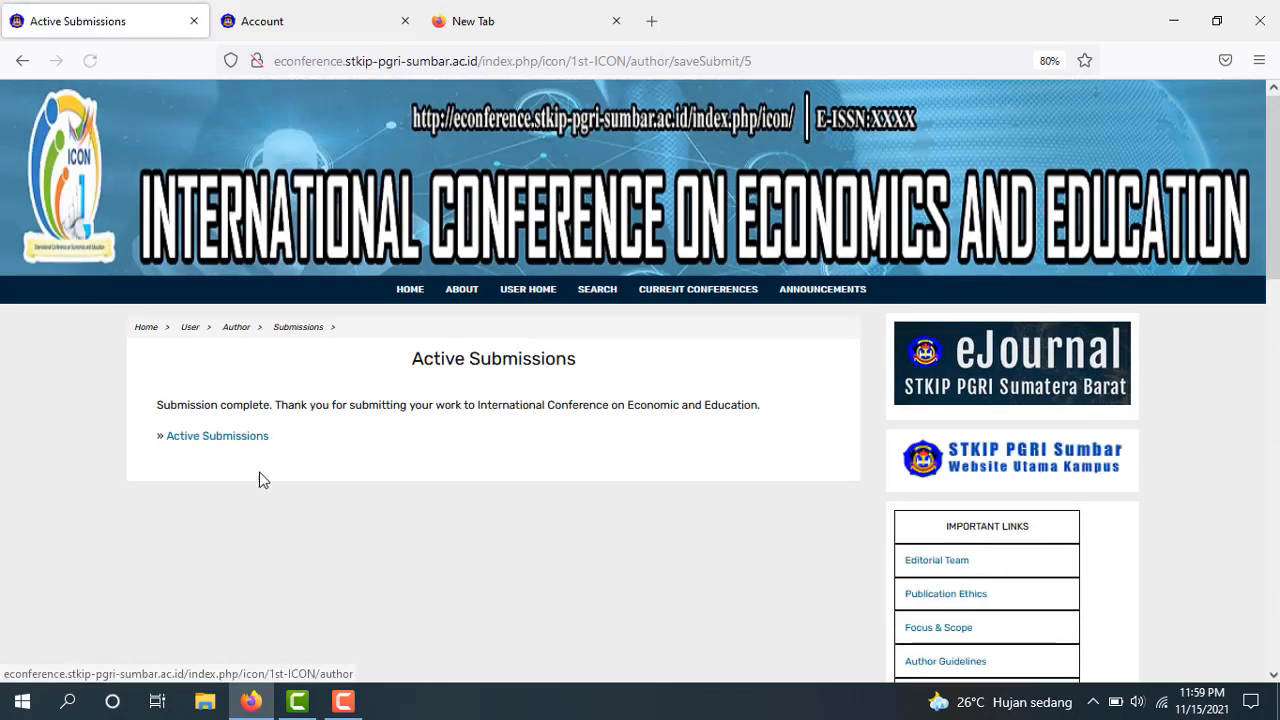
Check Active Submissions, then log out and return to the ICON conference home page
{"action": "left_click", "coordinate": [216, 437]}
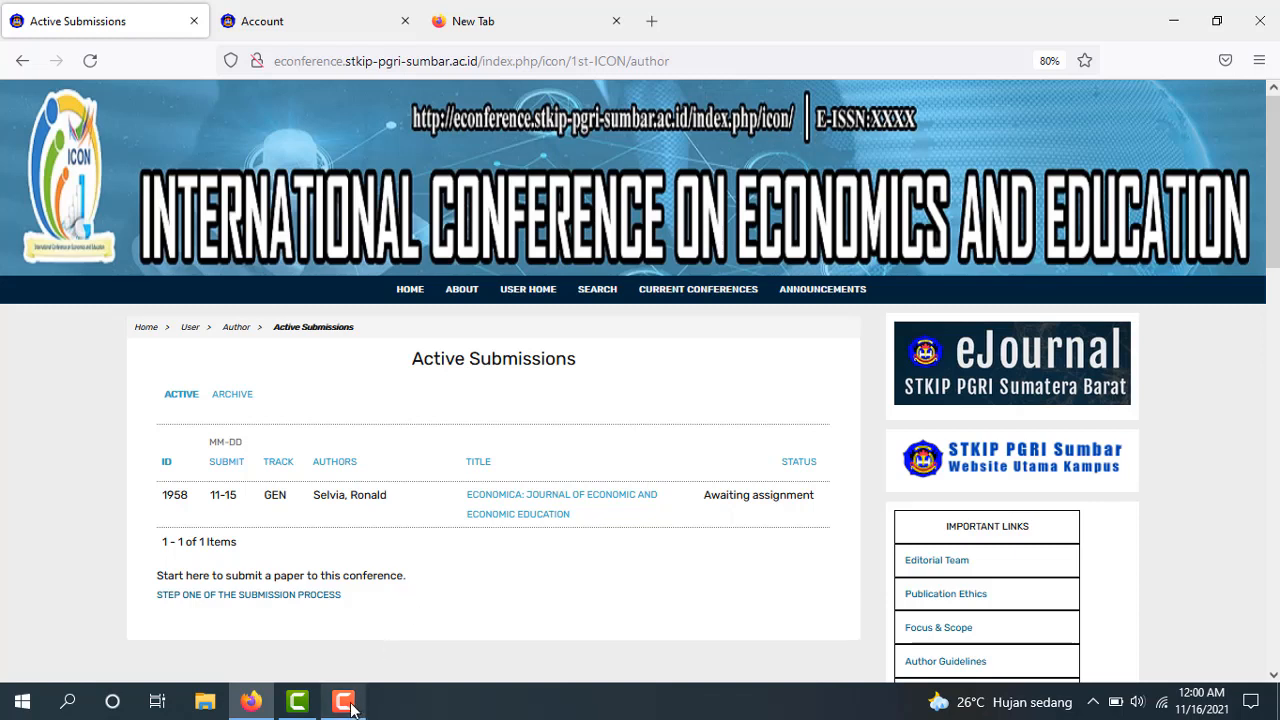
{"action": "mouse_move", "coordinate": [355, 700]}
{"action": "left_click", "coordinate": [371, 665]}
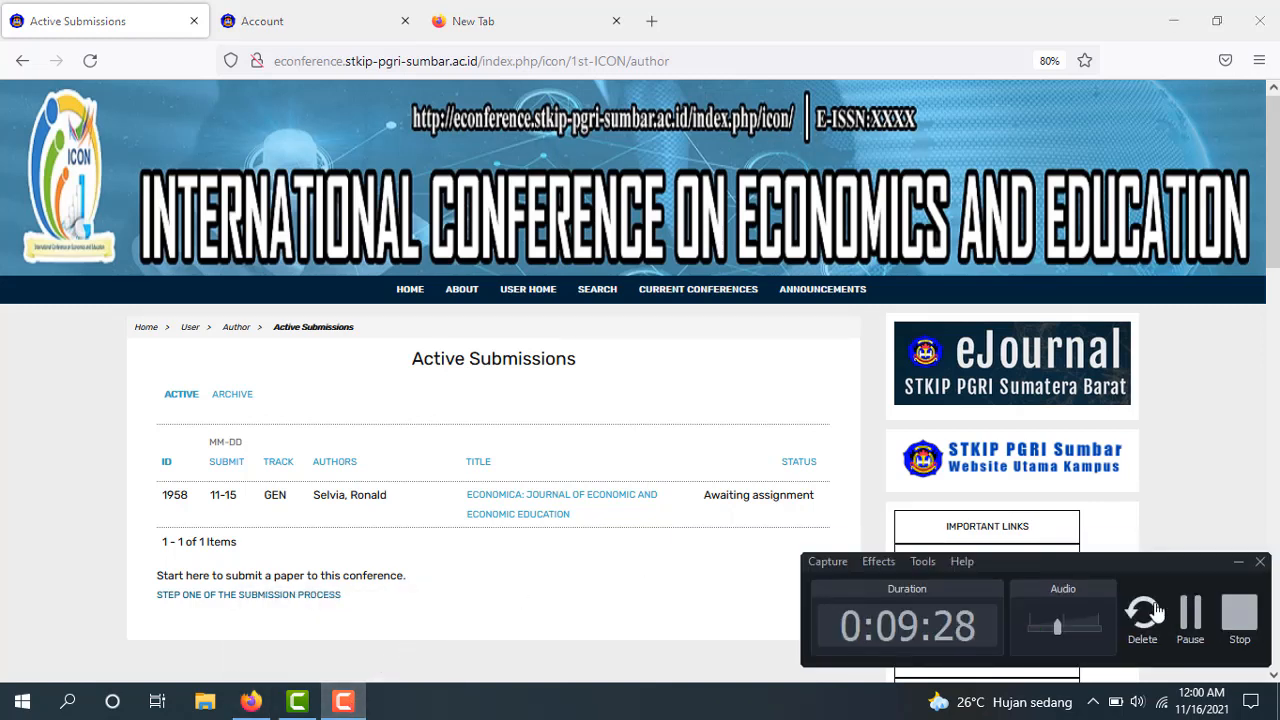
{"action": "left_click", "coordinate": [1200, 626]}
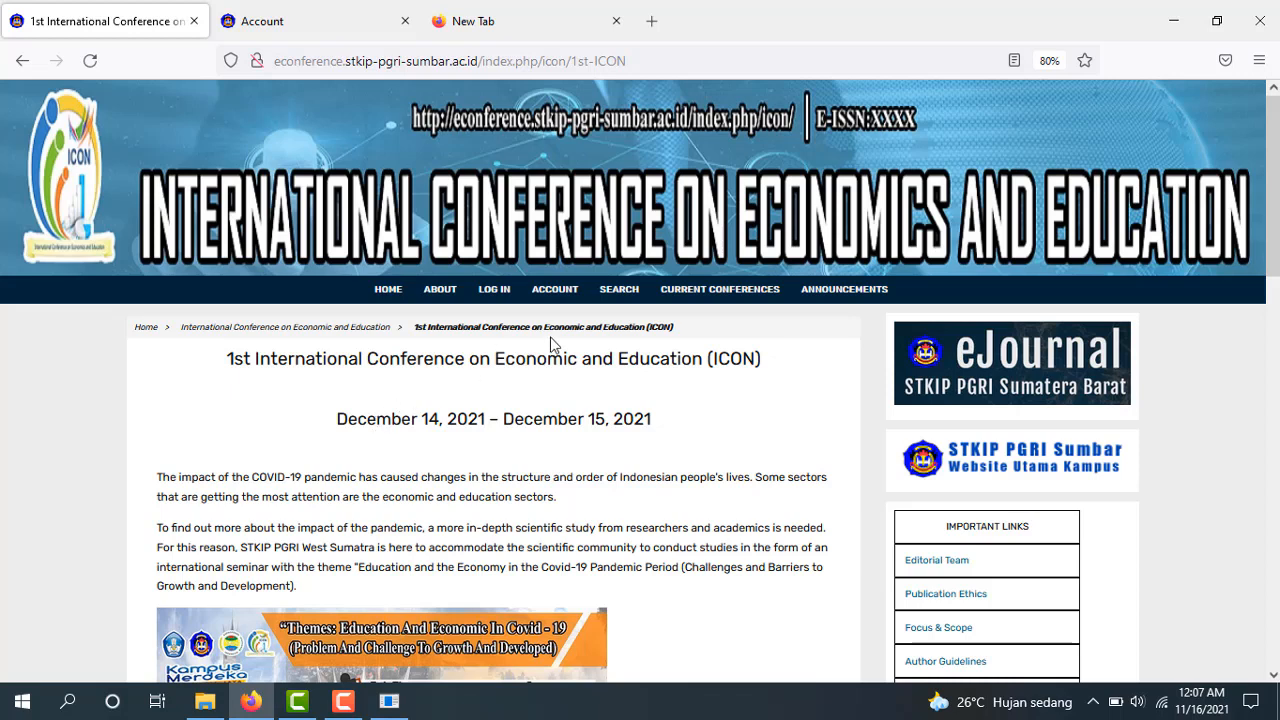
Log back in as the author using the browser's saved username
{"action": "left_click", "coordinate": [497, 299]}
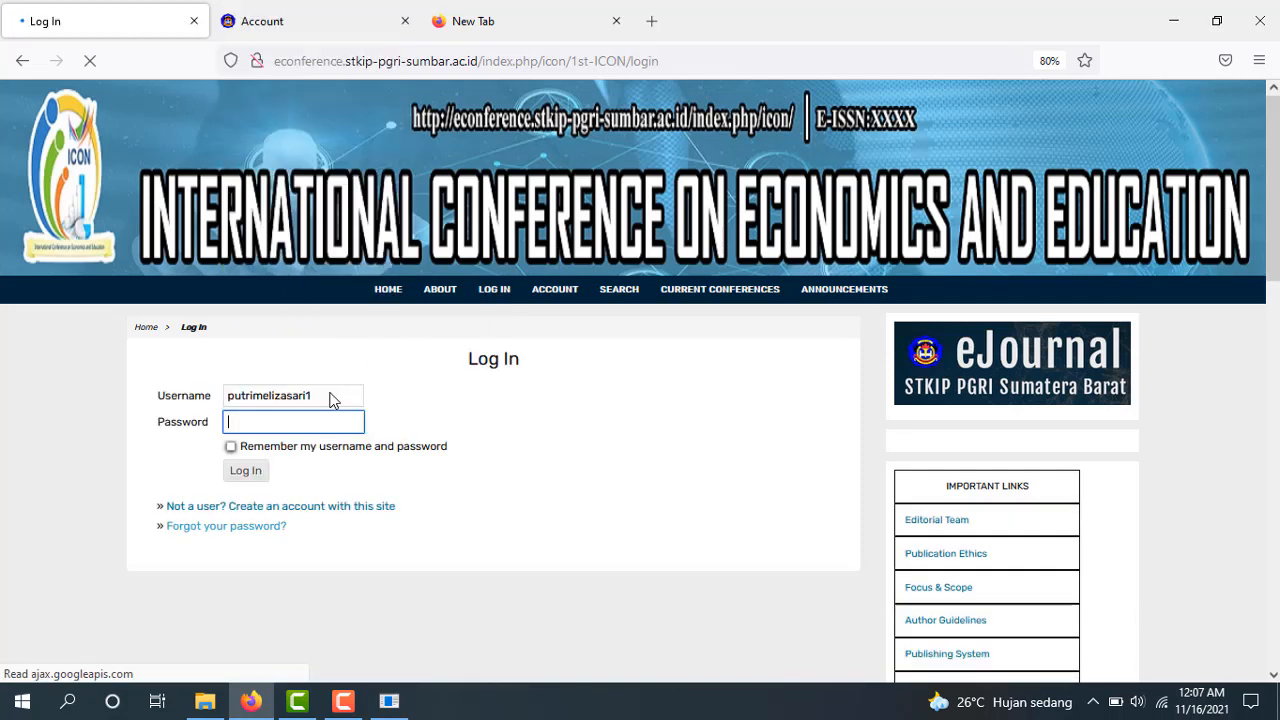
{"action": "left_click", "coordinate": [331, 394]}
{"action": "double_click", "coordinate": [331, 394]}
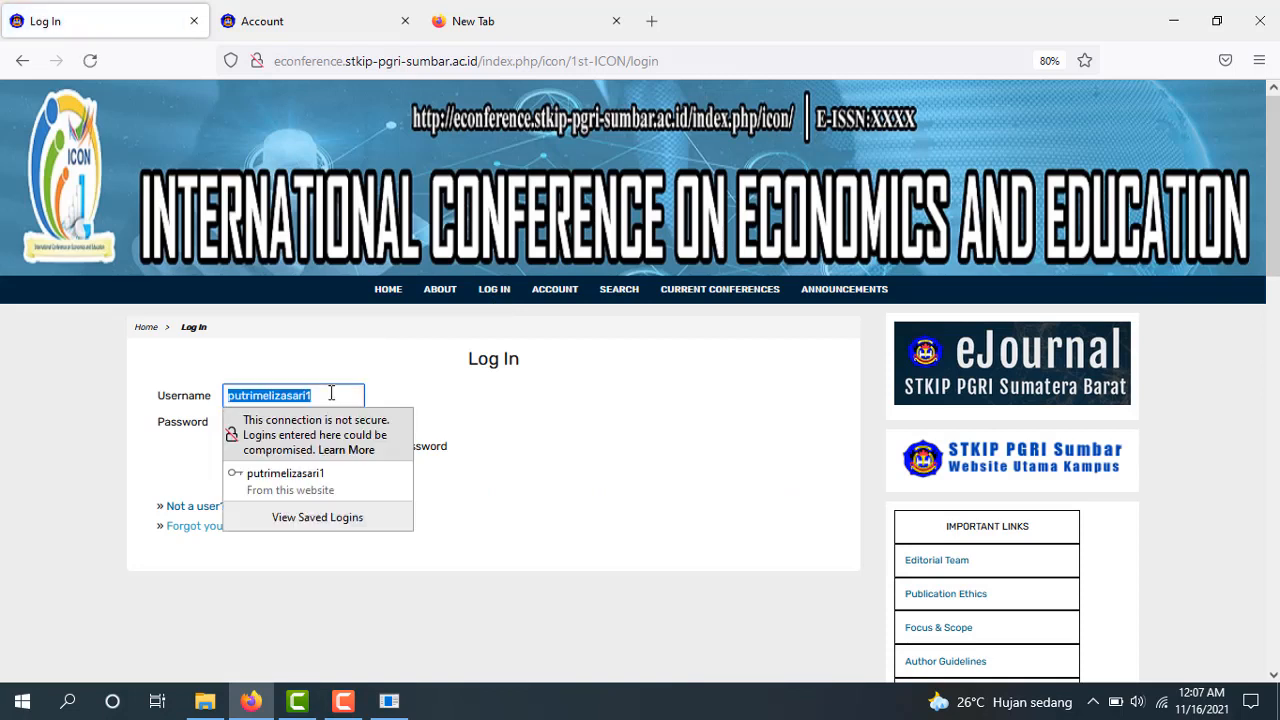
{"action": "type", "text": "nis"}
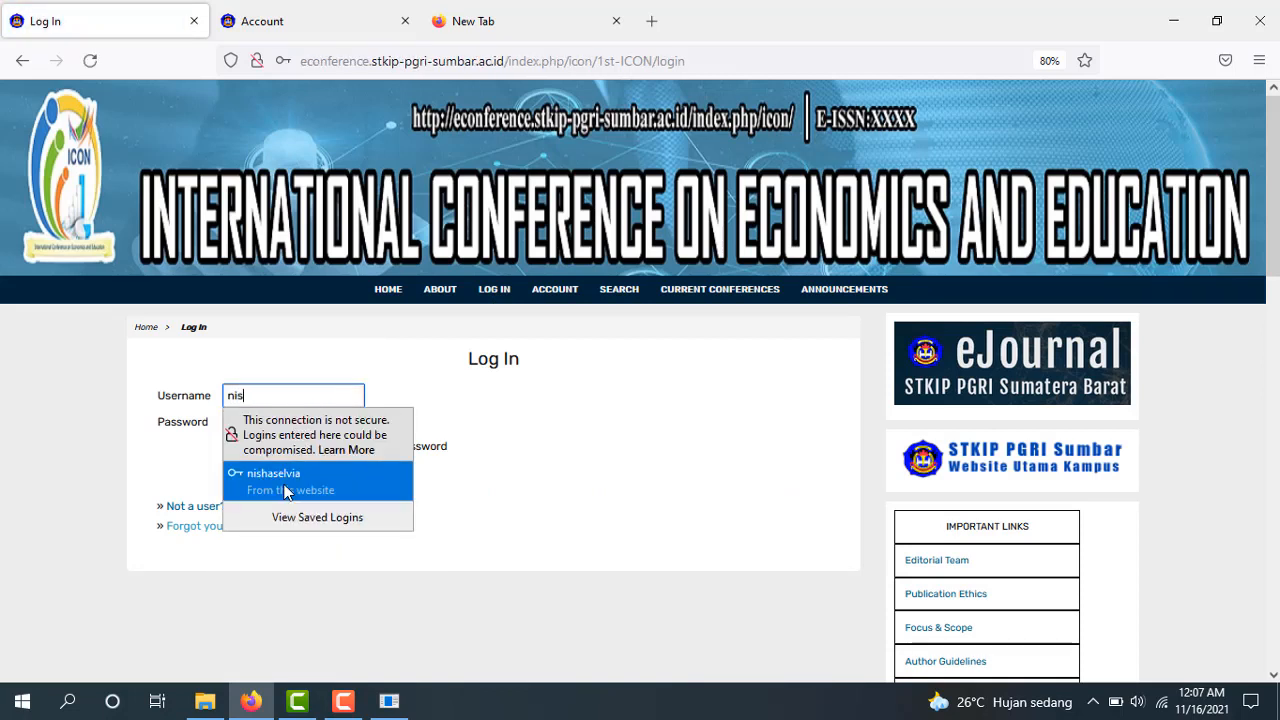
{"action": "left_click", "coordinate": [278, 477]}
{"action": "left_click", "coordinate": [255, 478]}
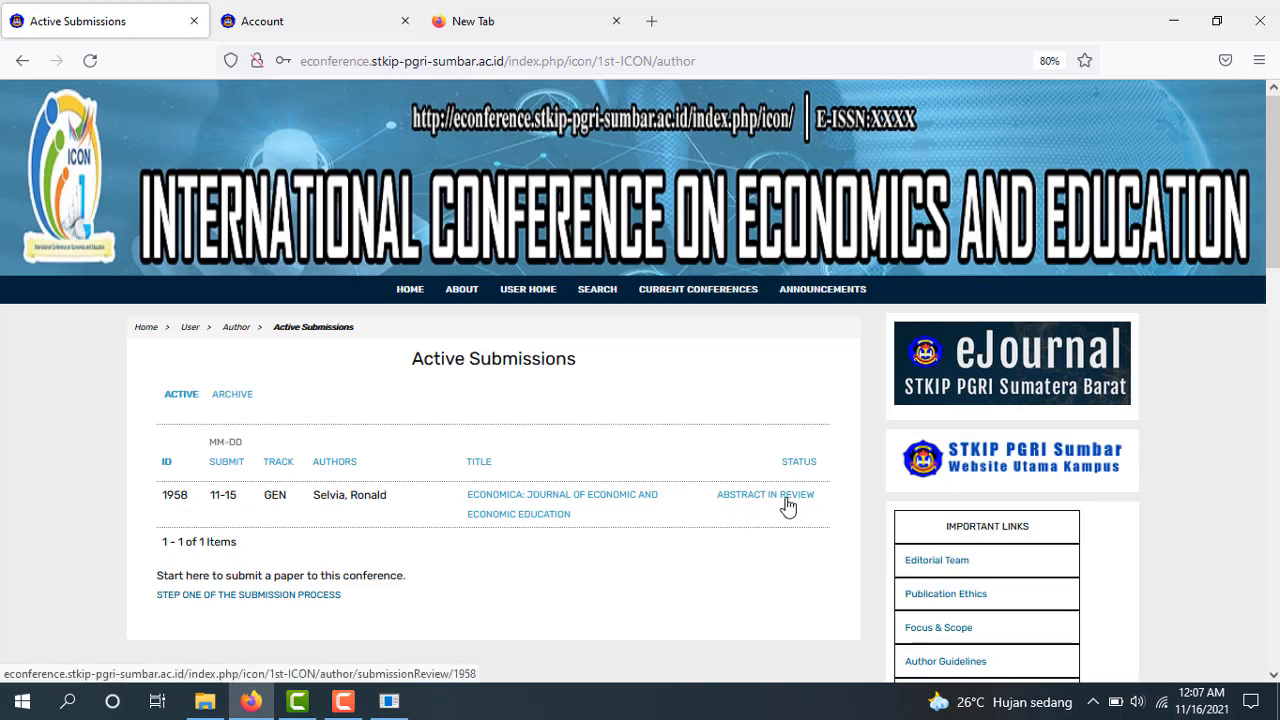
Open the Abstract Review page for paper #1958
{"action": "left_click", "coordinate": [788, 500]}
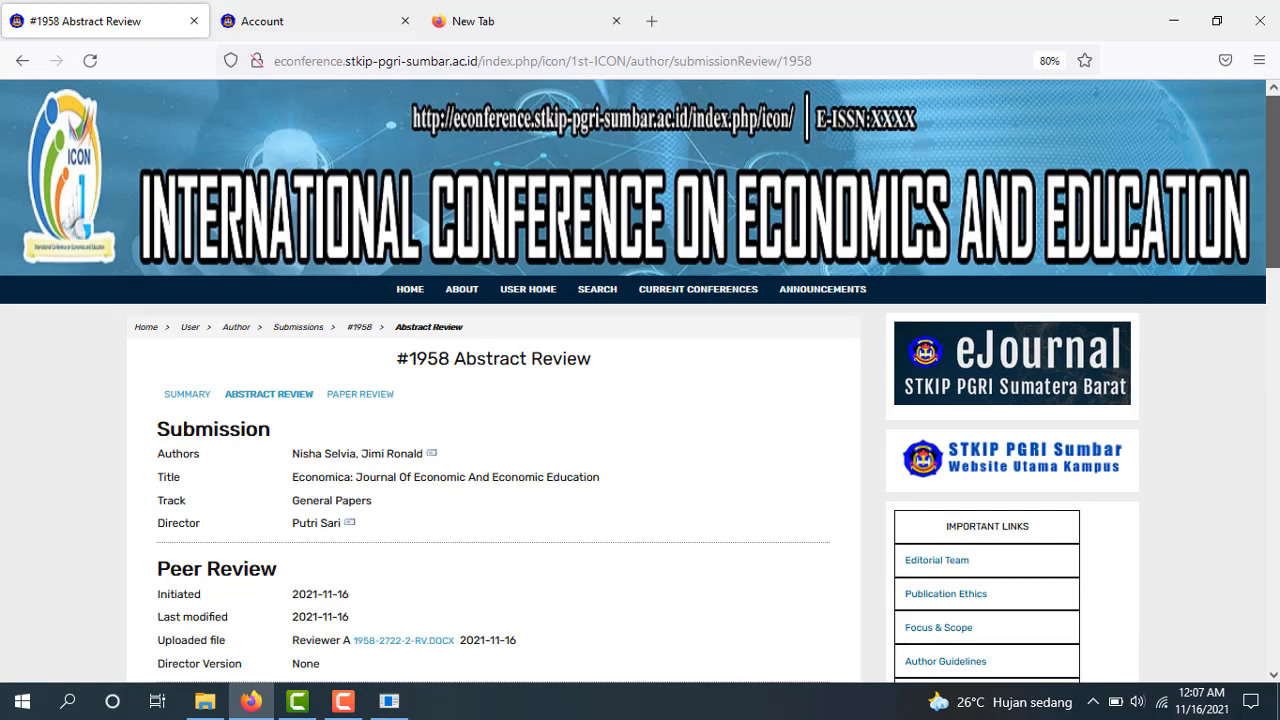
{"action": "scroll", "coordinate": [640, 381], "scroll_direction": "down", "scroll_amount": 3}
{"action": "scroll", "coordinate": [640, 381], "scroll_direction": "down", "scroll_amount": 1}
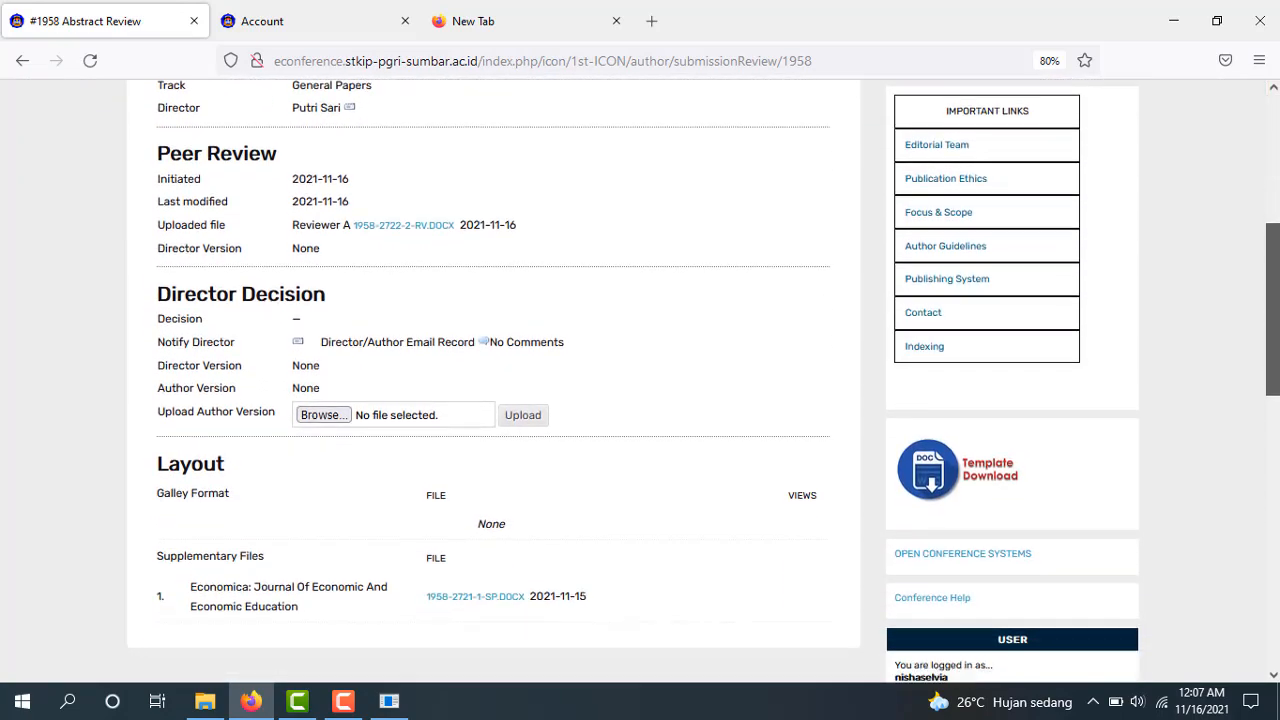
{"action": "scroll", "coordinate": [1277, 312], "scroll_direction": "up", "scroll_amount": 1}
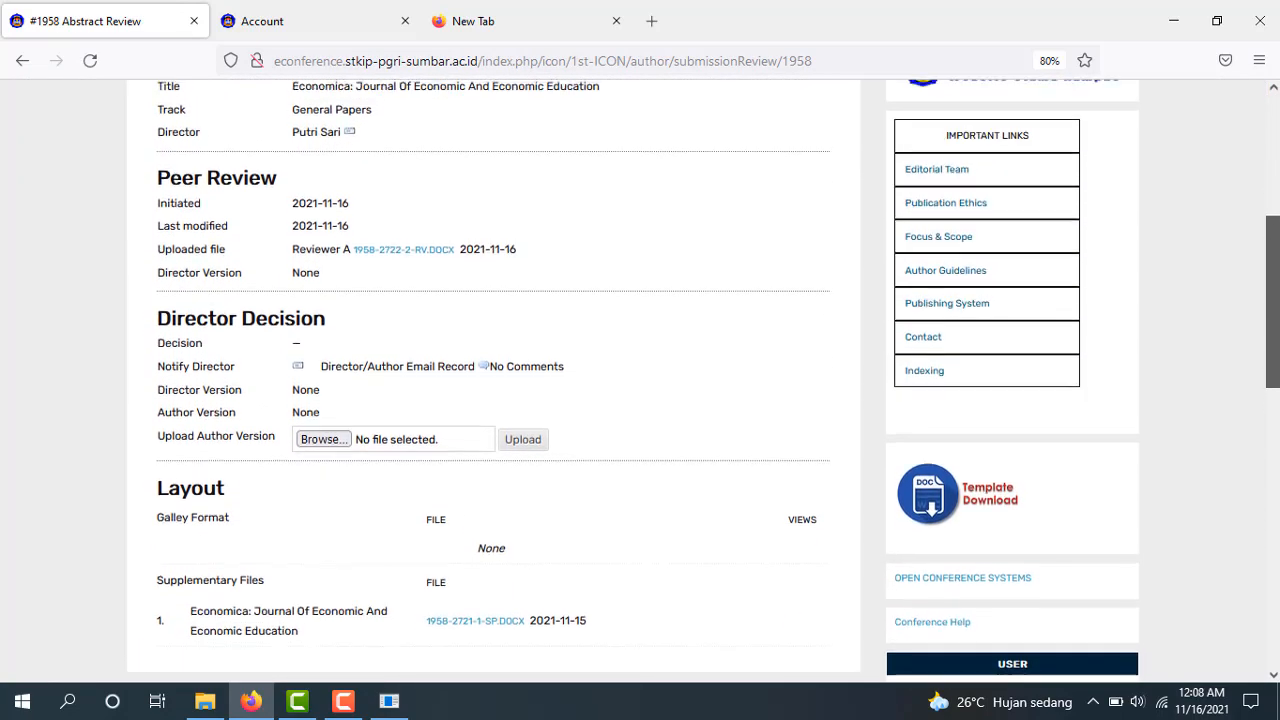
{"action": "left_click_drag", "start_coordinate": [1277, 312], "coordinate": [997, 337]}
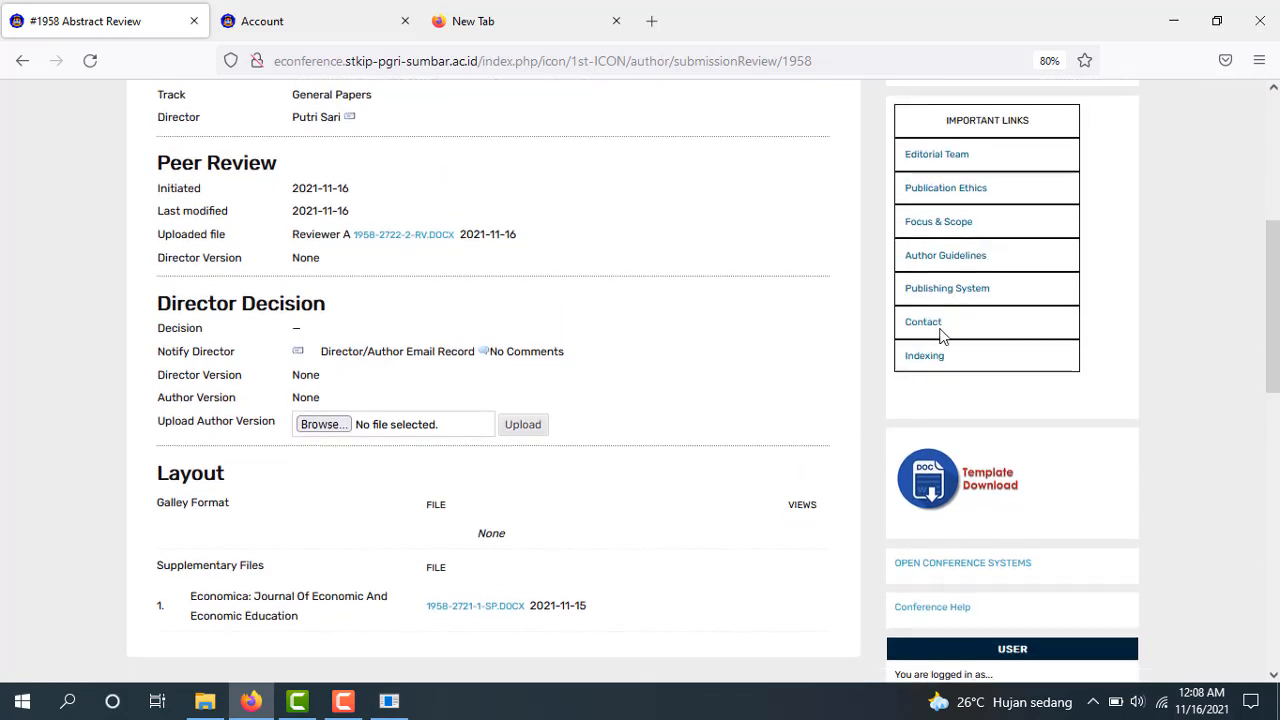
View the Director/Author comments popup, then close it
{"action": "left_click", "coordinate": [482, 355]}
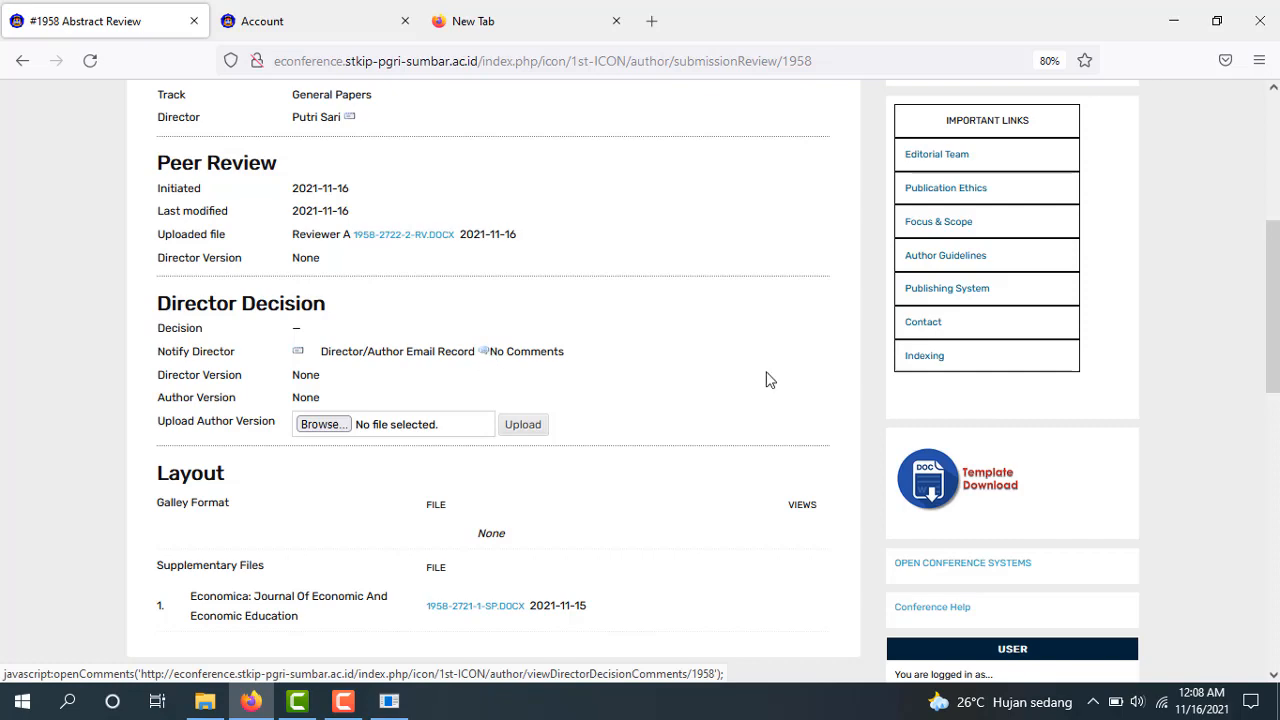
{"action": "left_click_drag", "start_coordinate": [1272, 300], "coordinate": [1272, 227]}
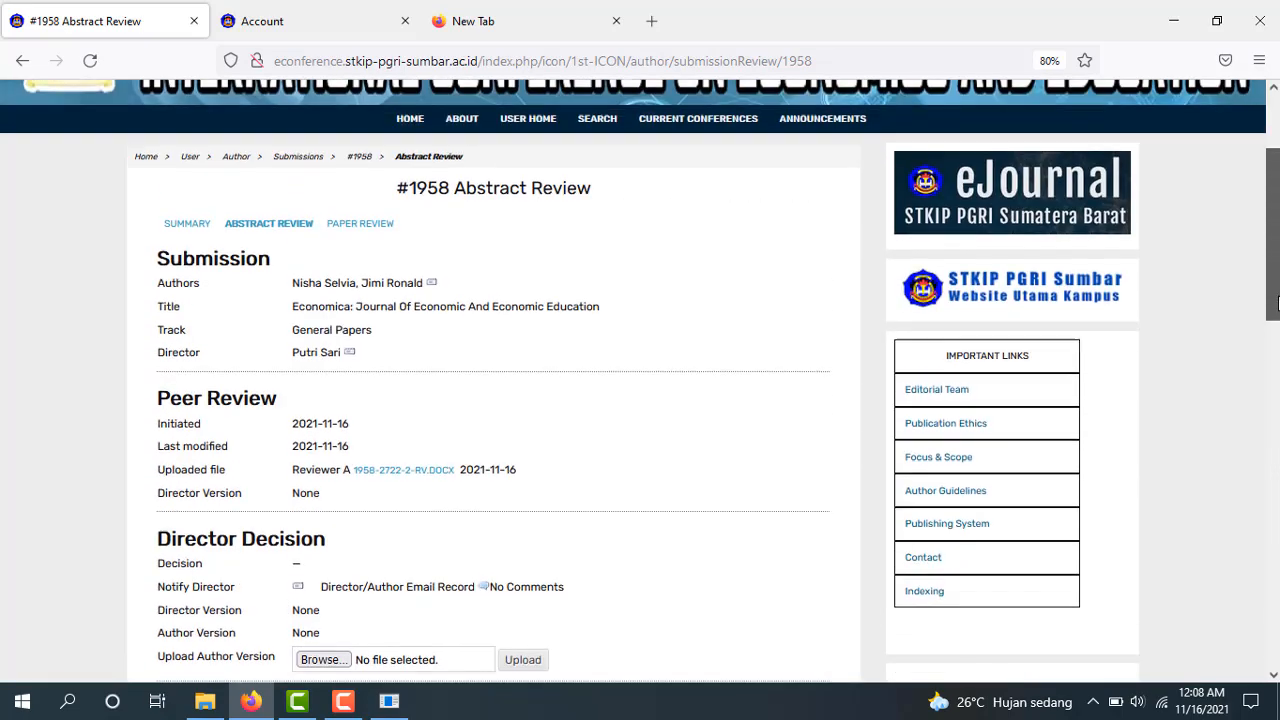
{"action": "scroll", "coordinate": [729, 356], "scroll_direction": "down", "scroll_amount": 3}
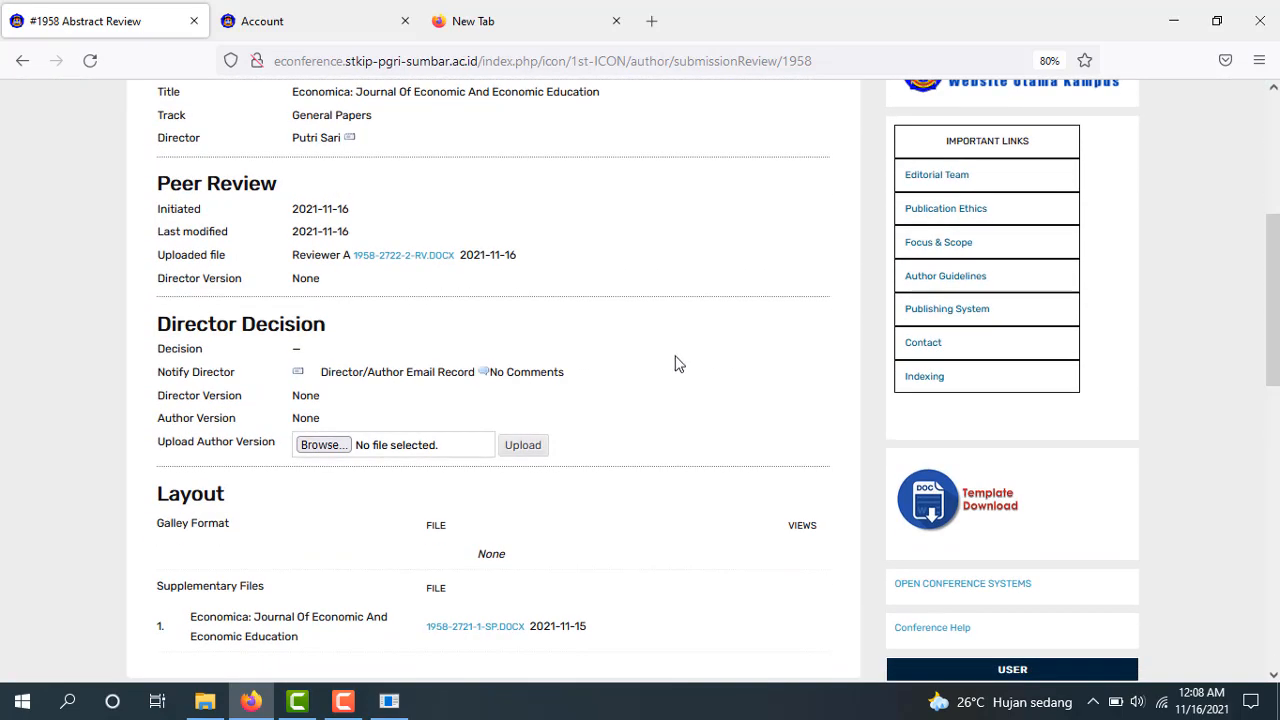
{"action": "left_click", "coordinate": [484, 374]}
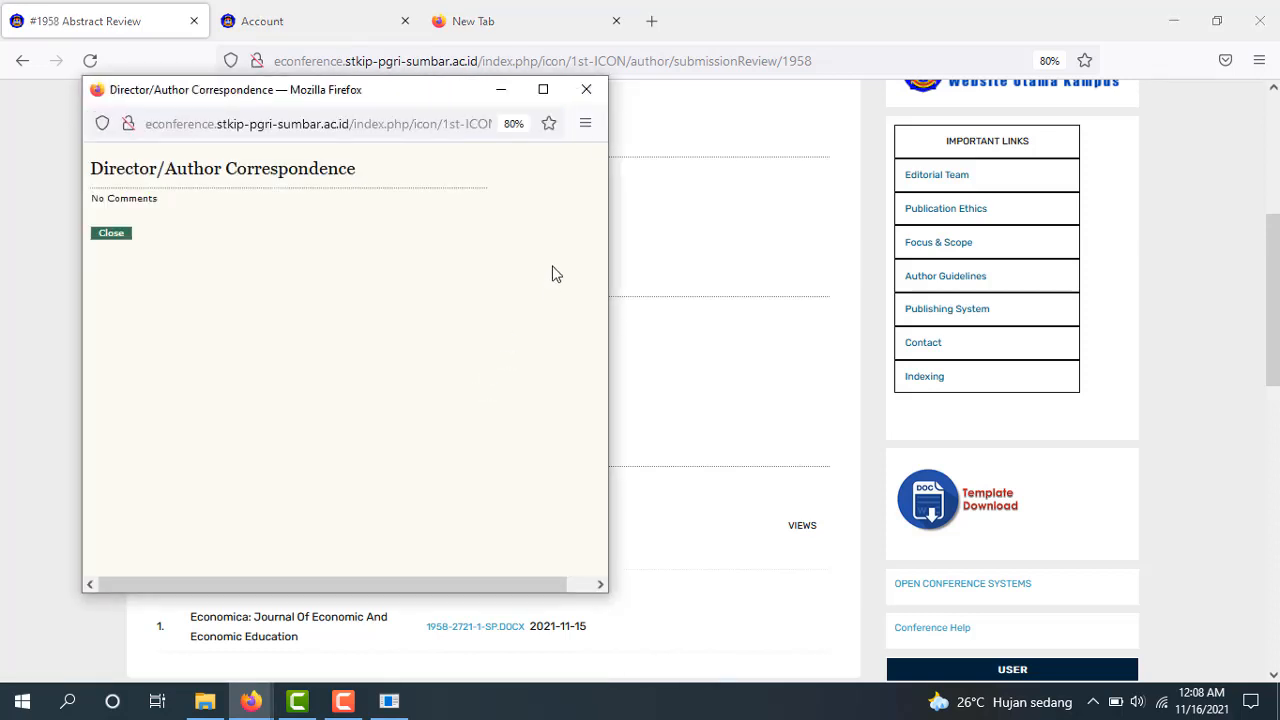
{"action": "left_click", "coordinate": [588, 90]}
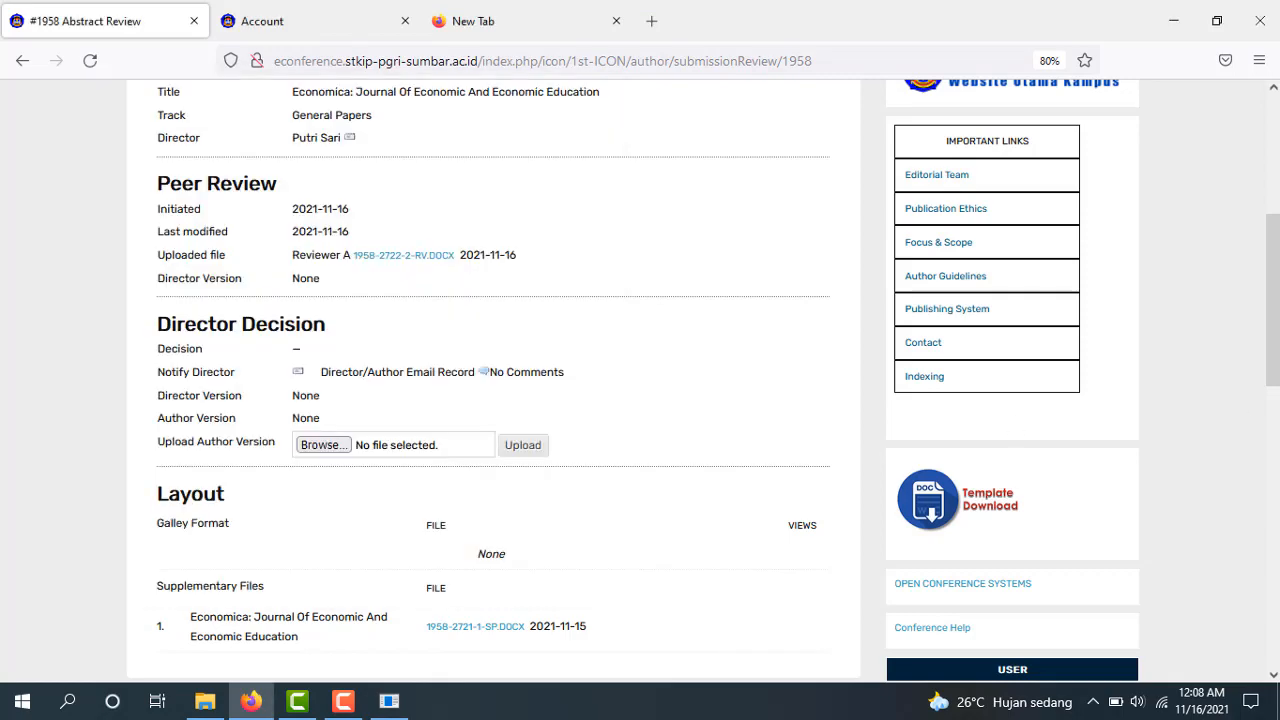
{"action": "left_click_drag", "start_coordinate": [1277, 366], "coordinate": [1276, 325]}
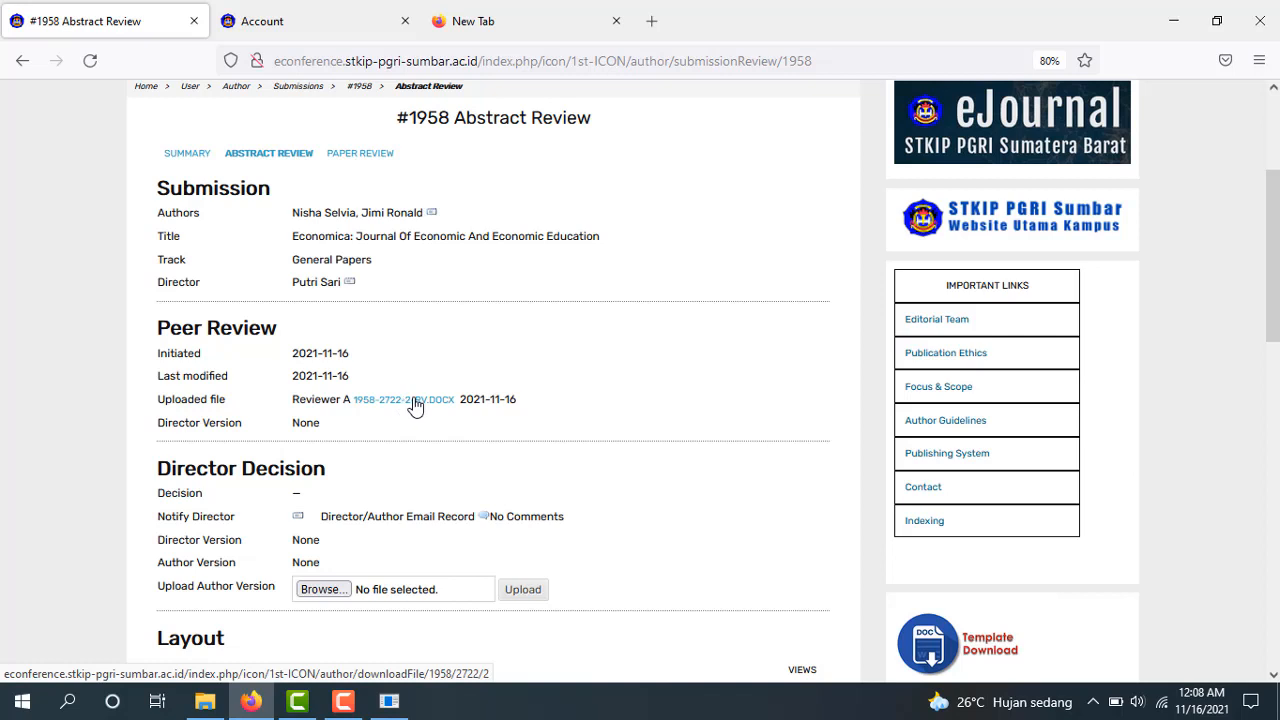
Open the reviewer's file 1958-2722-2-RV.DOCX in Word (desktop)
{"action": "left_click", "coordinate": [415, 400]}
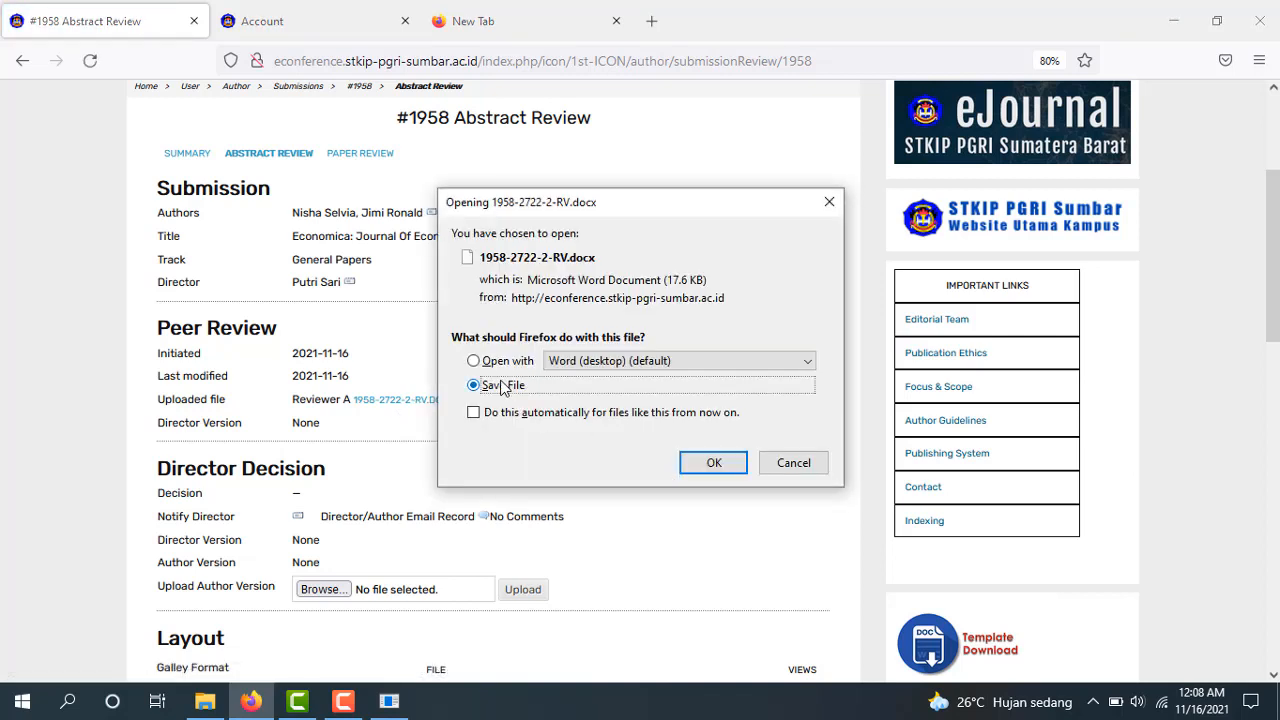
{"action": "left_click", "coordinate": [505, 362]}
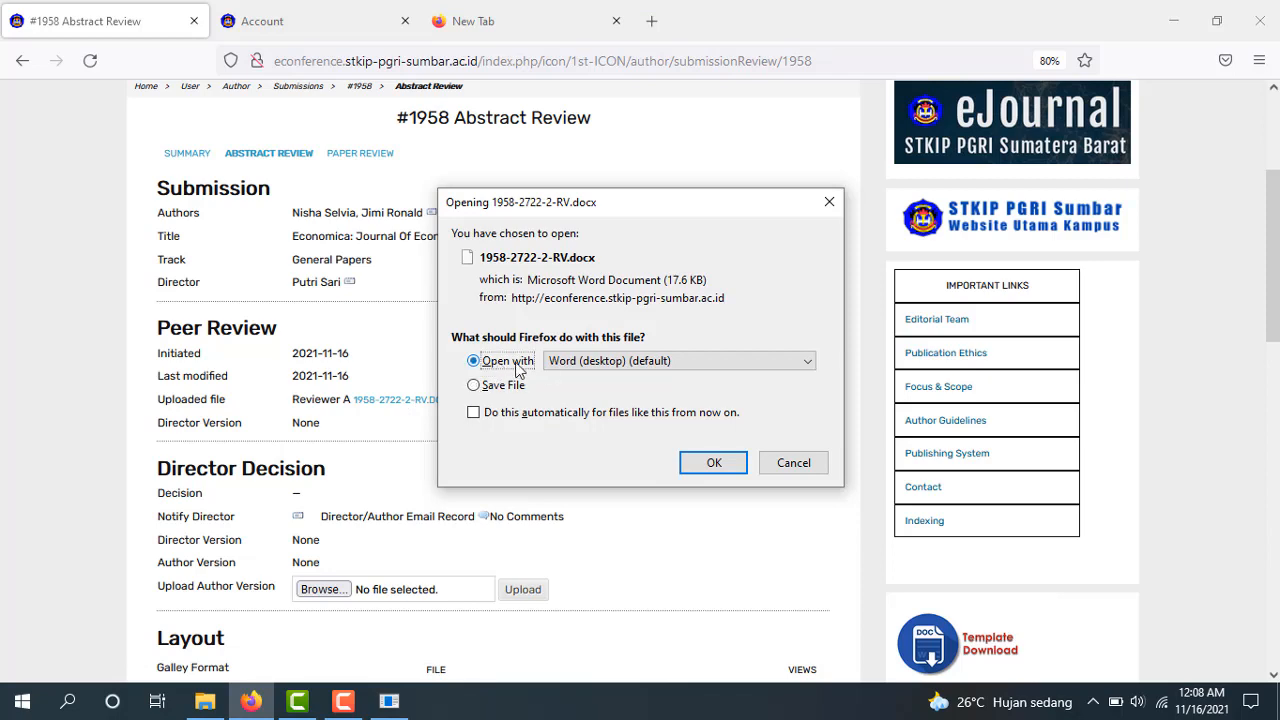
{"action": "left_click", "coordinate": [719, 468]}
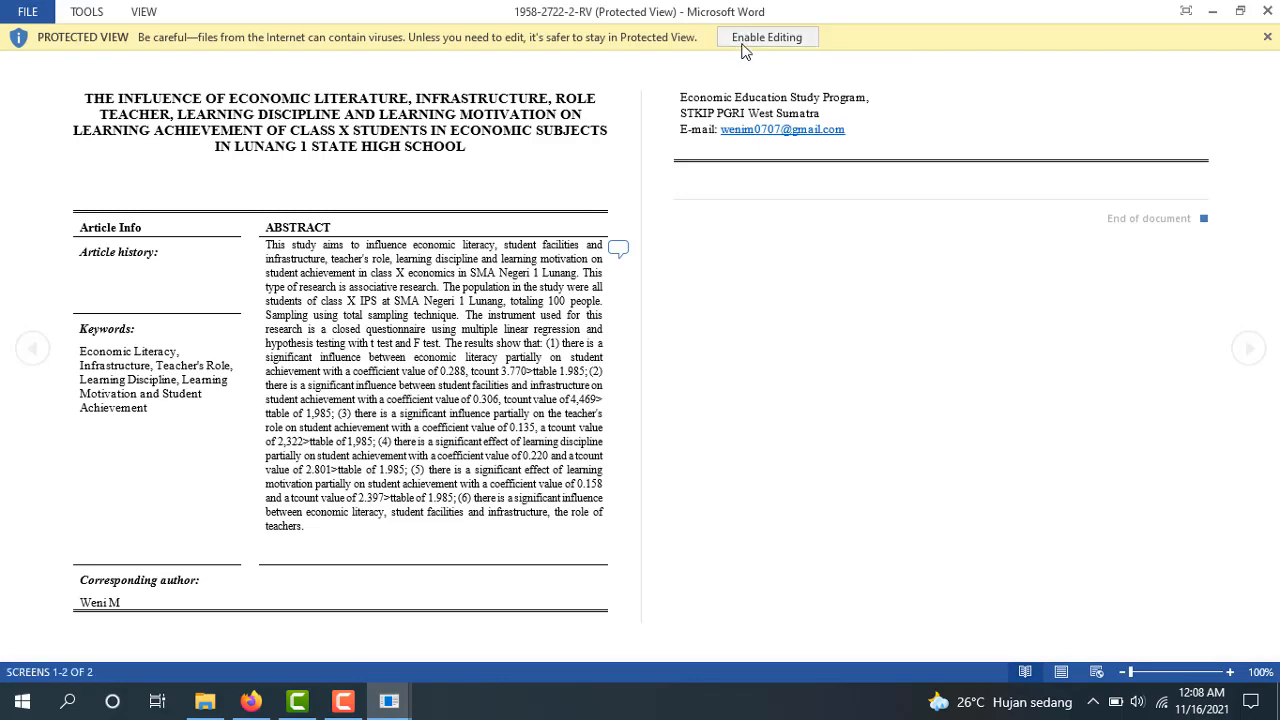
Enable editing and show comments to reveal the reviewer's 'No problem yet' note
{"action": "left_click", "coordinate": [742, 44]}
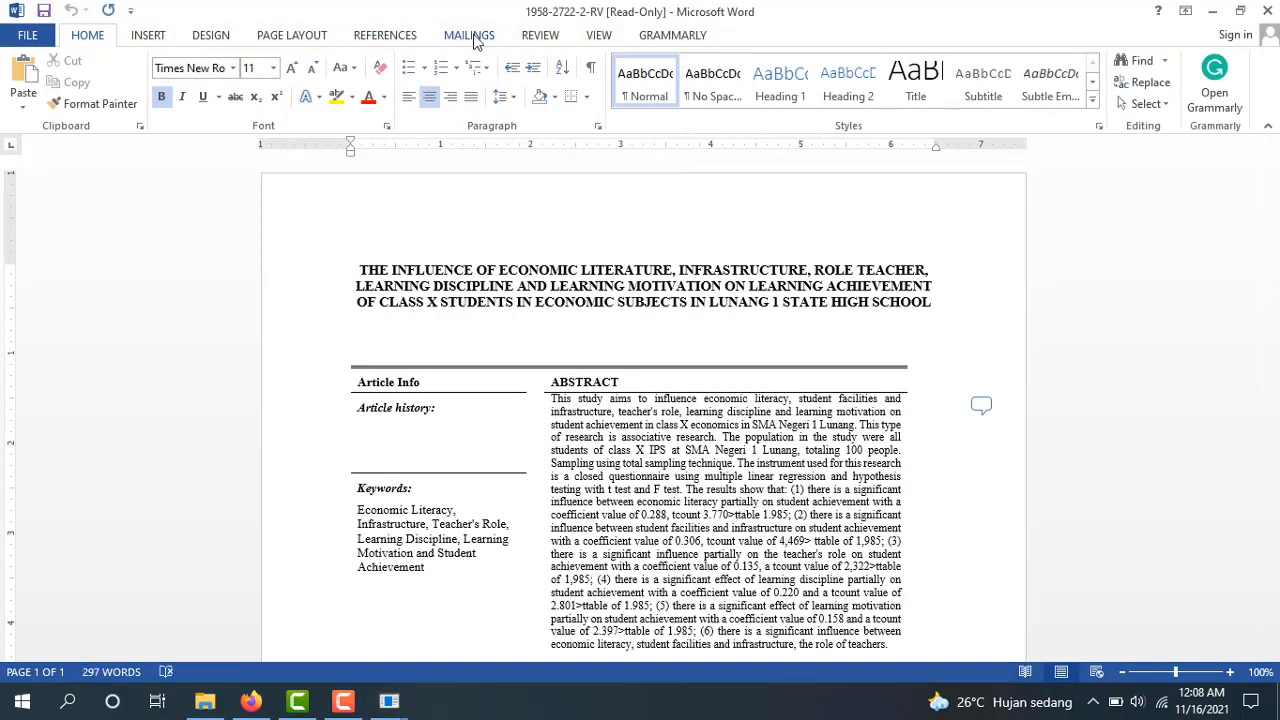
{"action": "left_click", "coordinate": [540, 36]}
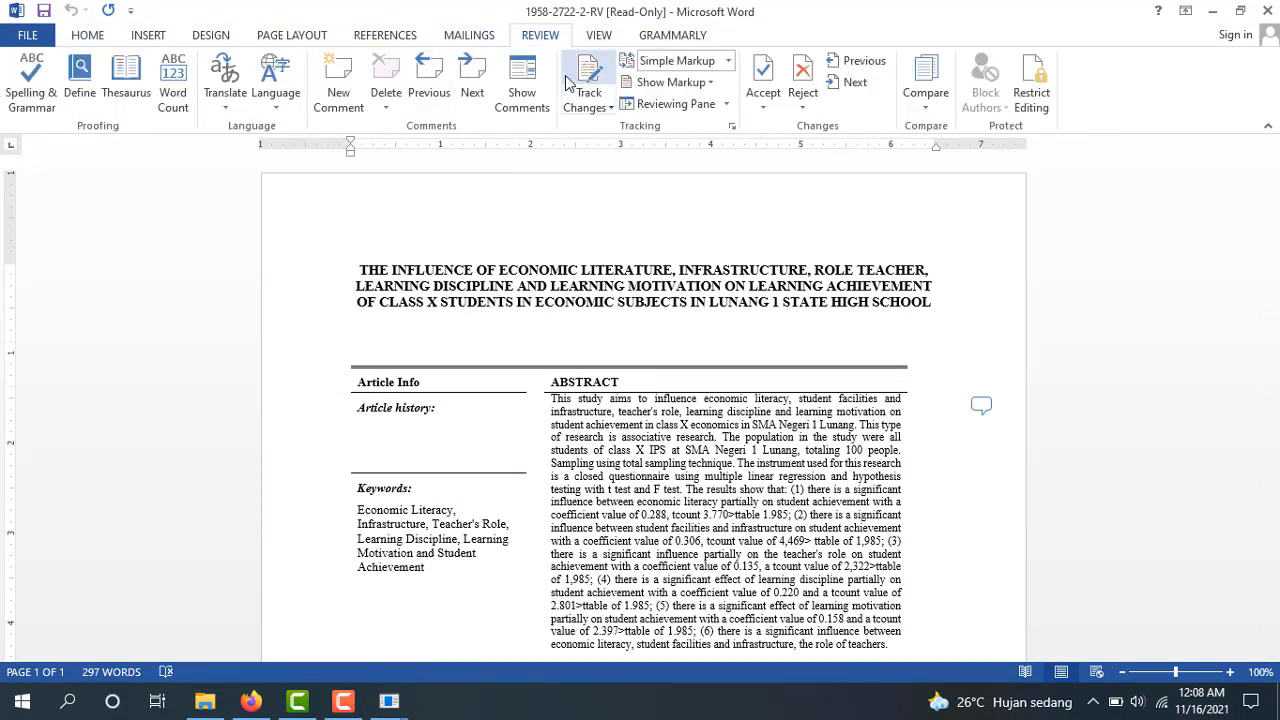
{"action": "left_click", "coordinate": [522, 85]}
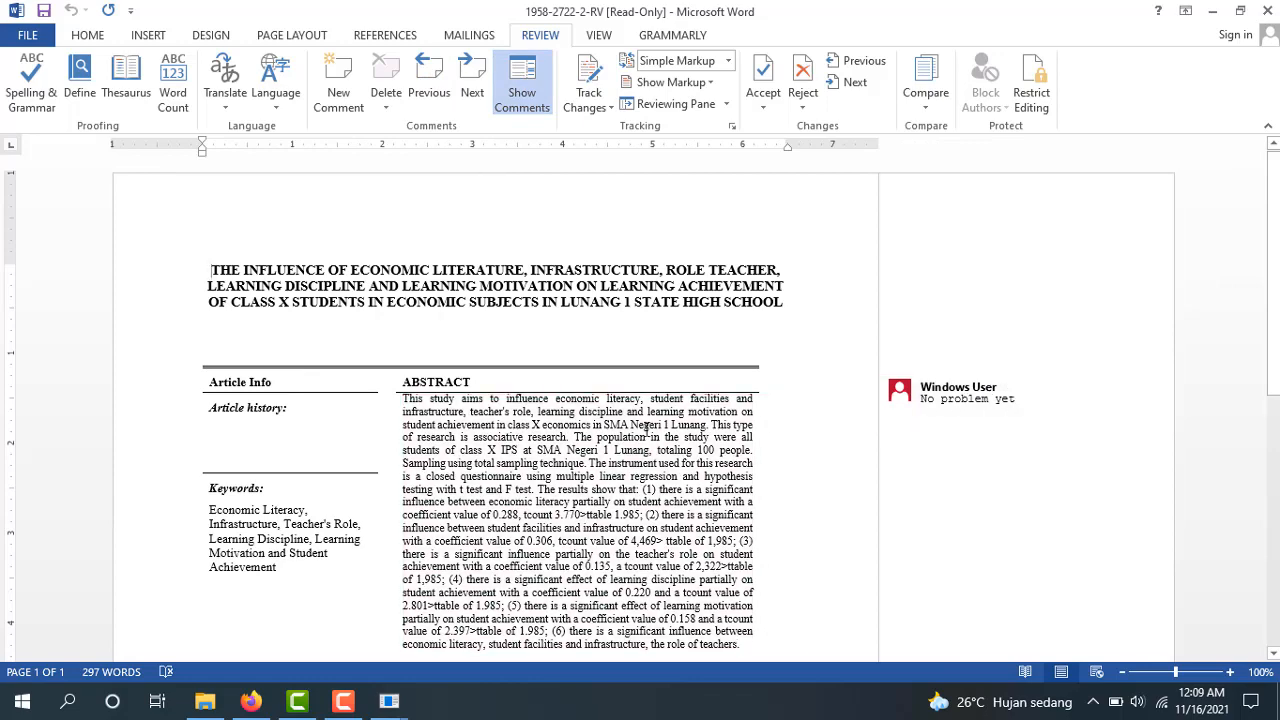
{"action": "scroll", "coordinate": [1268, 360], "scroll_direction": "down", "scroll_amount": 5}
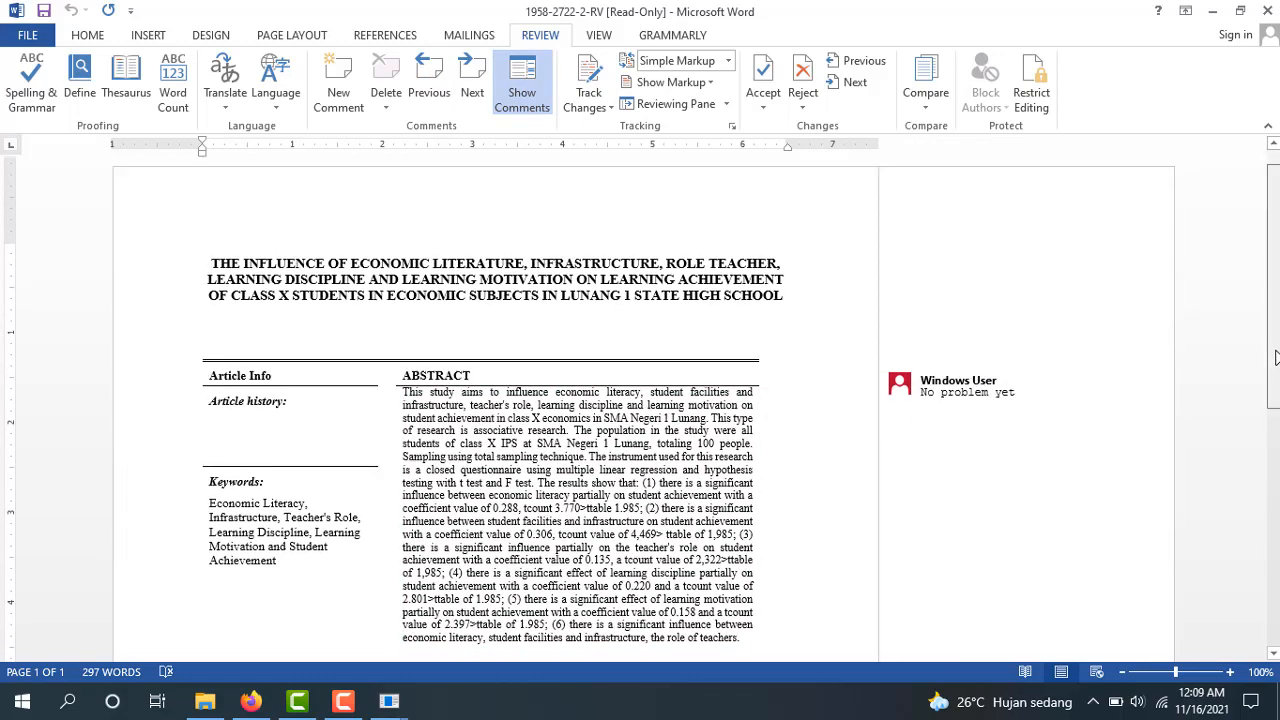
{"action": "scroll", "coordinate": [1278, 377], "scroll_direction": "up", "scroll_amount": 3}
{"action": "scroll", "coordinate": [1278, 377], "scroll_direction": "up", "scroll_amount": 1}
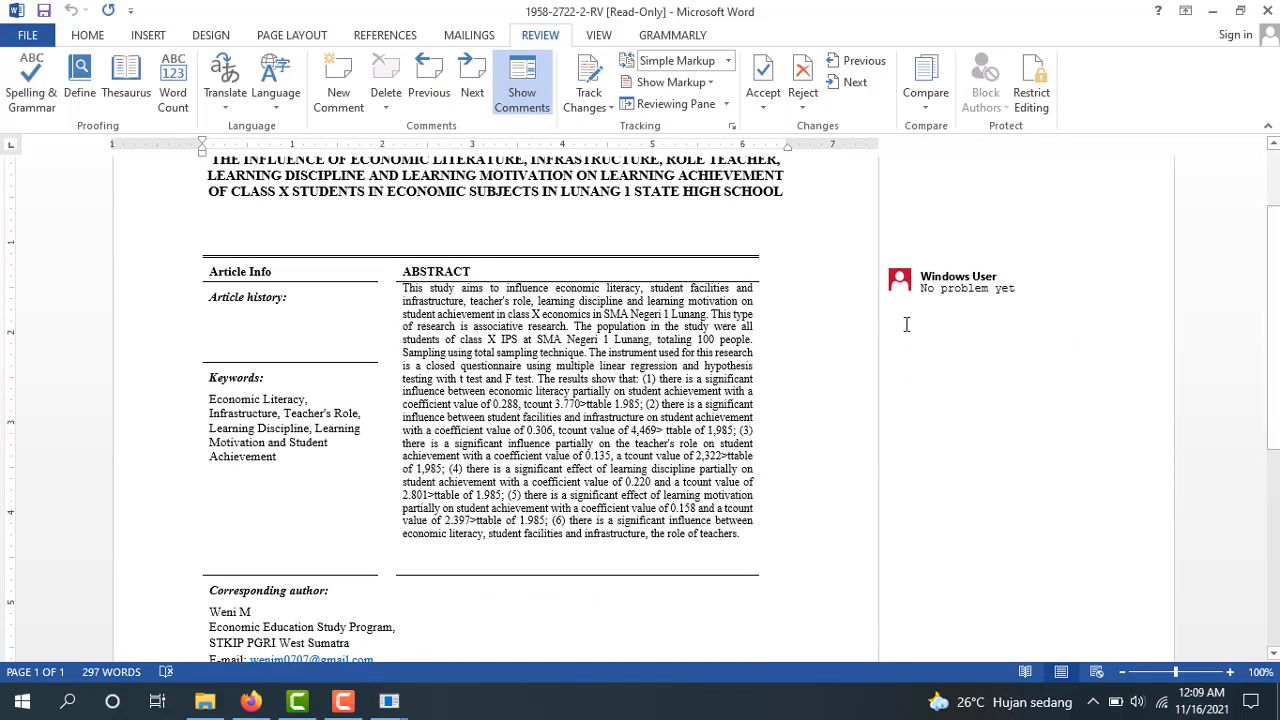
Read the comment on the abstract, then go back to the review page in Firefox
{"action": "left_click", "coordinate": [947, 303]}
{"action": "left_click", "coordinate": [764, 363]}
{"action": "left_click", "coordinate": [260, 705]}
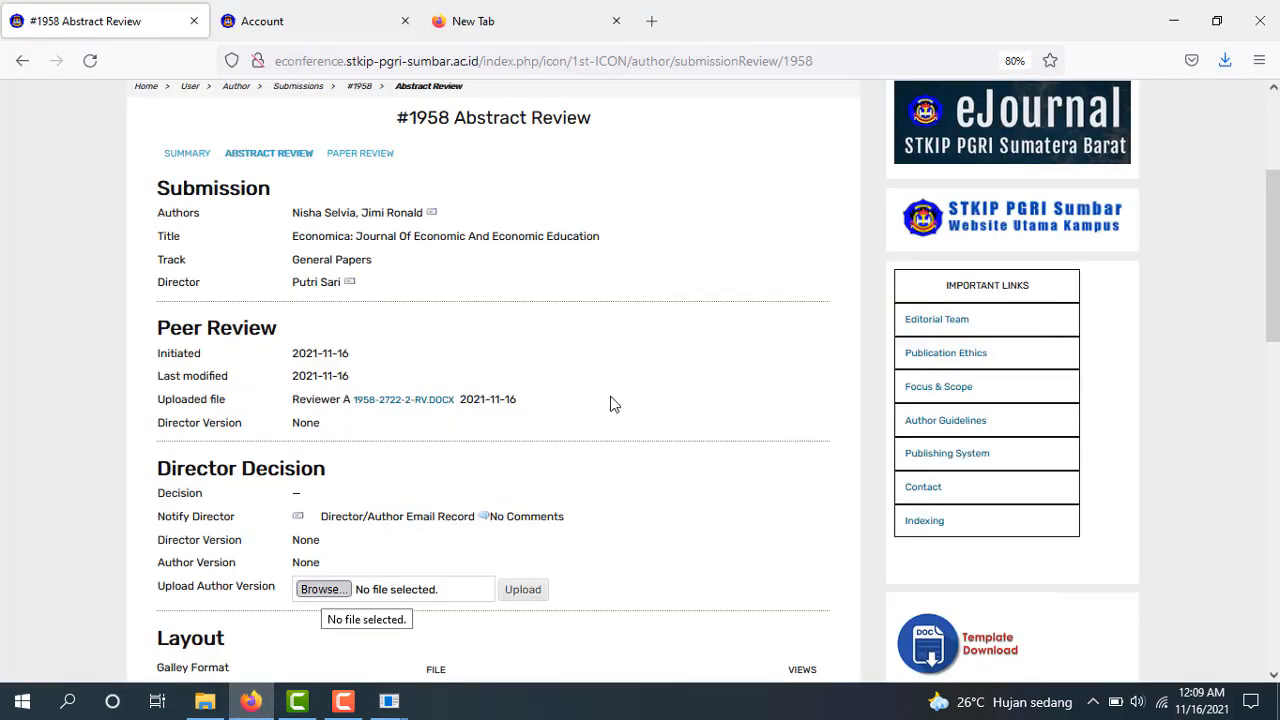
Upload 'Weni Abstrak' as the author version under Director Decision
{"action": "left_click", "coordinate": [322, 589]}
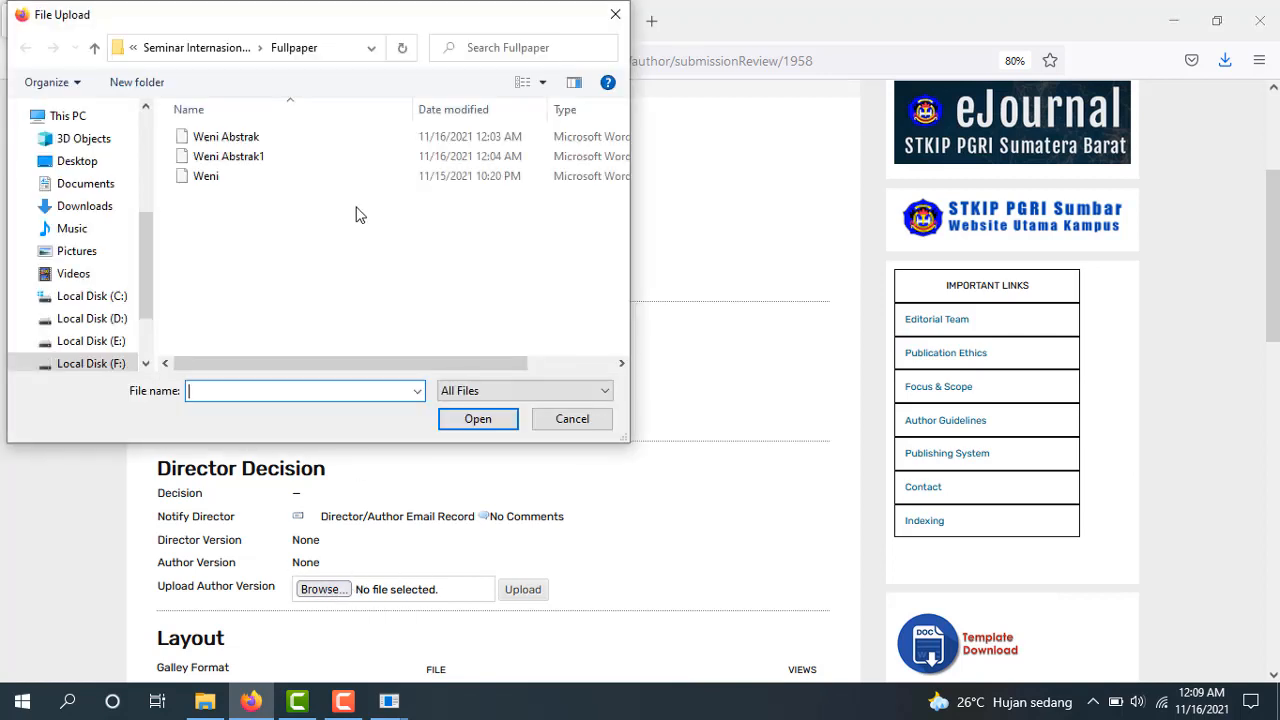
{"action": "left_click", "coordinate": [283, 137]}
{"action": "left_click", "coordinate": [480, 418]}
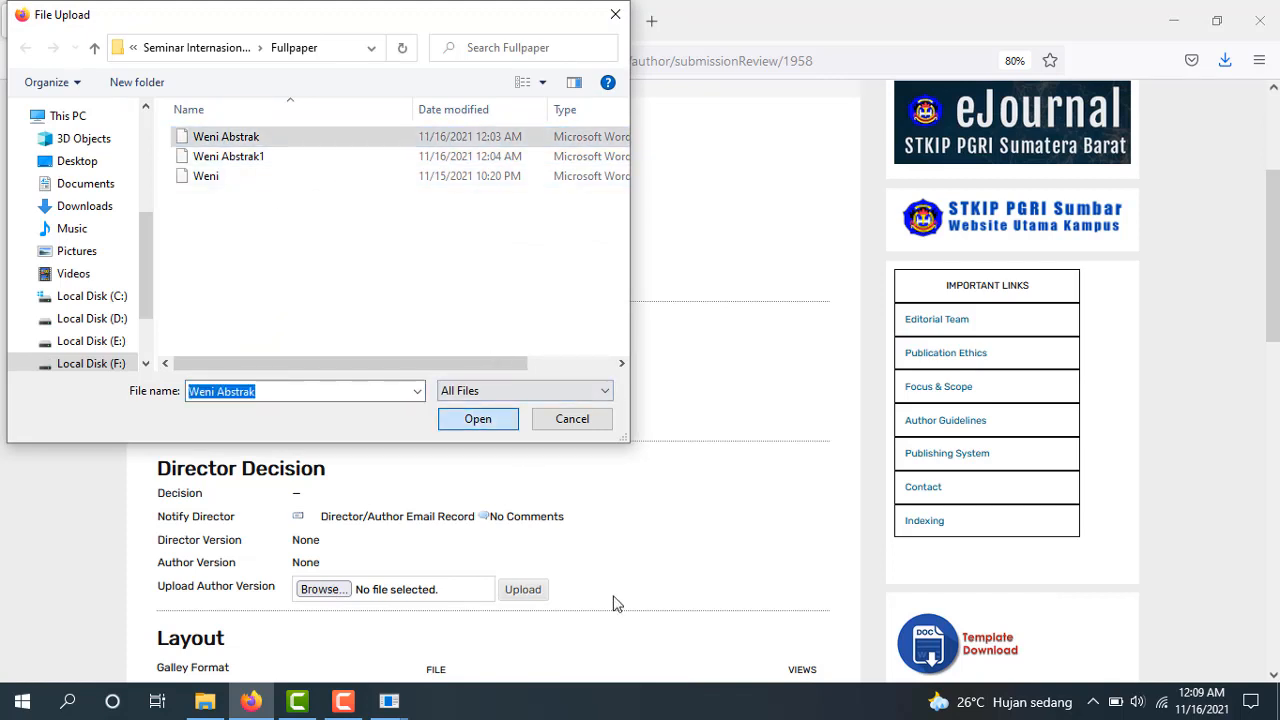
{"action": "left_click", "coordinate": [528, 591]}
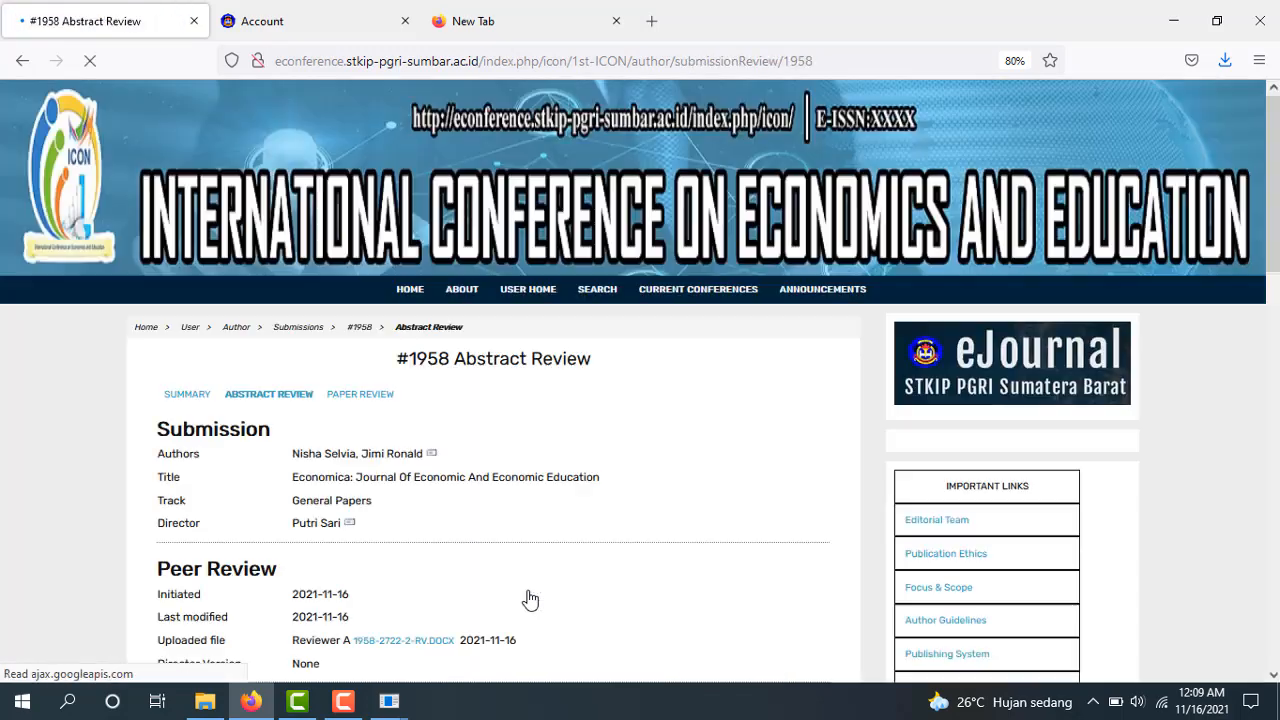
Return to the ICON conference home page
{"action": "scroll", "coordinate": [580, 371], "scroll_direction": "down", "scroll_amount": 5}
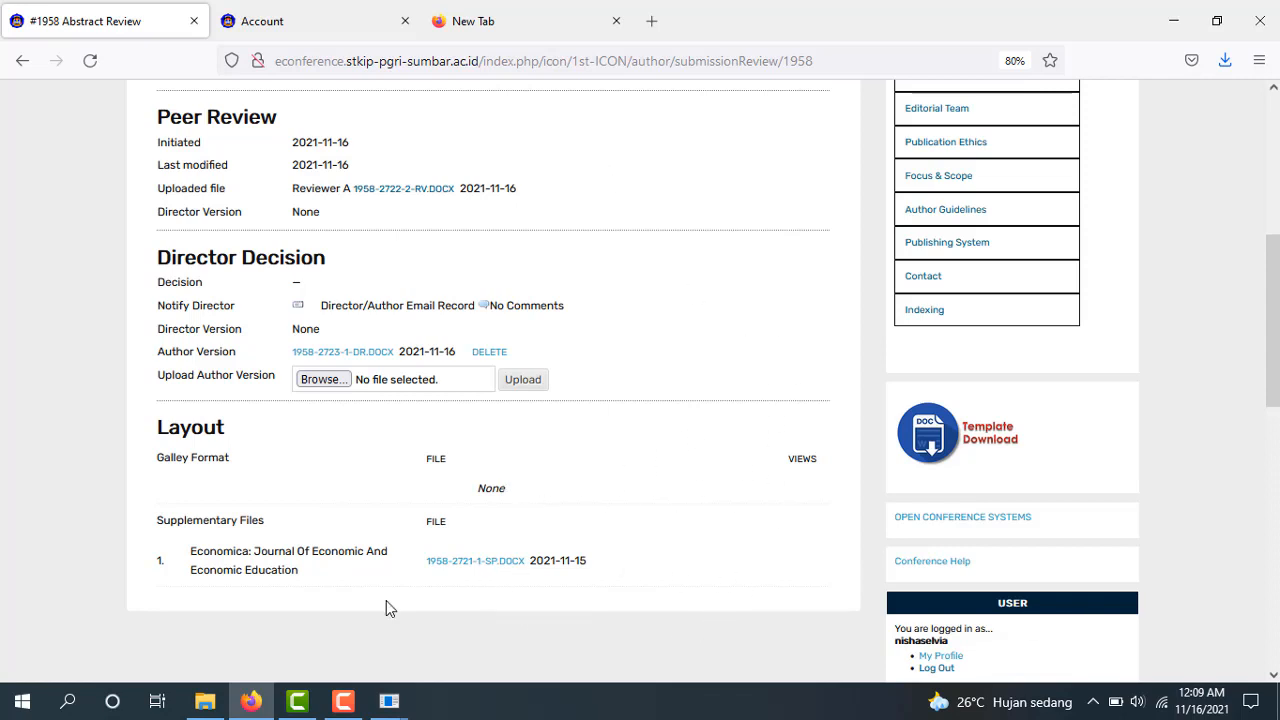
{"action": "left_click", "coordinate": [343, 705]}
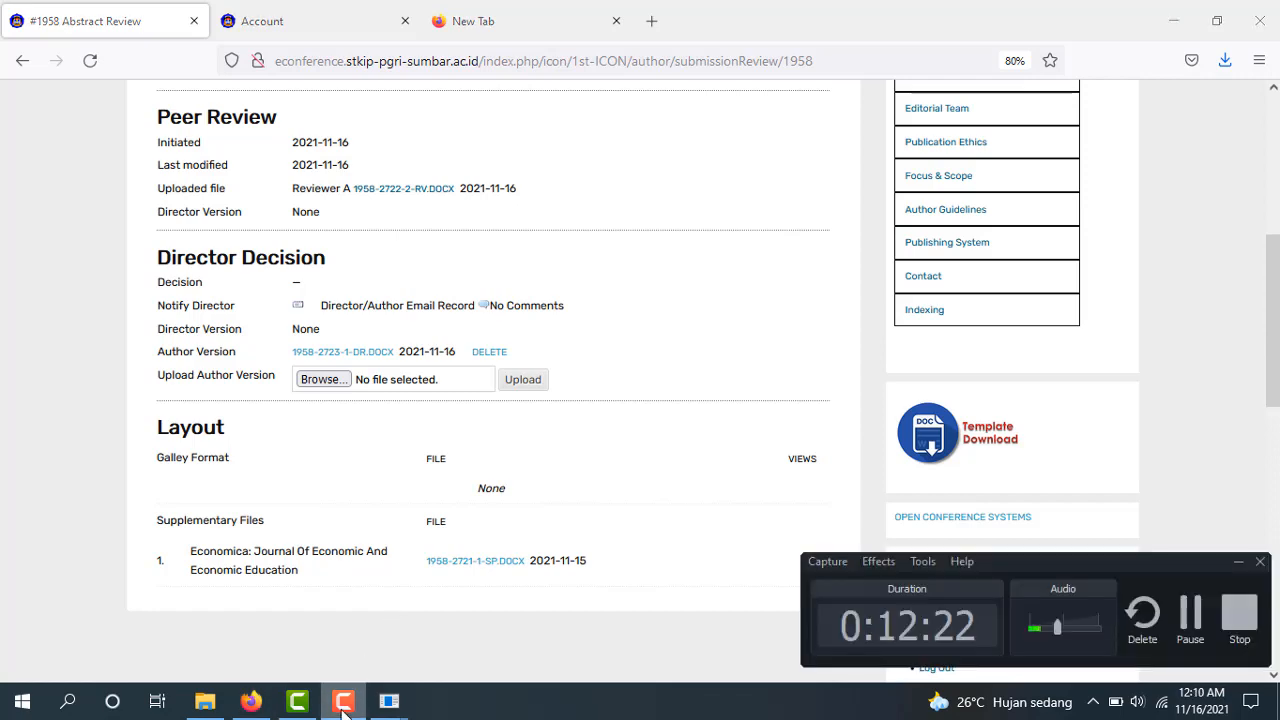
{"action": "left_click", "coordinate": [1190, 625]}
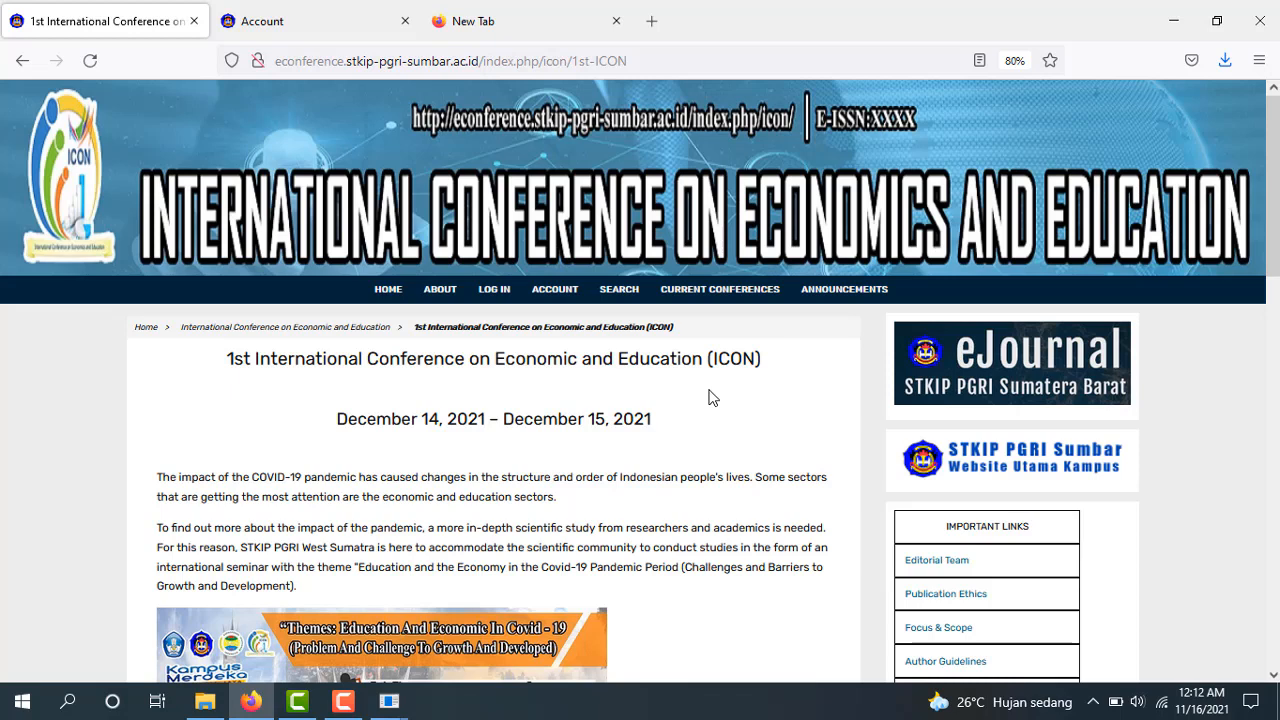
Sign in with the saved author login and open the one active submission, paper 1958
{"action": "left_click", "coordinate": [498, 292]}
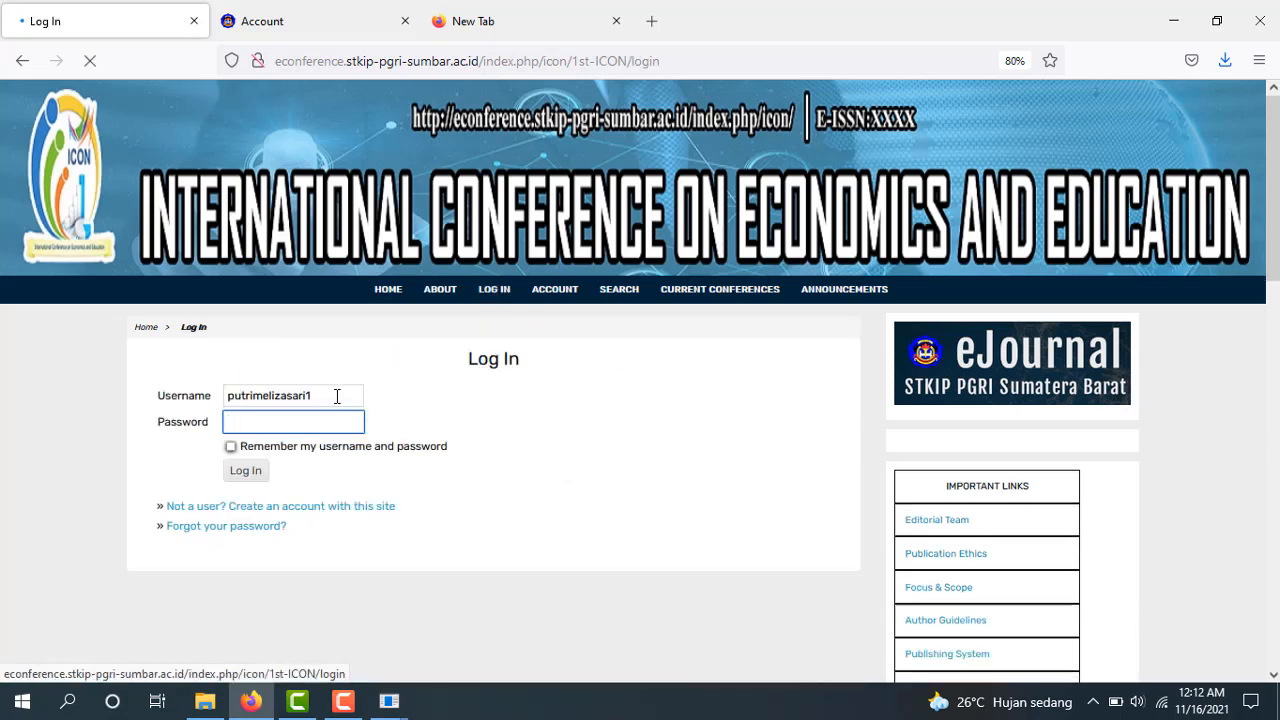
{"action": "left_click", "coordinate": [340, 393]}
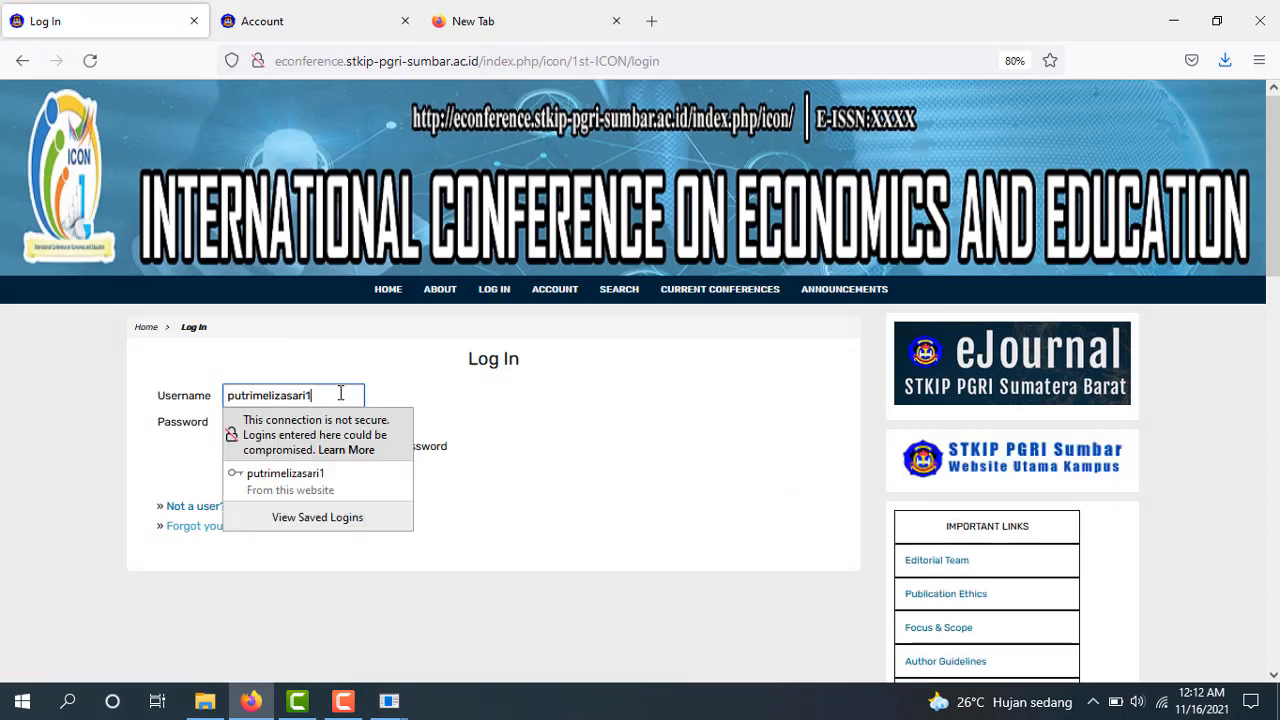
{"action": "double_click", "coordinate": [340, 393]}
{"action": "type", "text": "nis"}
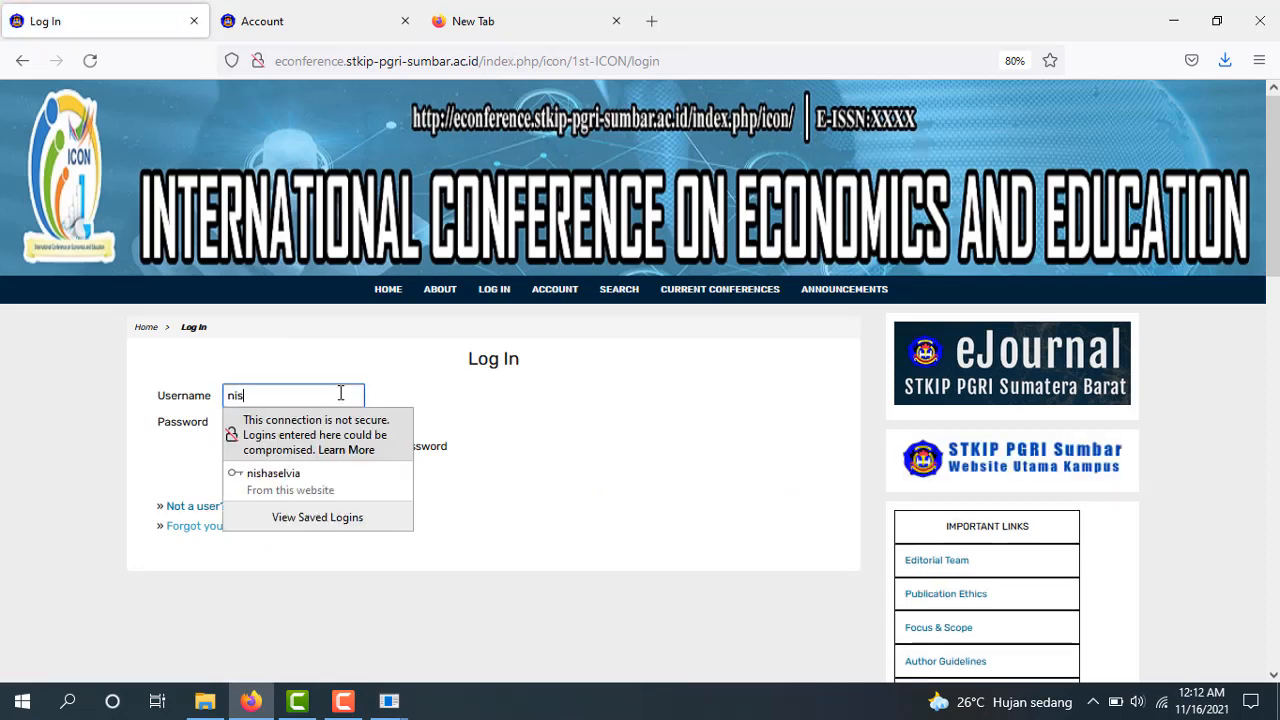
{"action": "left_click", "coordinate": [275, 476]}
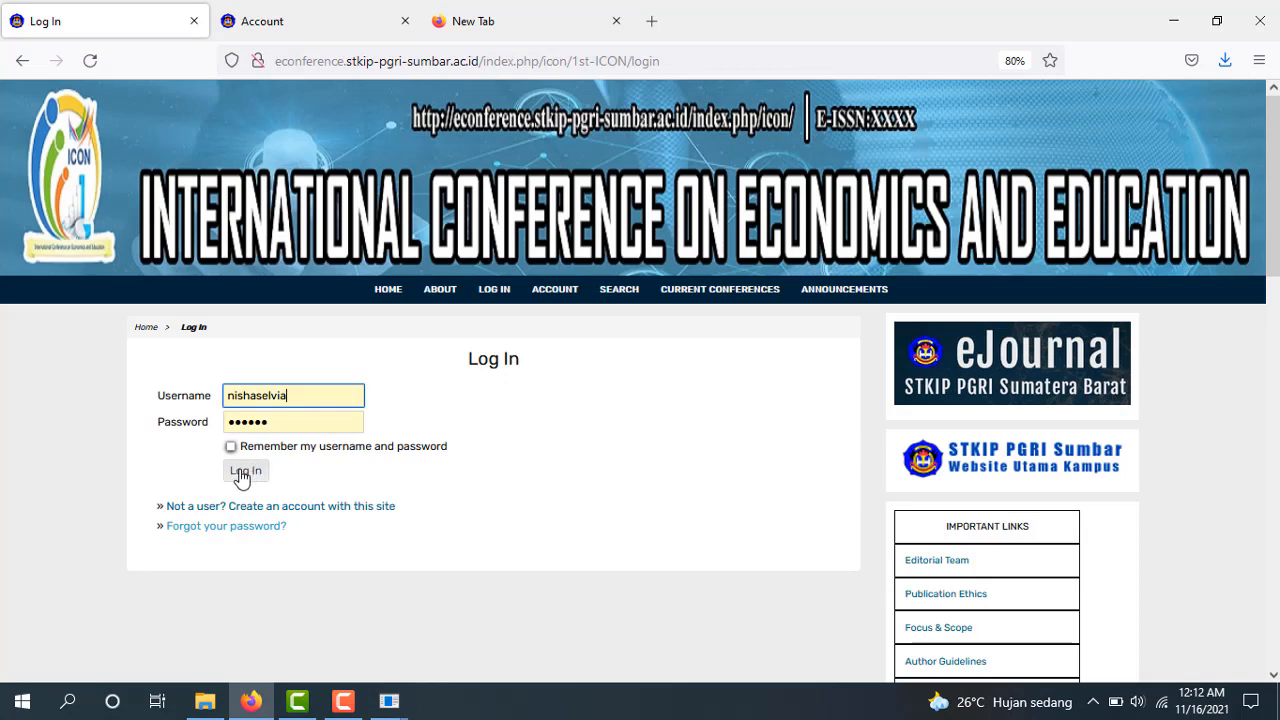
{"action": "left_click", "coordinate": [243, 474]}
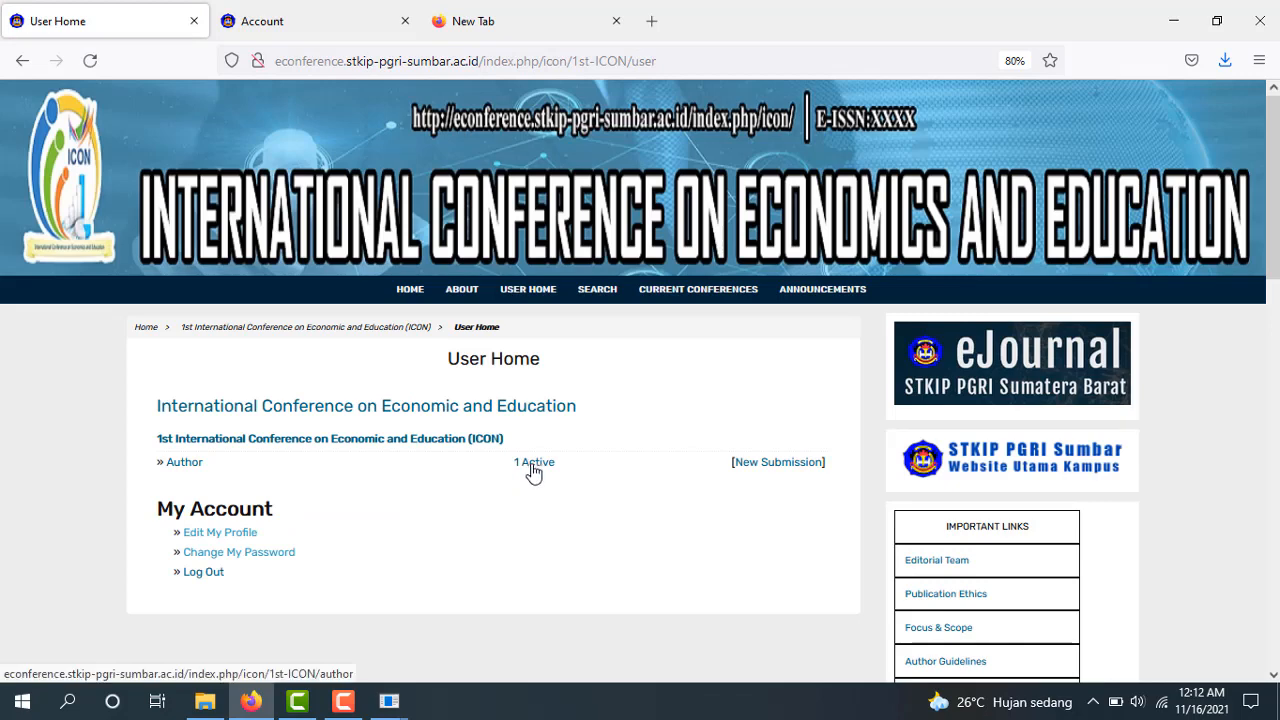
{"action": "left_click", "coordinate": [533, 464]}
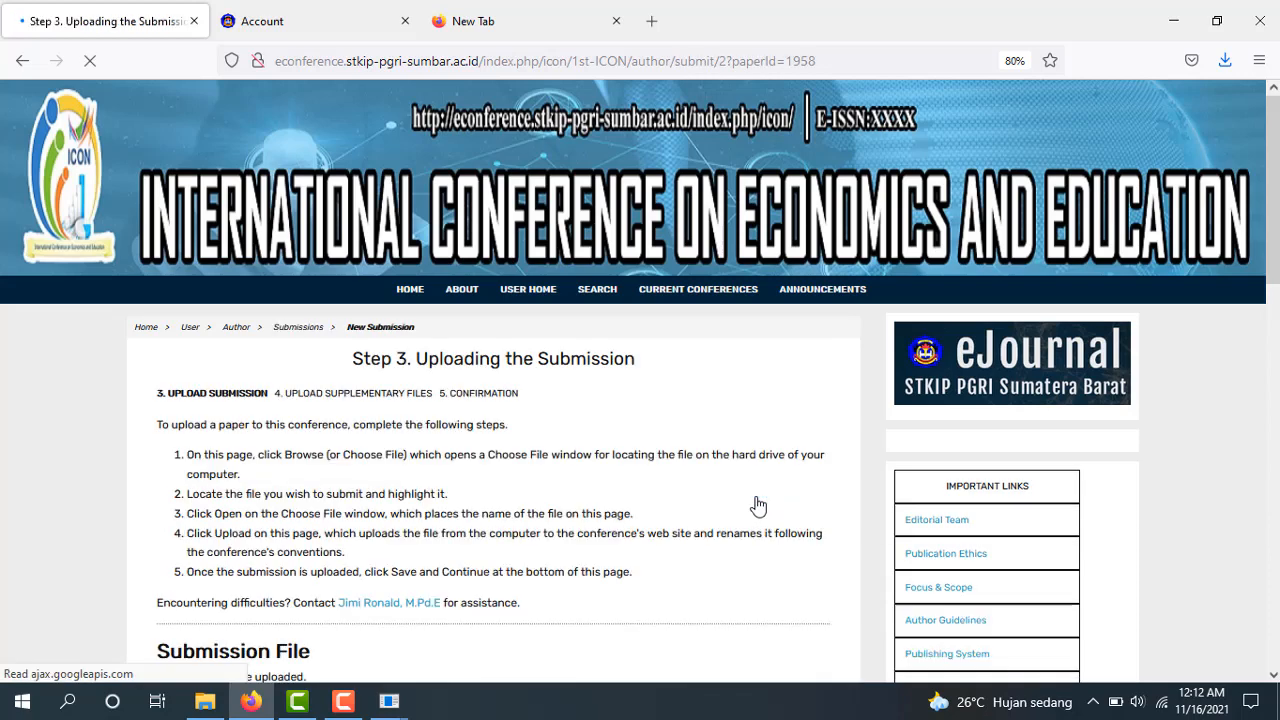
Upload Weni.docx as the submission file, stored as 1958-2724-1-SM.docx (70KB)
{"action": "scroll", "coordinate": [1258, 258], "scroll_direction": "down", "scroll_amount": 4}
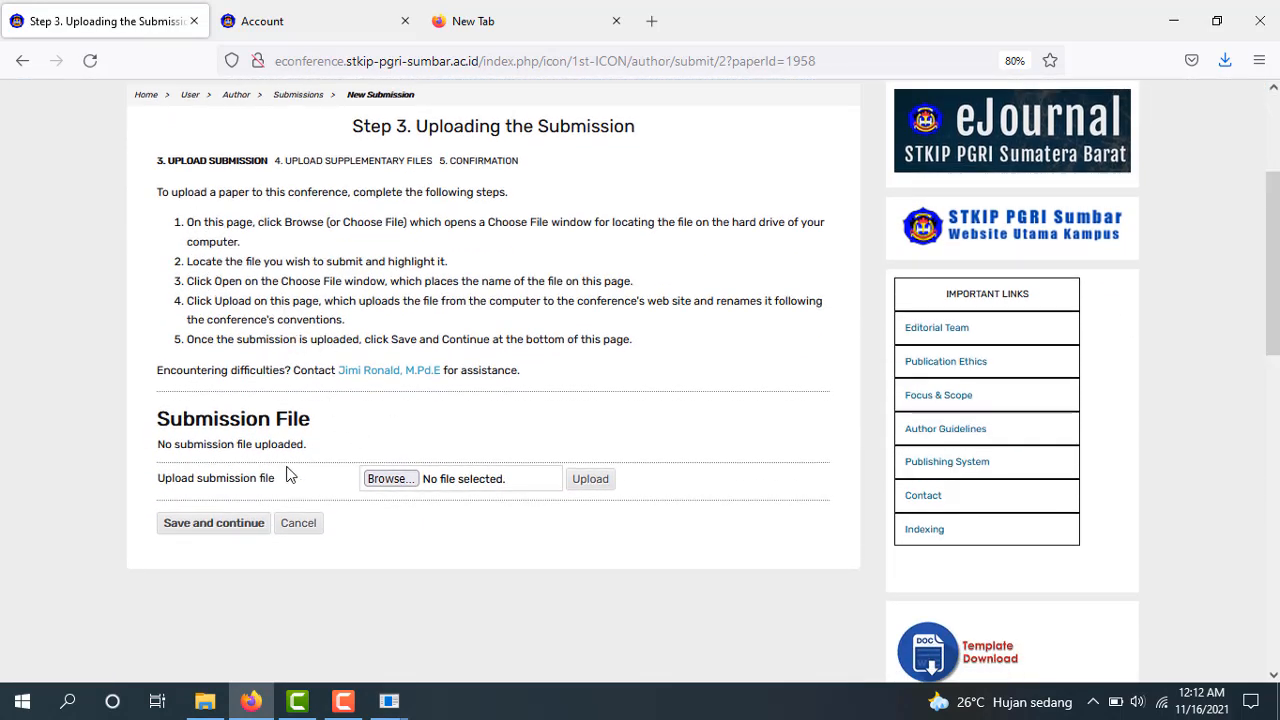
{"action": "left_click", "coordinate": [390, 479]}
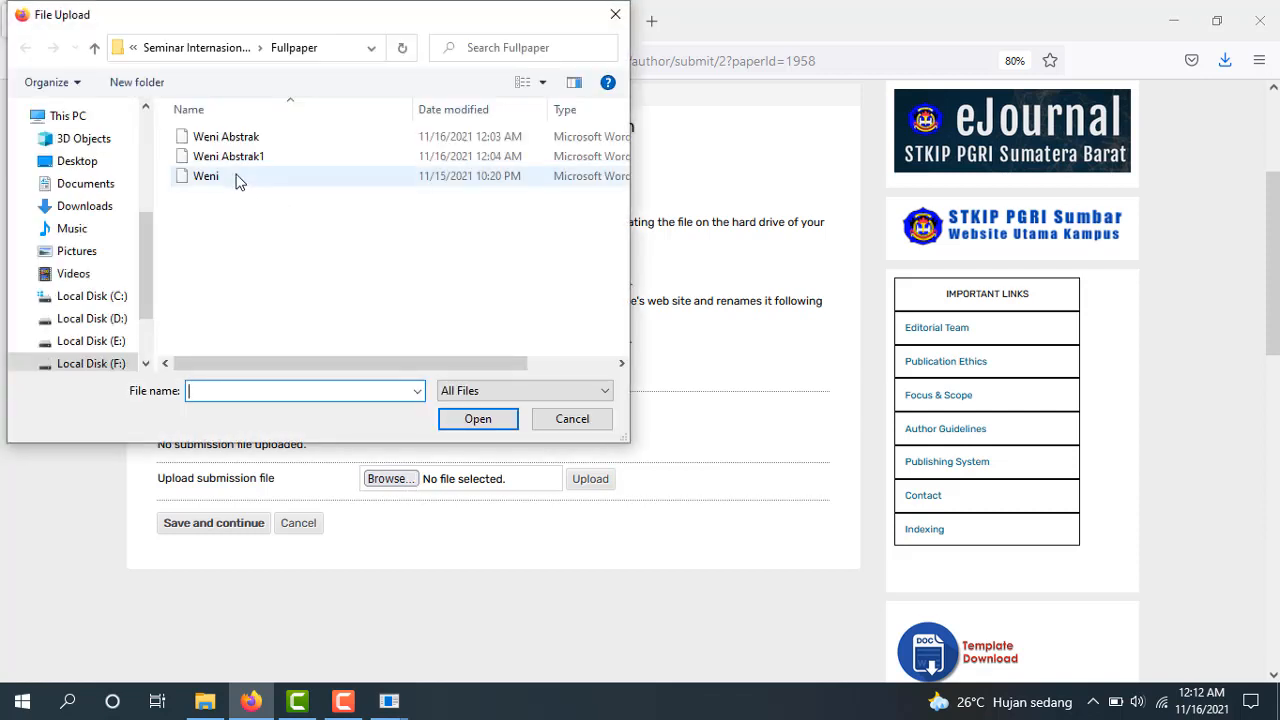
{"action": "left_click", "coordinate": [237, 180]}
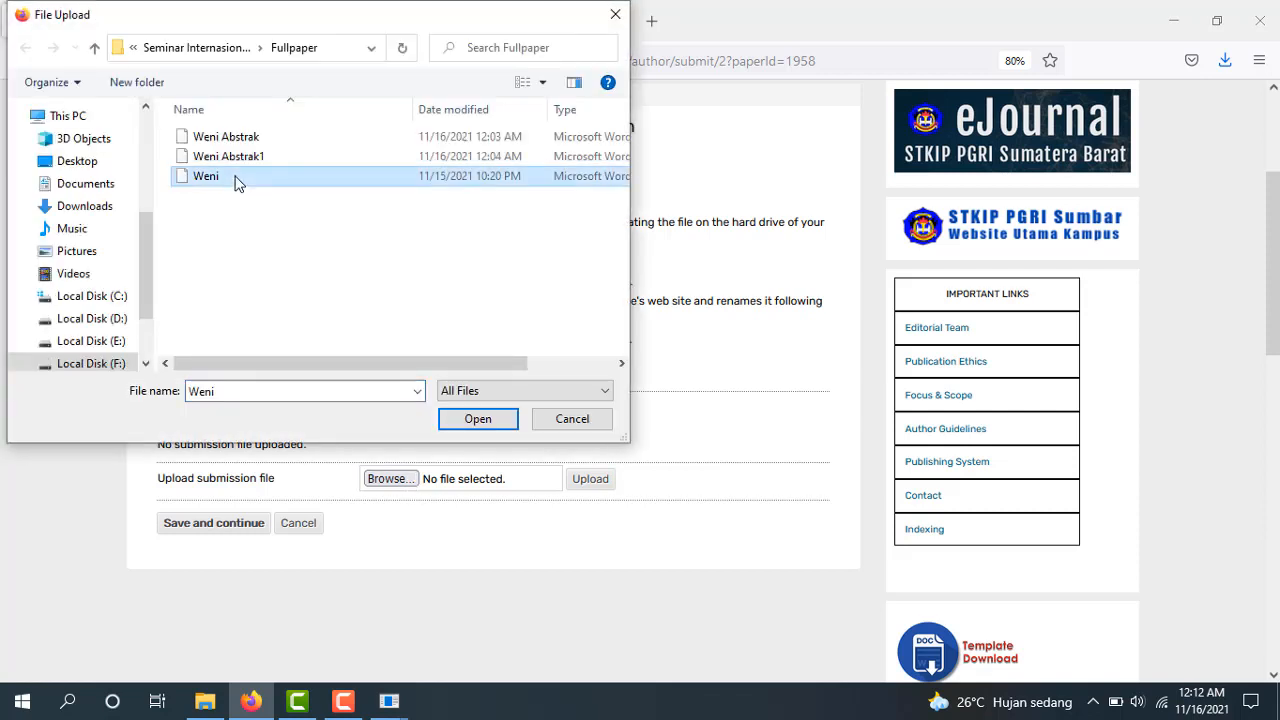
{"action": "left_click", "coordinate": [488, 425]}
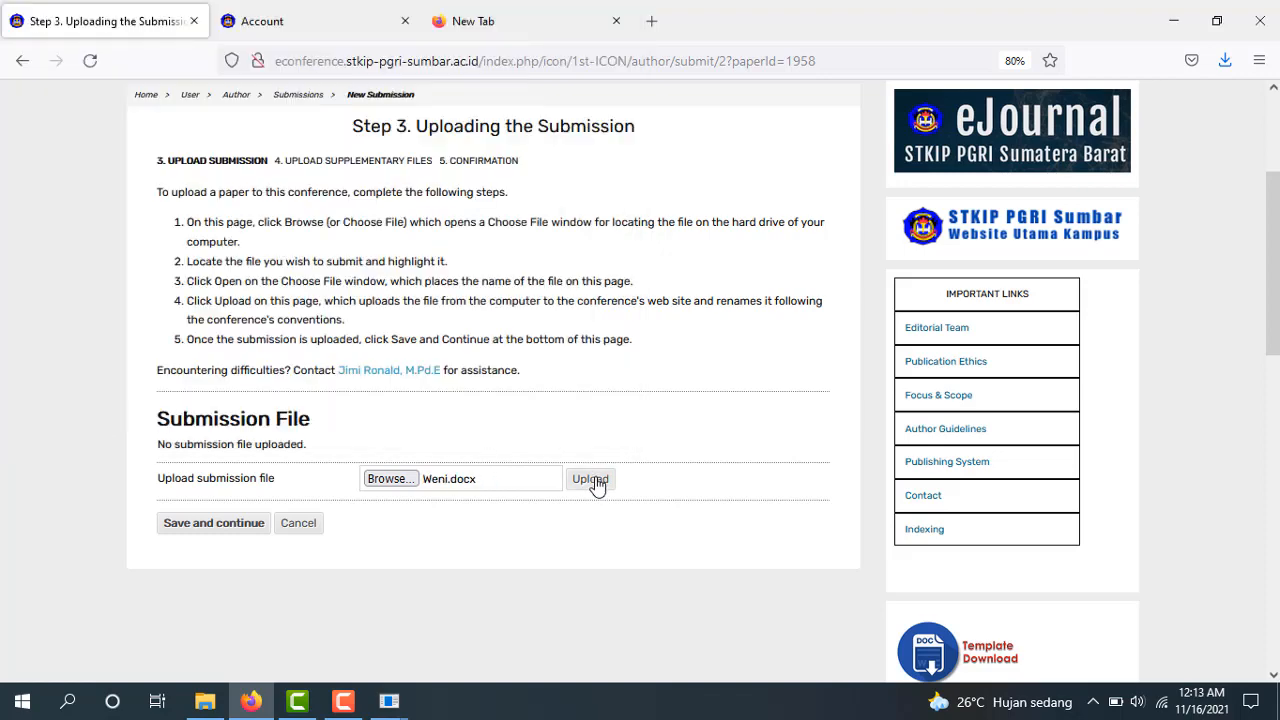
{"action": "left_click", "coordinate": [594, 484]}
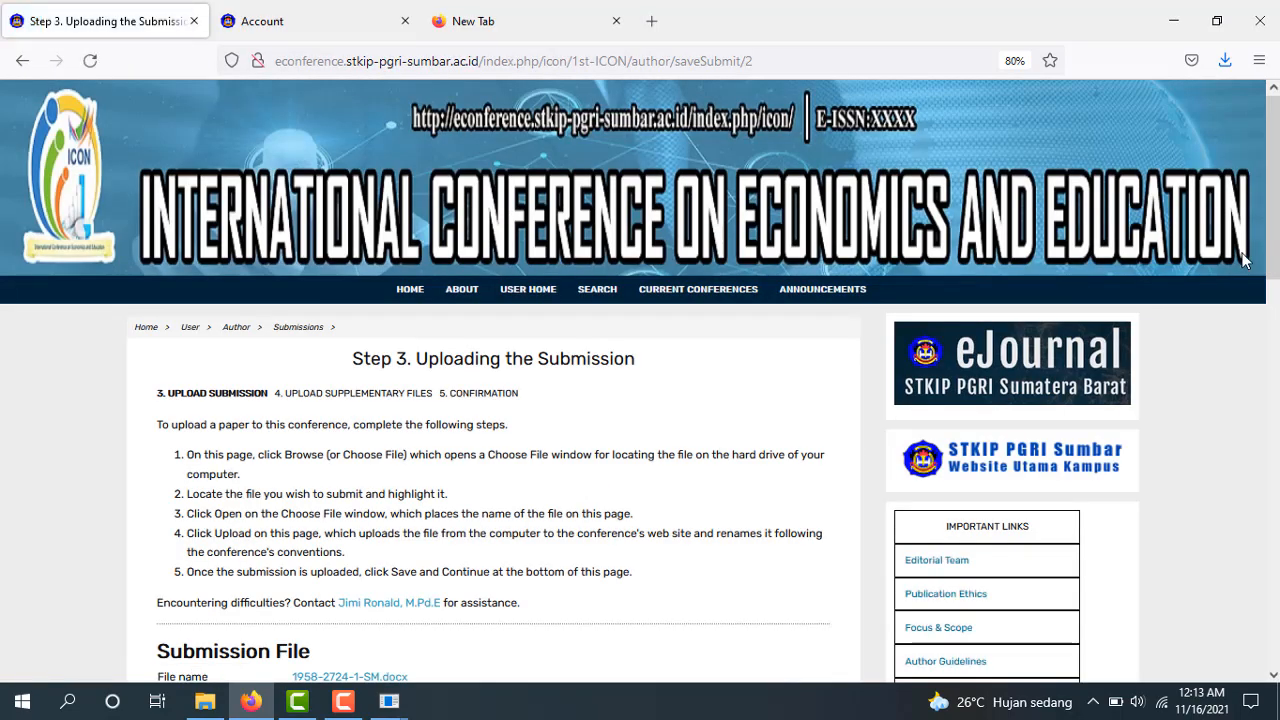
{"action": "scroll", "coordinate": [526, 389], "scroll_direction": "down", "scroll_amount": 4}
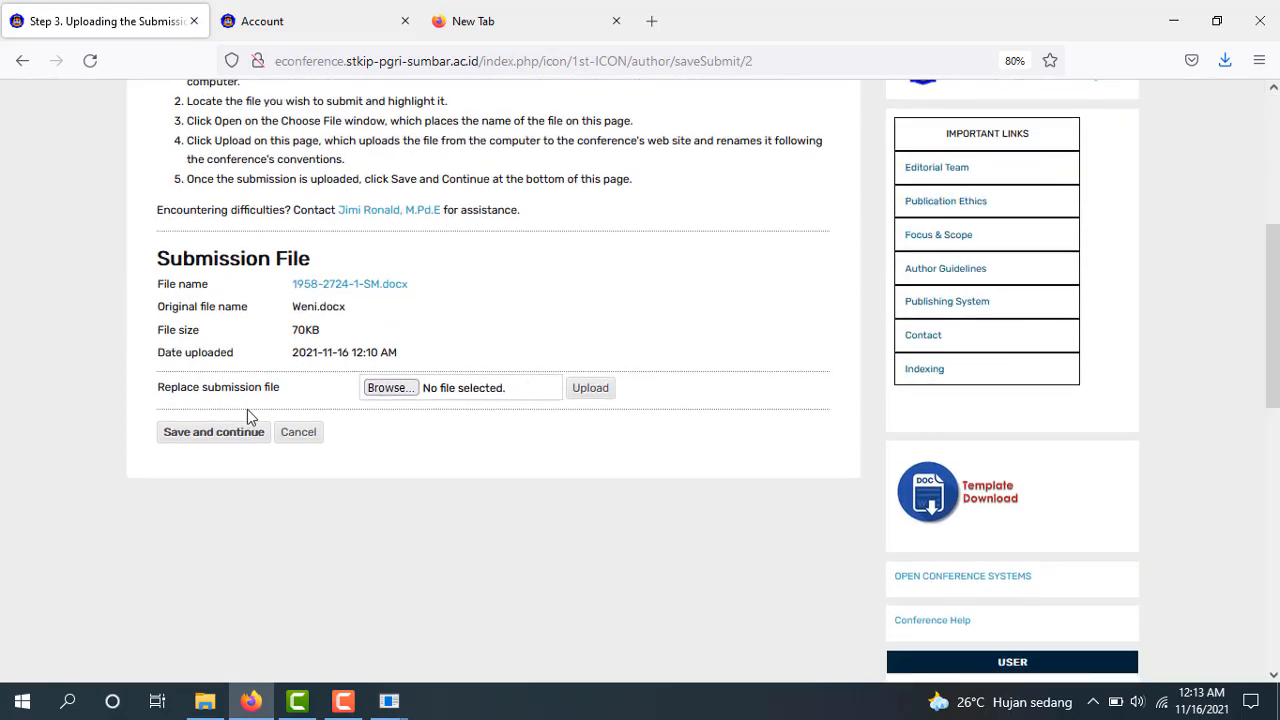
Save and continue past Steps 3 and 4, then finish the submission on Step 5
{"action": "left_click", "coordinate": [230, 444]}
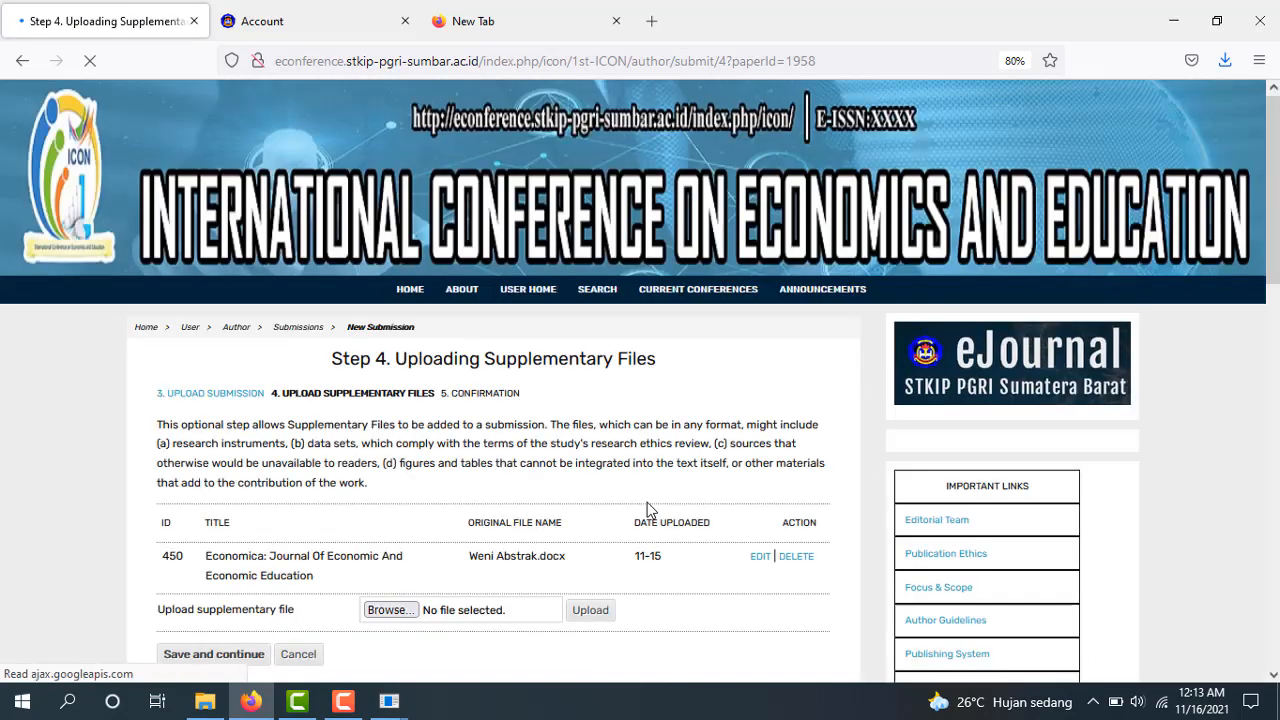
{"action": "scroll", "coordinate": [1143, 366], "scroll_direction": "down", "scroll_amount": 3}
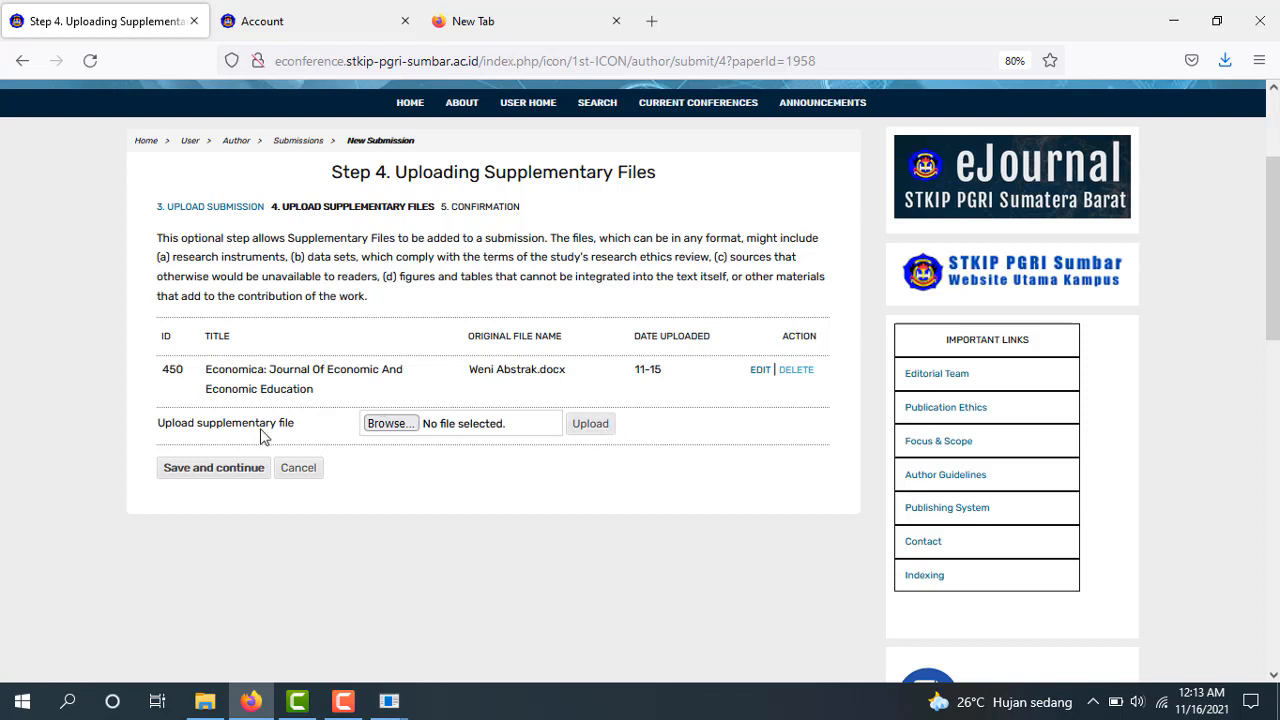
{"action": "left_click", "coordinate": [231, 477]}
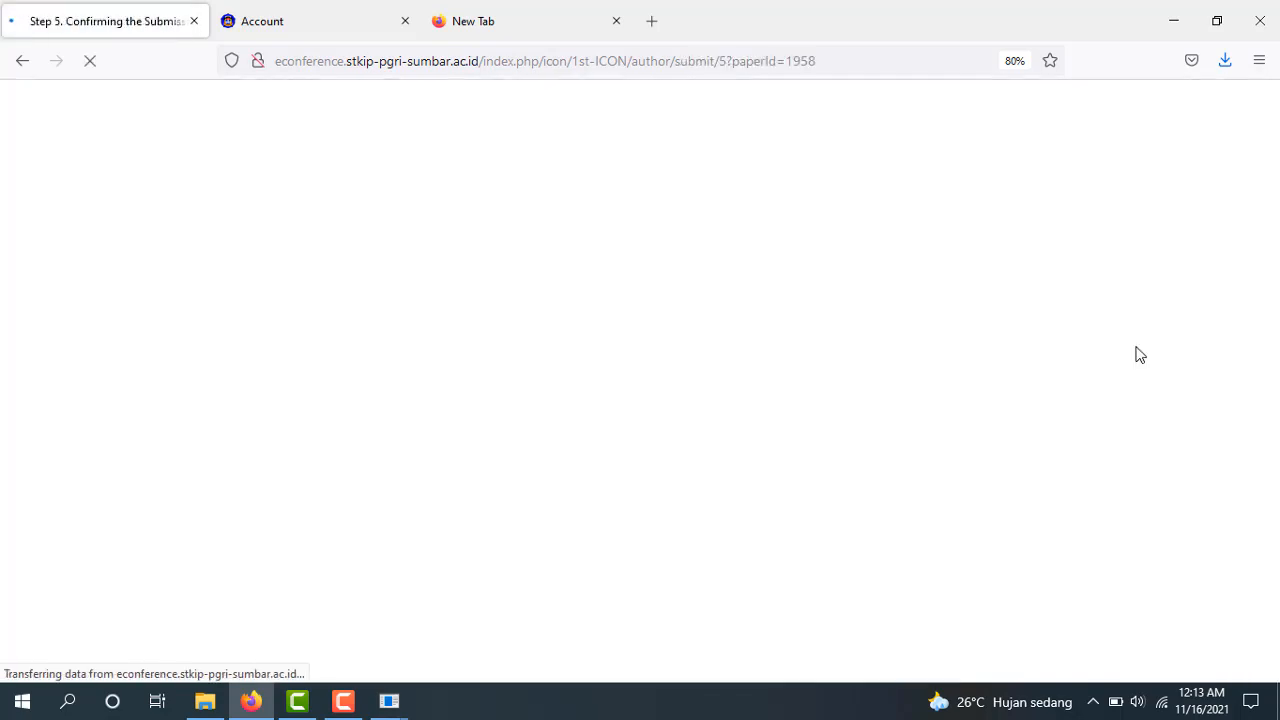
{"action": "scroll", "coordinate": [640, 380], "scroll_direction": "down", "scroll_amount": 3}
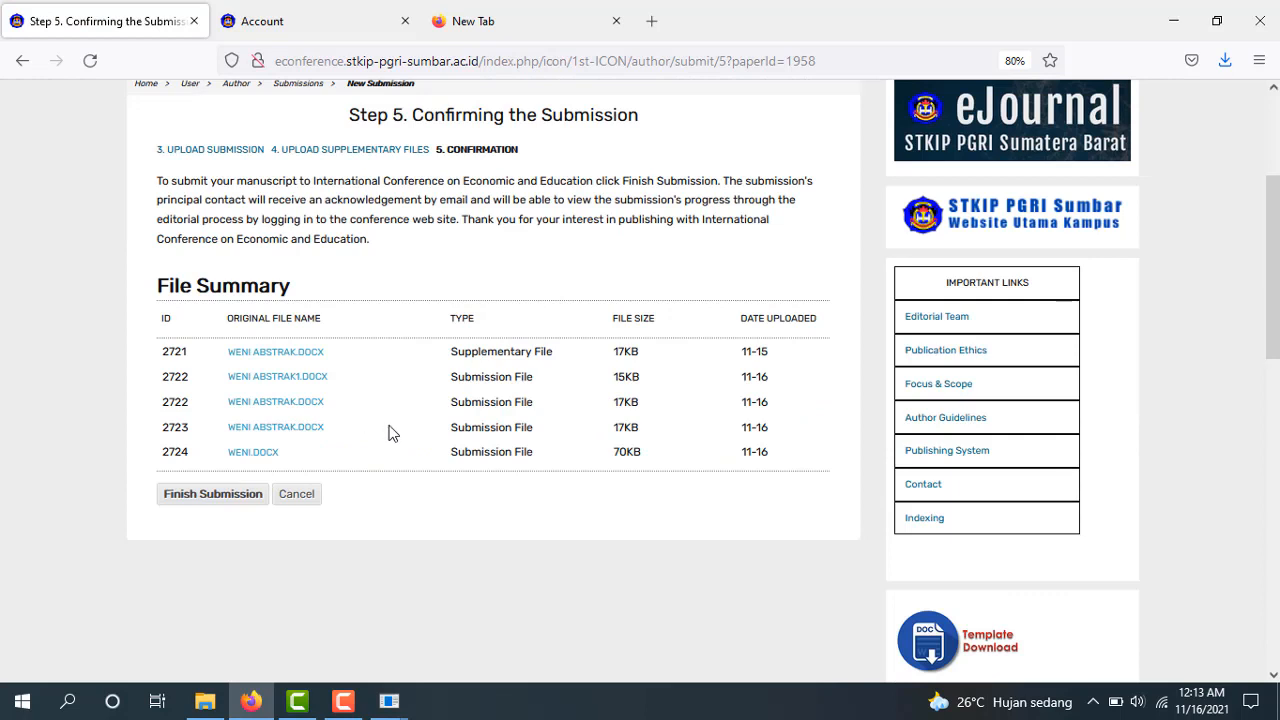
{"action": "left_click", "coordinate": [212, 494]}
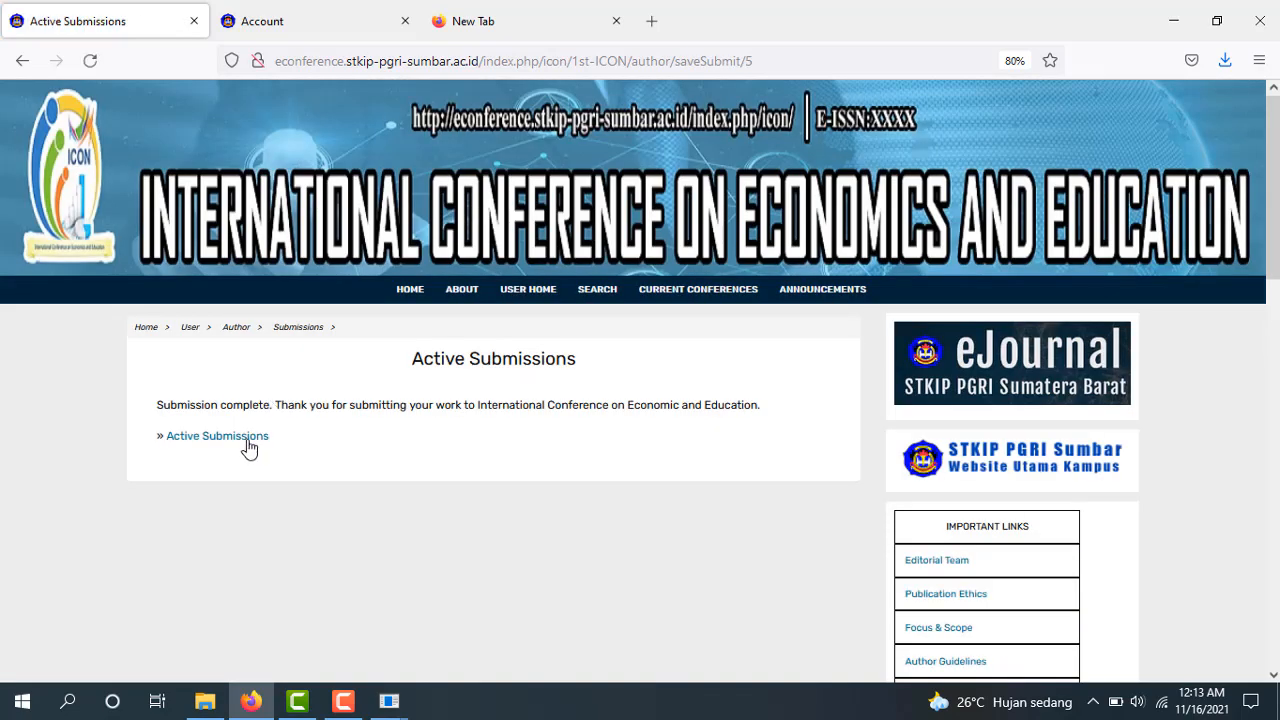
Check that paper 1958 shows Paper In Review, then log out of the author account
{"action": "left_click", "coordinate": [249, 443]}
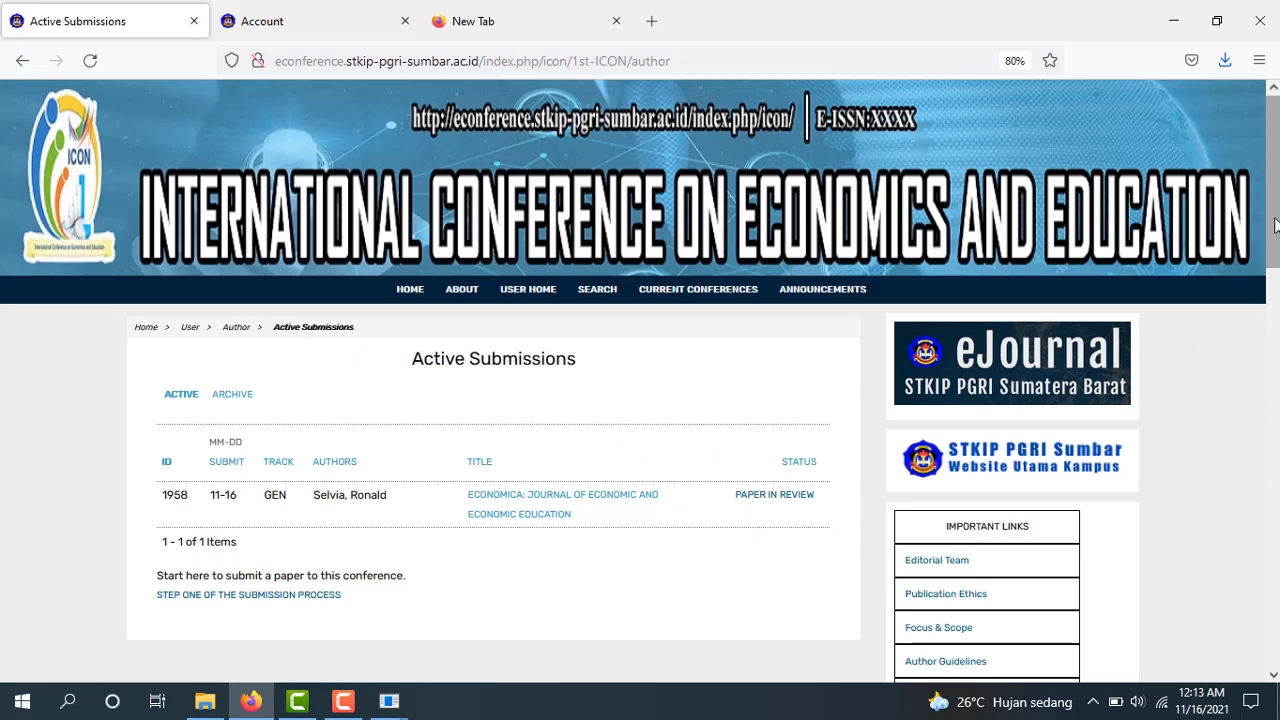
{"action": "left_click_drag", "start_coordinate": [1273, 226], "coordinate": [1276, 388]}
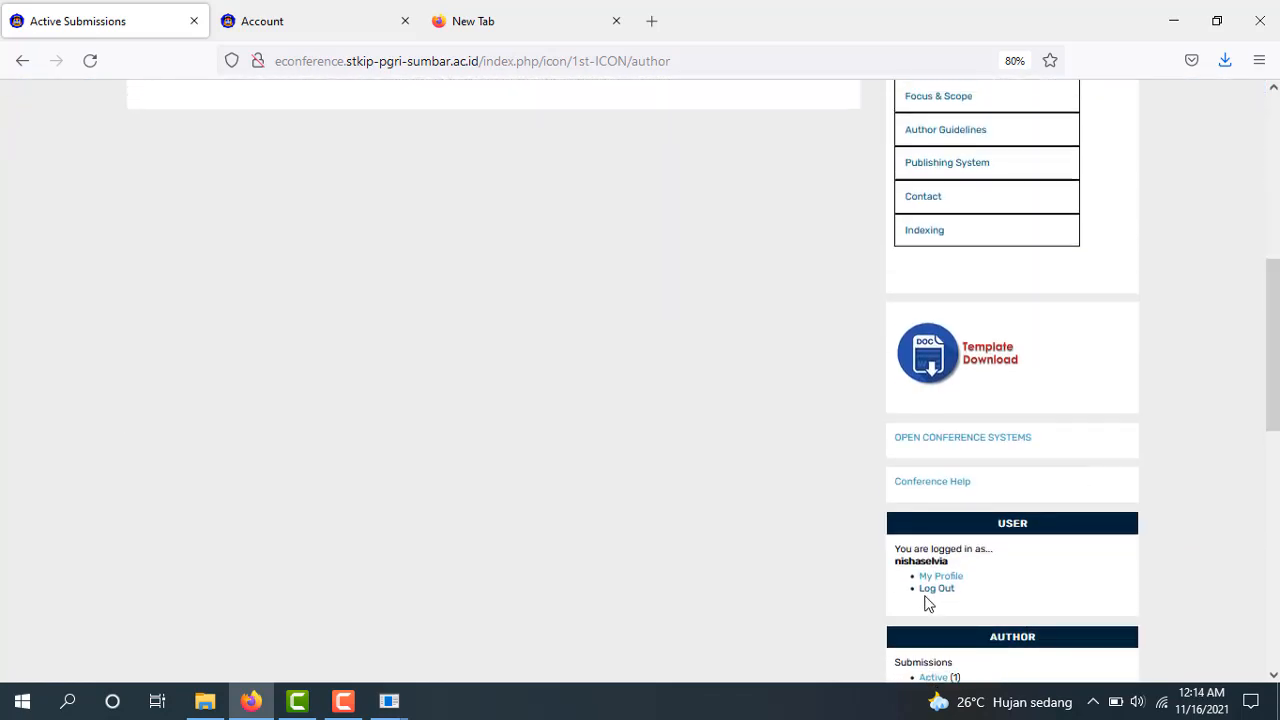
{"action": "left_click", "coordinate": [937, 591]}
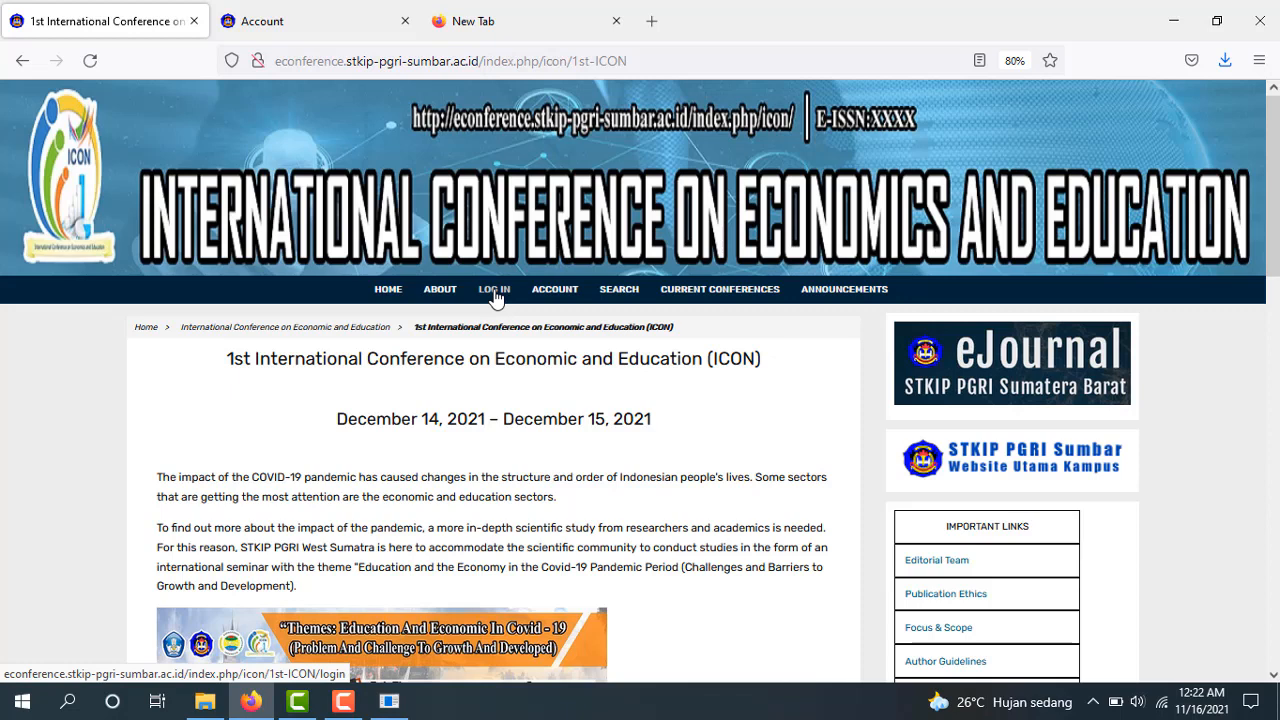
Sign back in with the saved author login to reach the #1958 Paper Review page
{"action": "left_click", "coordinate": [494, 290]}
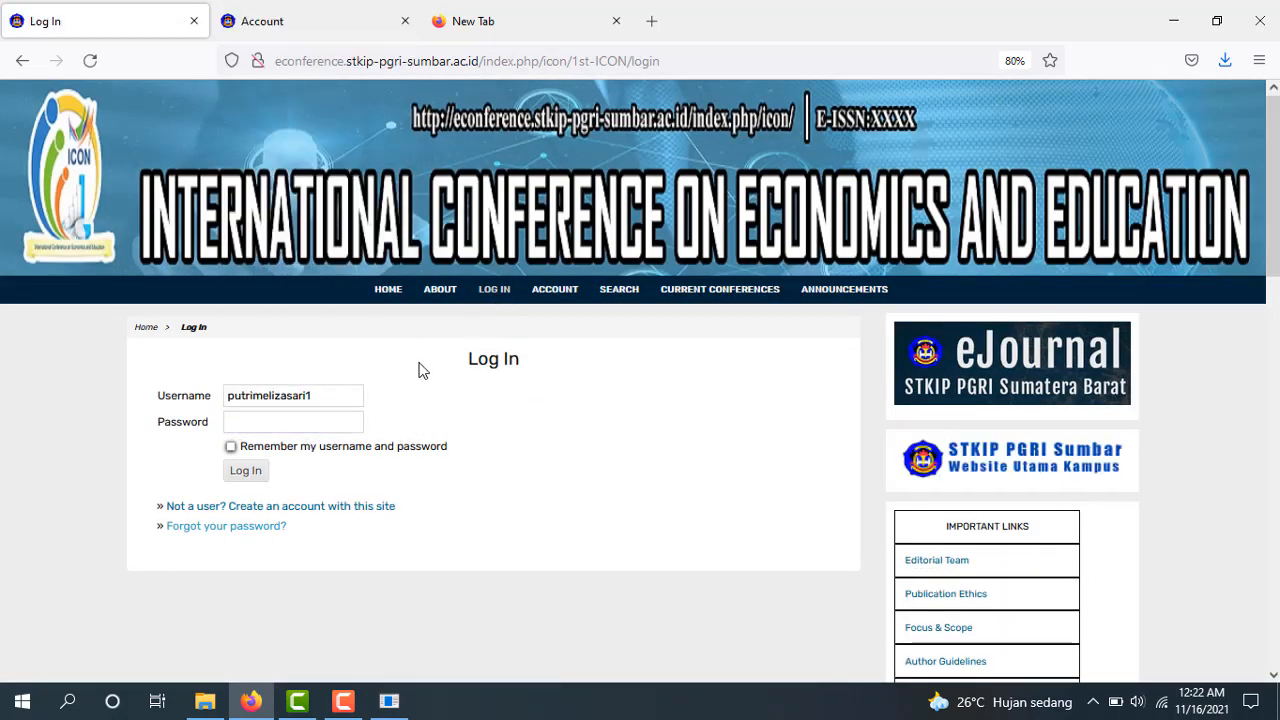
{"action": "left_click", "coordinate": [340, 404]}
{"action": "double_click", "coordinate": [340, 404]}
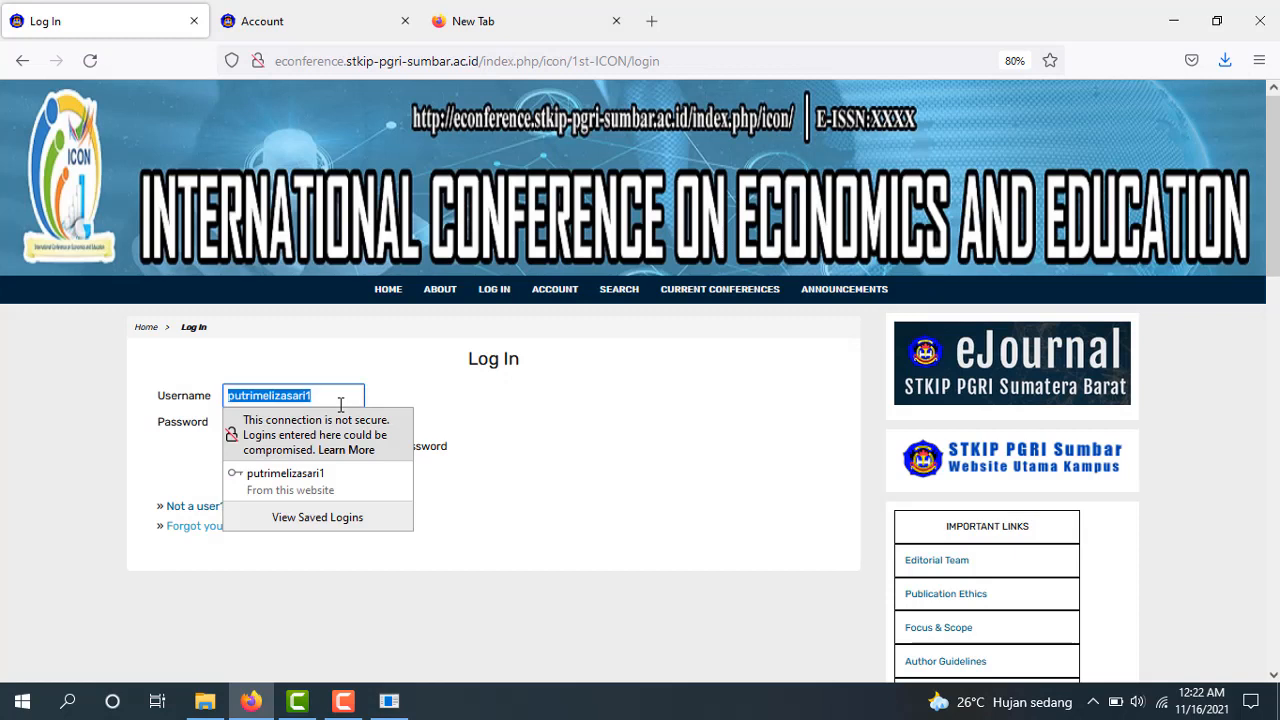
{"action": "type", "text": "nis"}
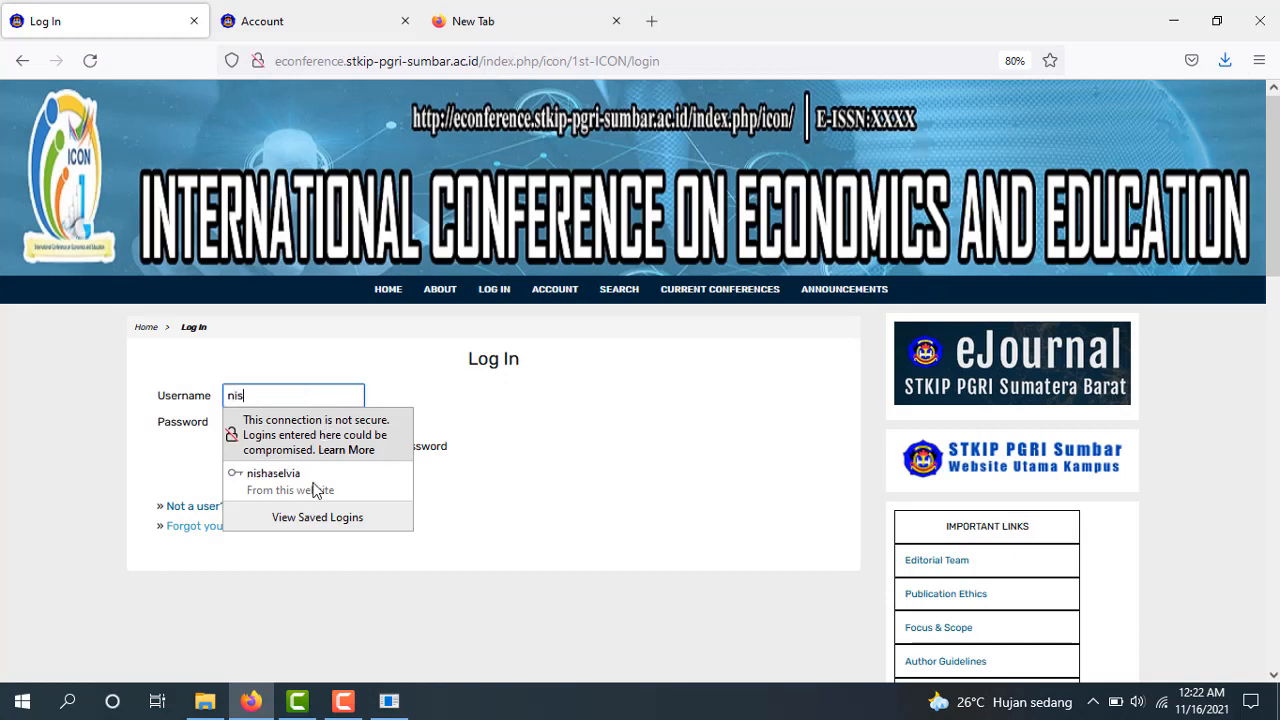
{"action": "left_click", "coordinate": [318, 484]}
{"action": "left_click", "coordinate": [258, 474]}
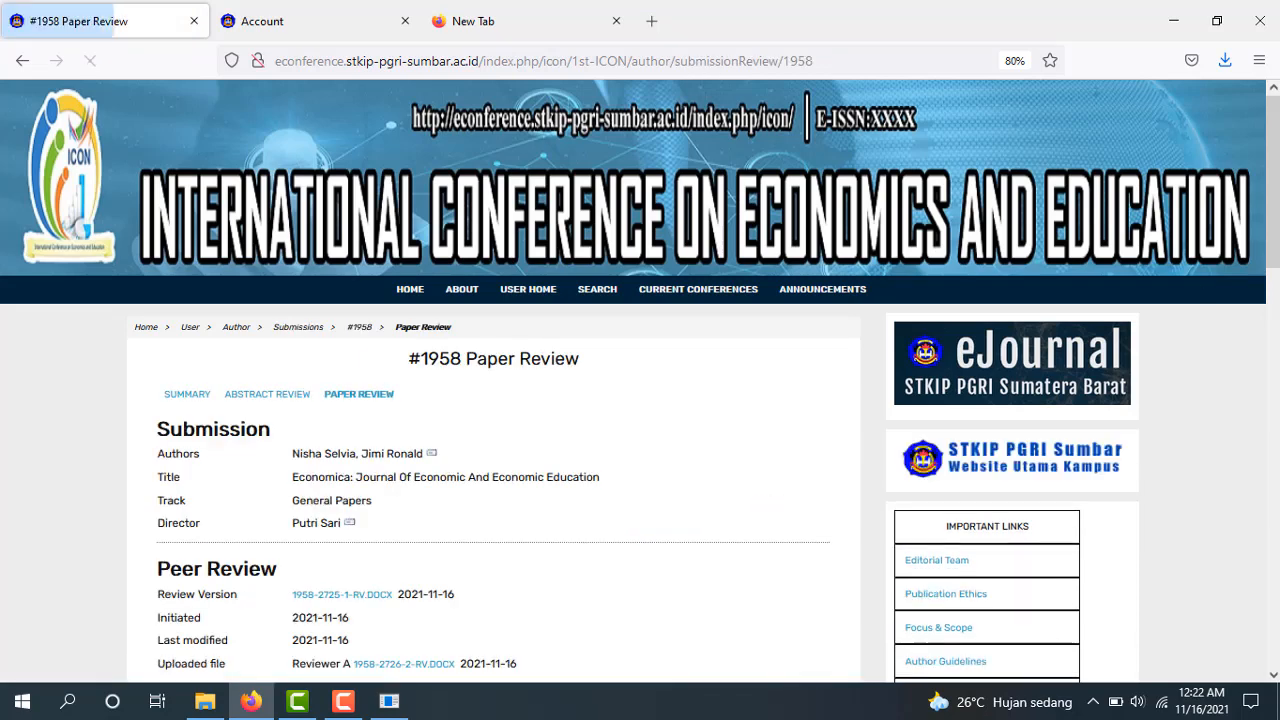
Open the director/author correspondence message and select its review-form link
{"action": "scroll", "coordinate": [640, 380], "scroll_direction": "down", "scroll_amount": 5}
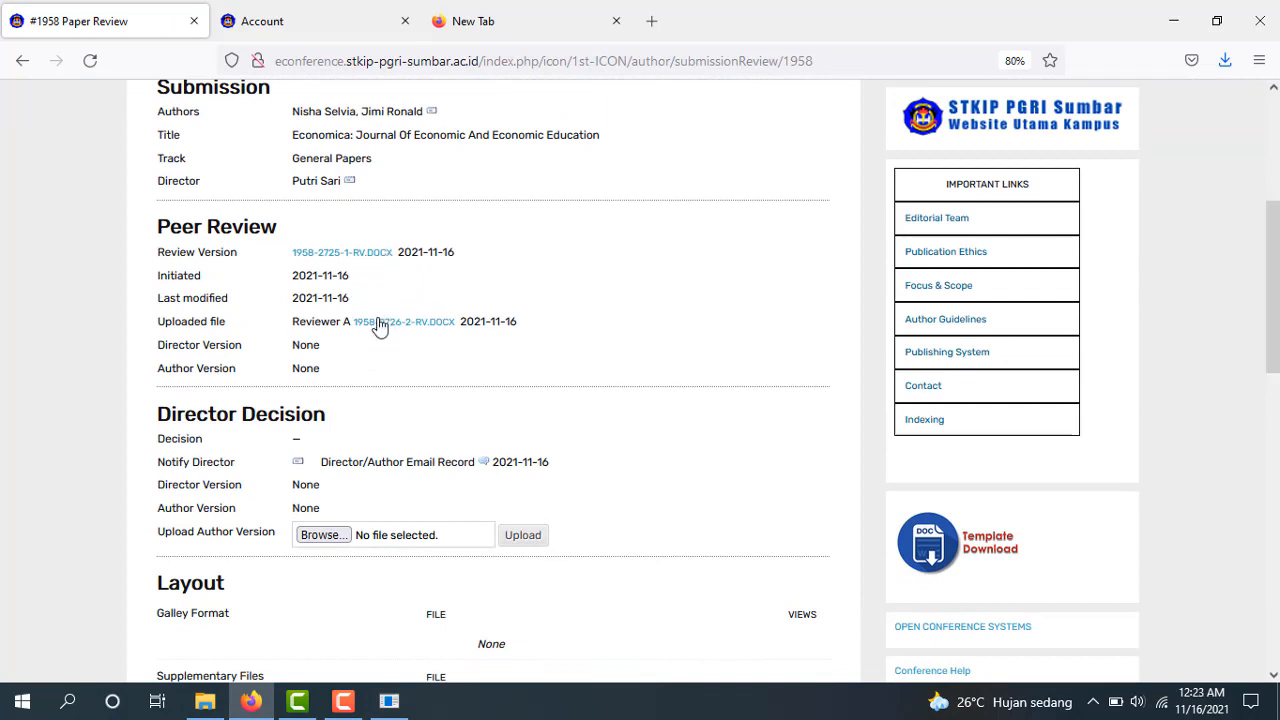
{"action": "left_click", "coordinate": [484, 463]}
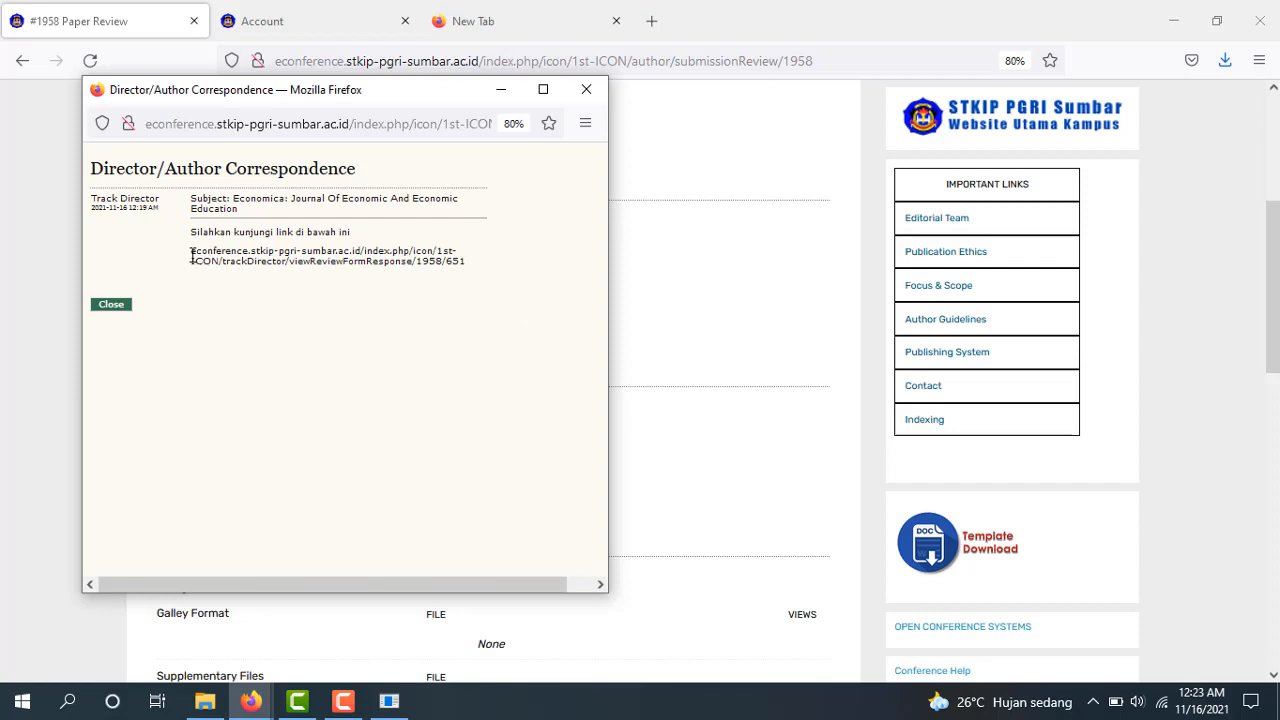
{"action": "left_click_drag", "start_coordinate": [192, 257], "coordinate": [473, 280]}
{"action": "key", "text": "ctrl+c"}
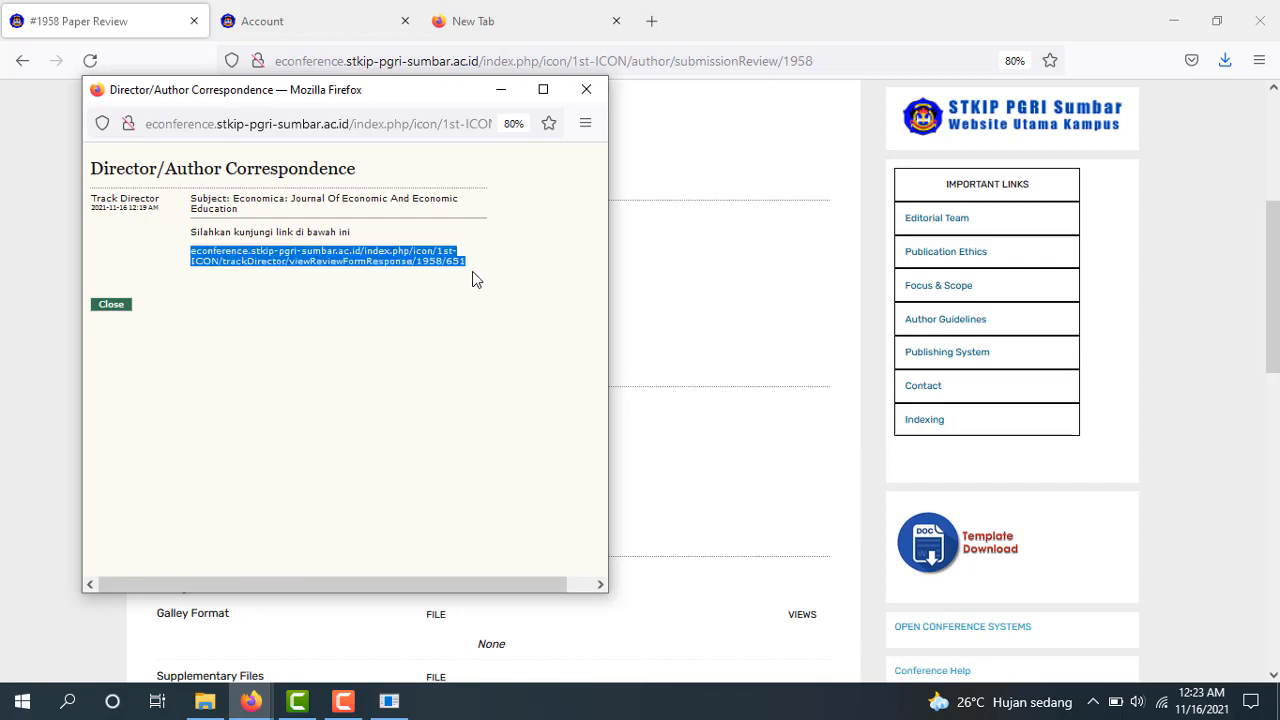
Try the review-form link in a new tab, which lands on User Home, then close that tab
{"action": "left_click", "coordinate": [706, 80]}
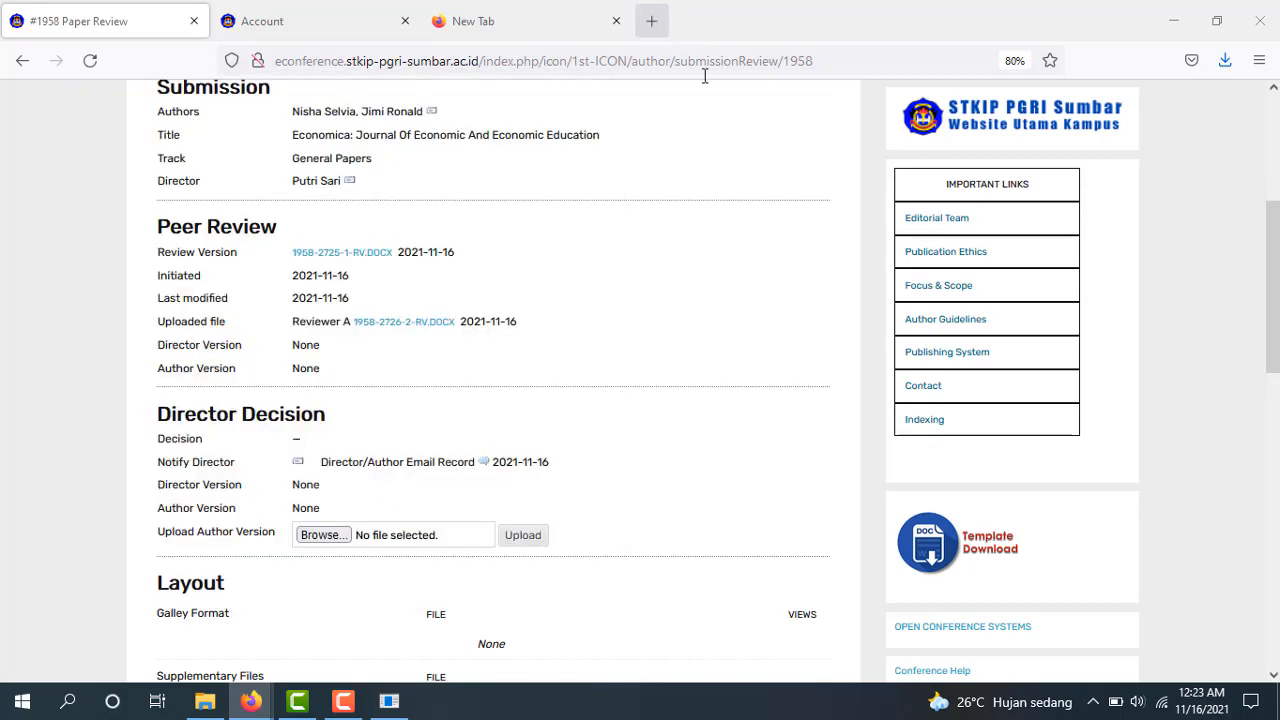
{"action": "key", "text": "ctrl+t"}
{"action": "key", "text": "ctrl+v"}
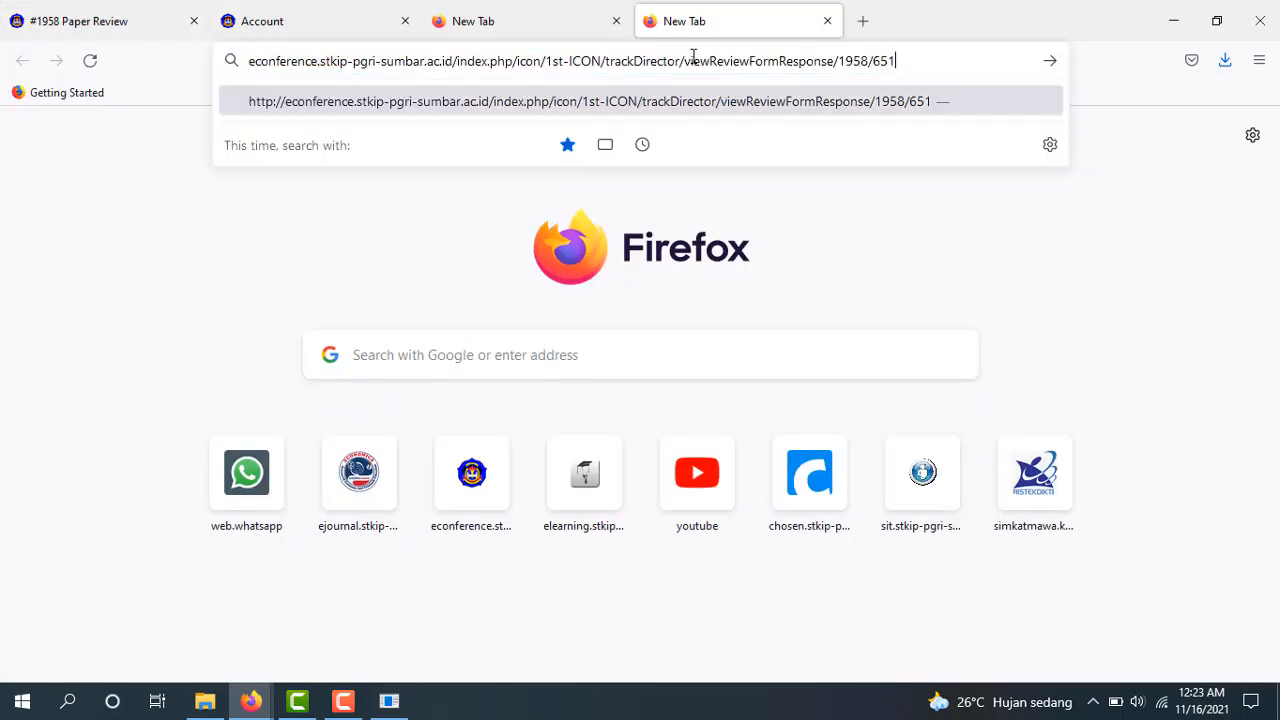
{"action": "key", "text": "Return"}
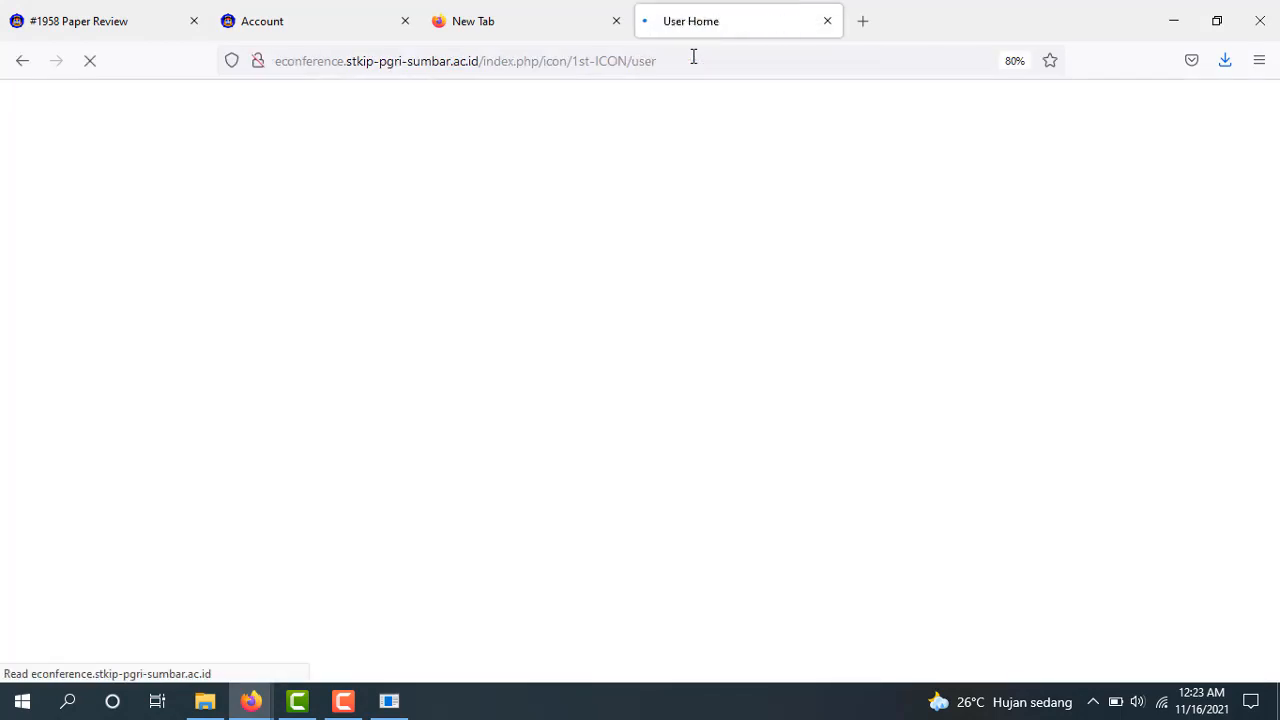
{"action": "key", "text": "ctrl+w"}
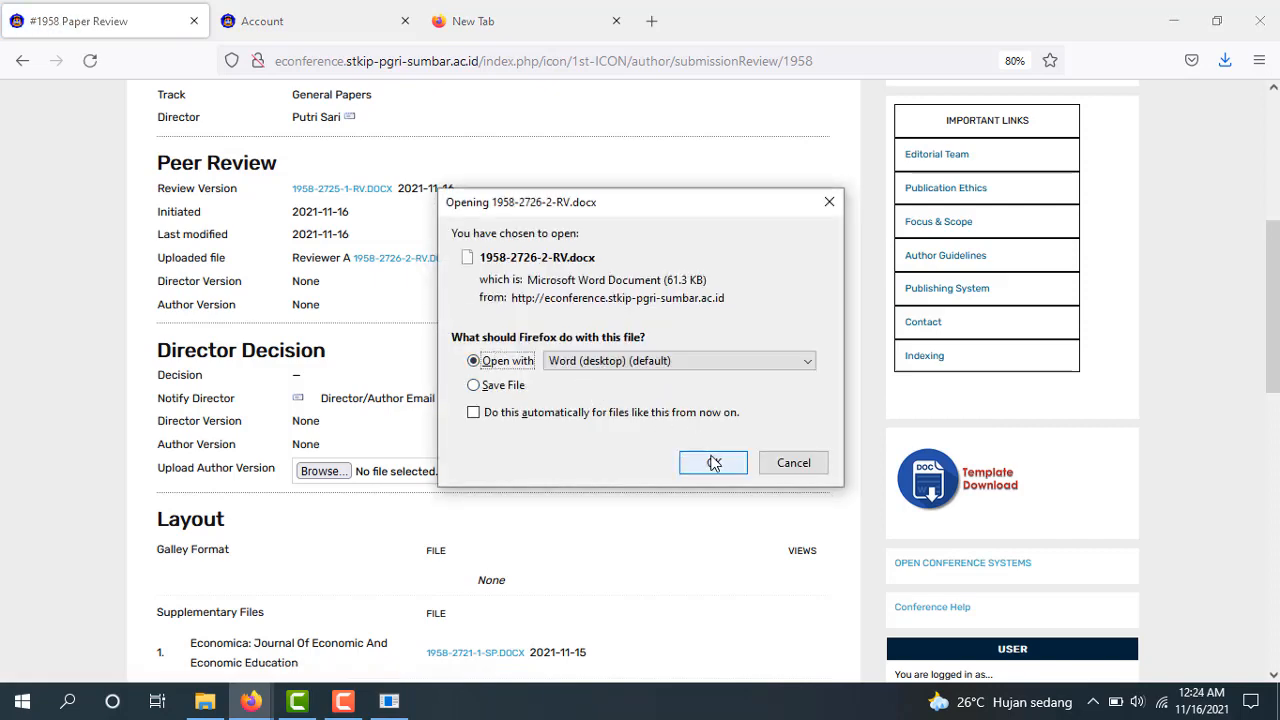
Open 1958-2726-2-RV in Word, enable editing and show the reviewer's comments
{"action": "left_click", "coordinate": [714, 462]}
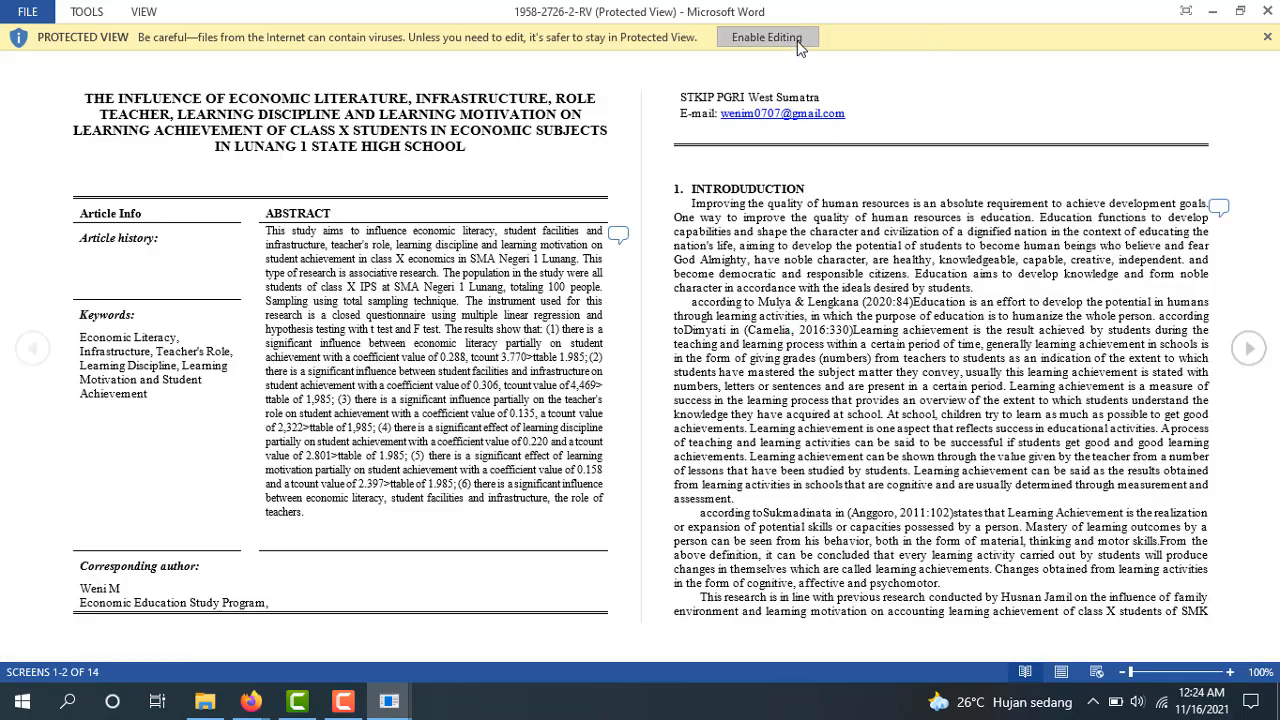
{"action": "left_click", "coordinate": [767, 37]}
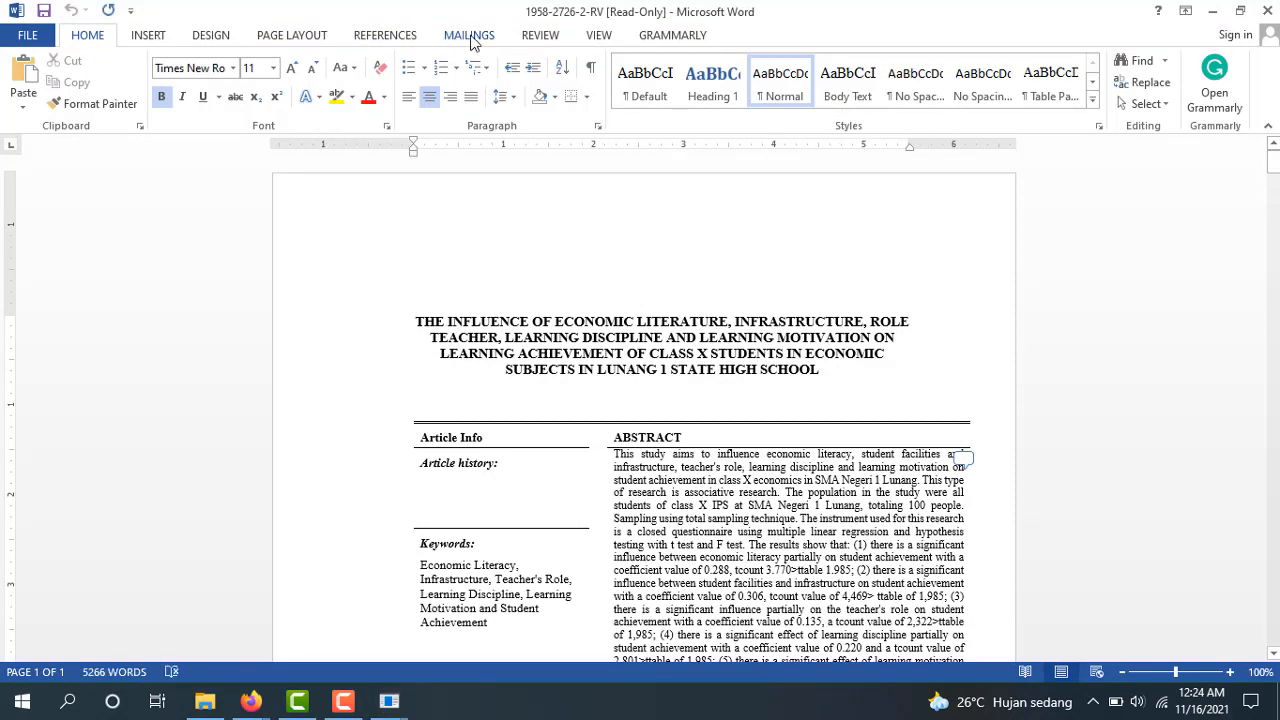
{"action": "left_click", "coordinate": [539, 38]}
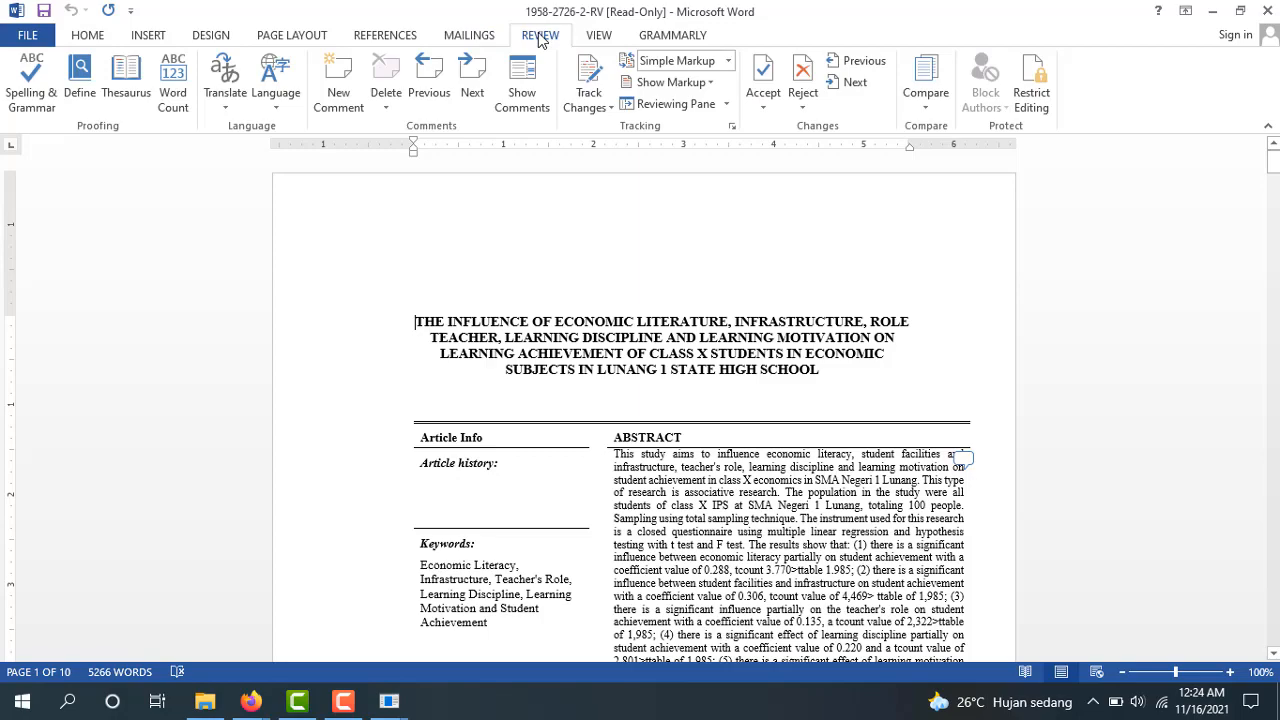
{"action": "left_click", "coordinate": [526, 82]}
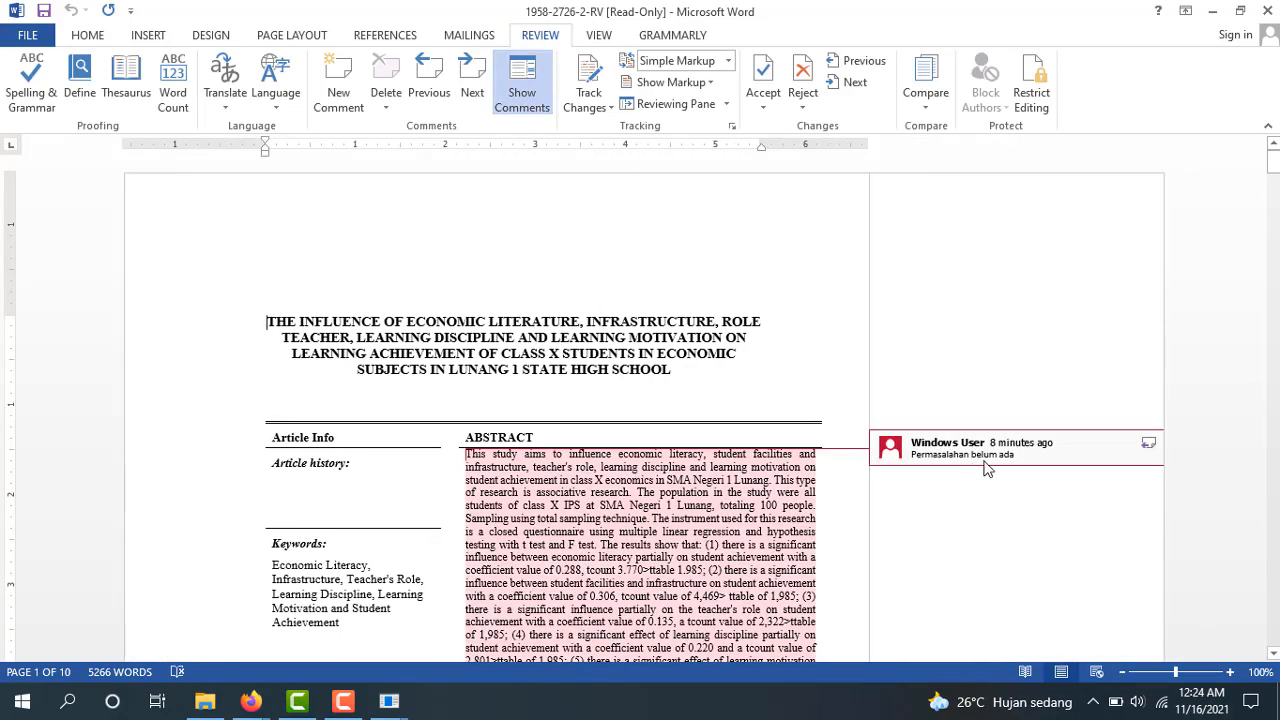
Read the reviewer's Introduction comment, then return to the #1958 Paper Review page in Firefox
{"action": "left_click_drag", "start_coordinate": [1274, 160], "coordinate": [1274, 198]}
{"action": "left_click", "coordinate": [1063, 276]}
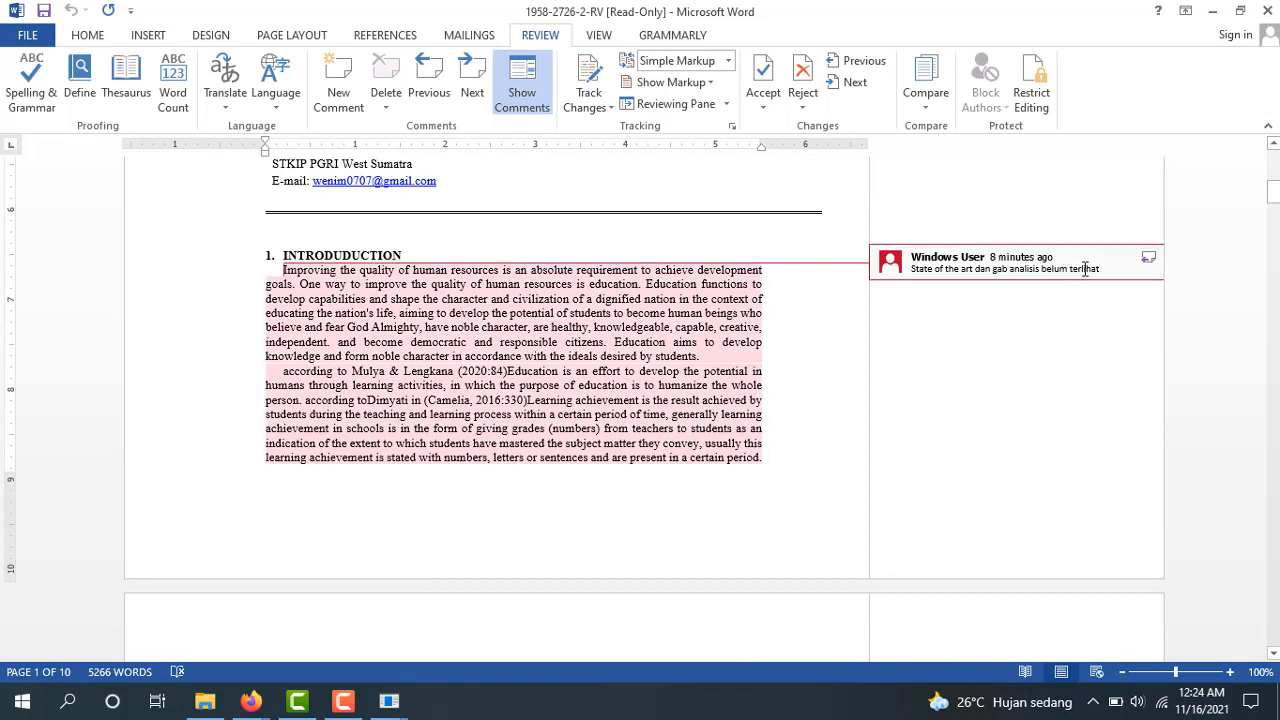
{"action": "left_click", "coordinate": [943, 343]}
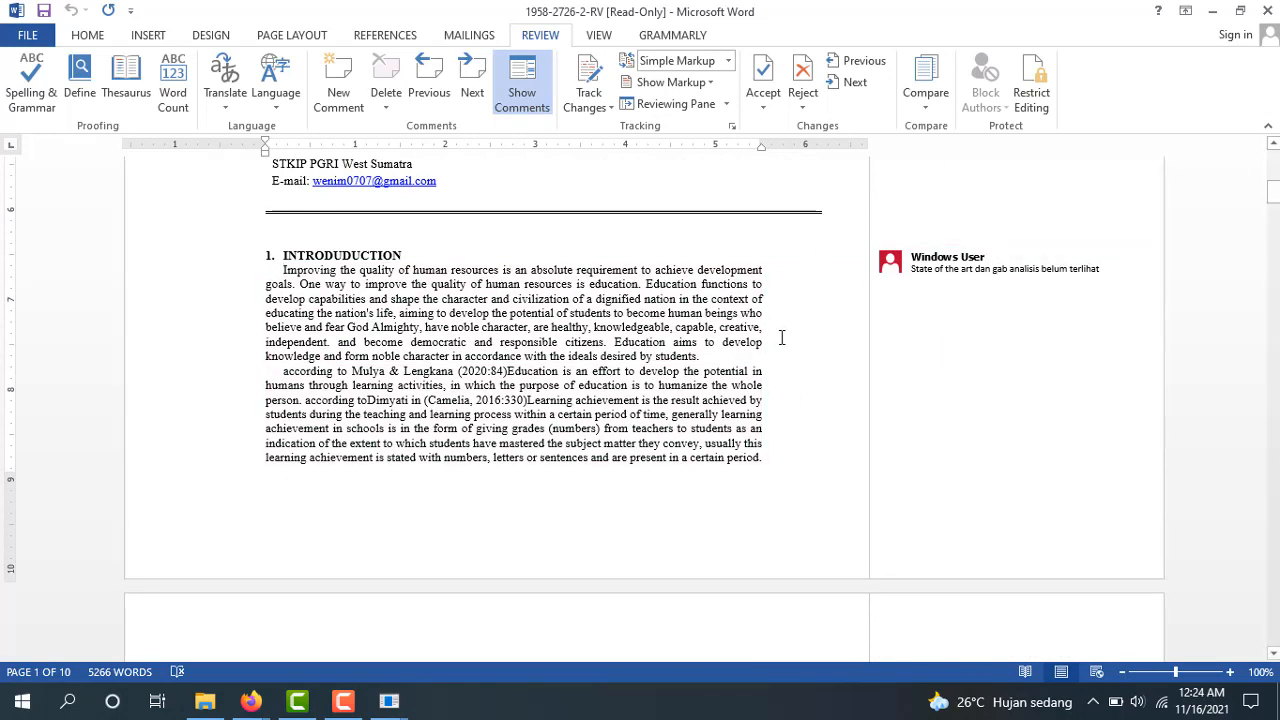
{"action": "left_click", "coordinate": [250, 701]}
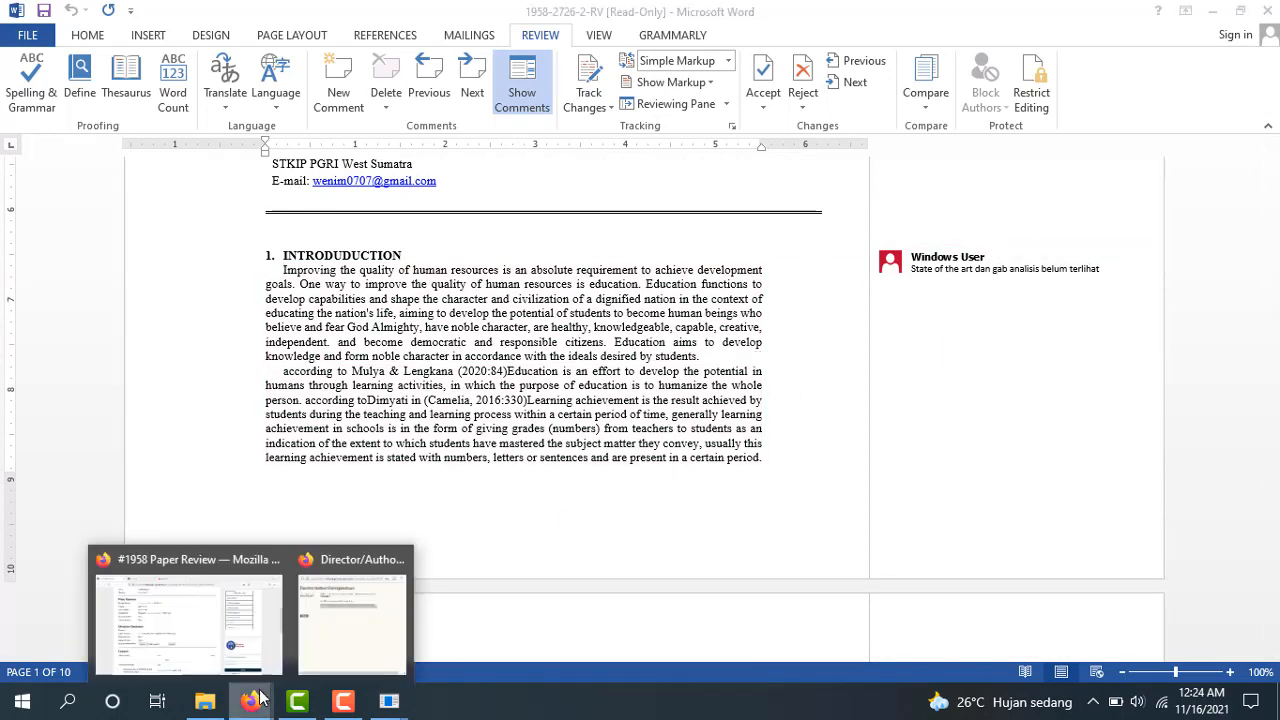
{"action": "left_click", "coordinate": [169, 628]}
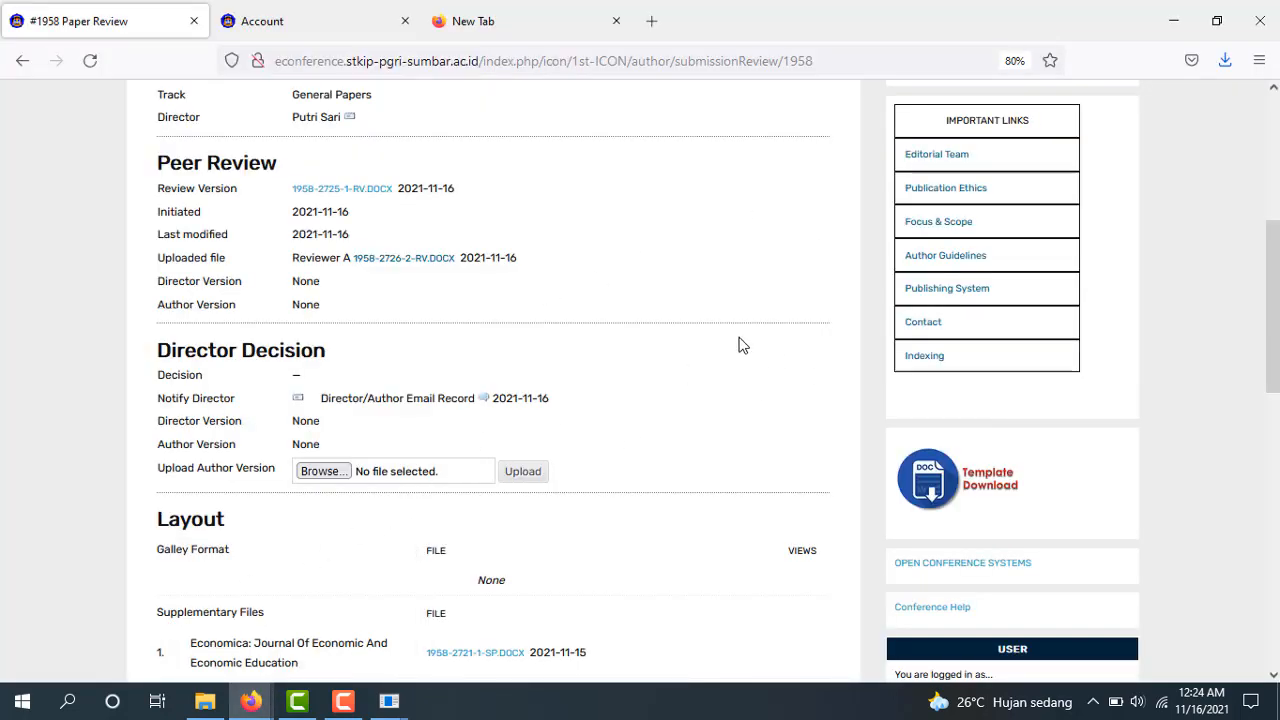
Upload the revised Weni.docx as author version 1958-2723-2-DR.DOCX, dated 2021-11-16
{"action": "left_click", "coordinate": [319, 474]}
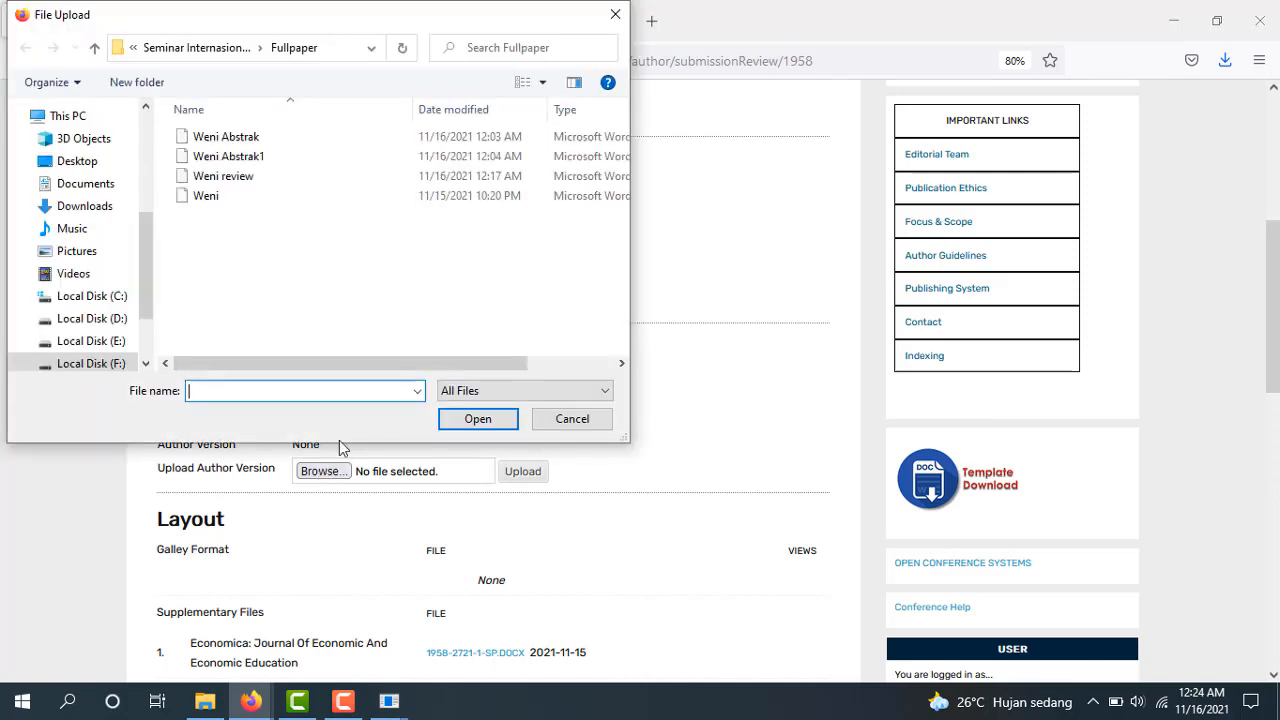
{"action": "left_click", "coordinate": [238, 197]}
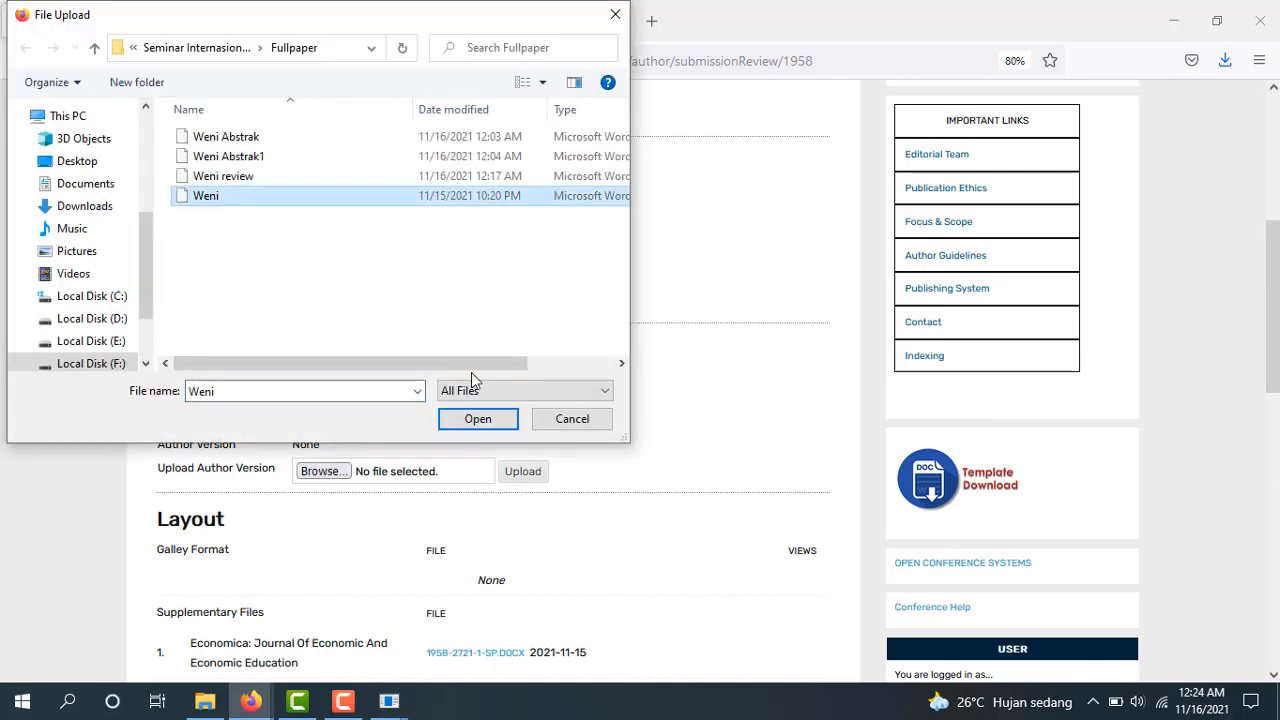
{"action": "left_click", "coordinate": [486, 422]}
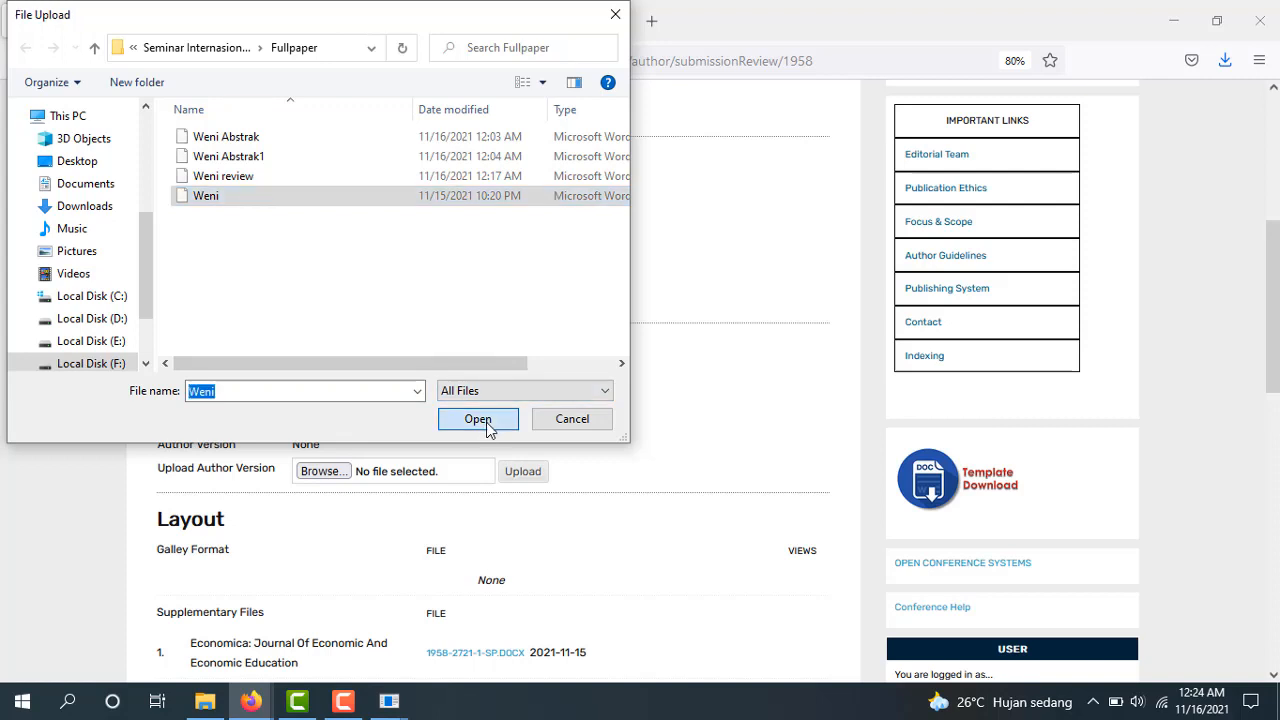
{"action": "left_click", "coordinate": [523, 472]}
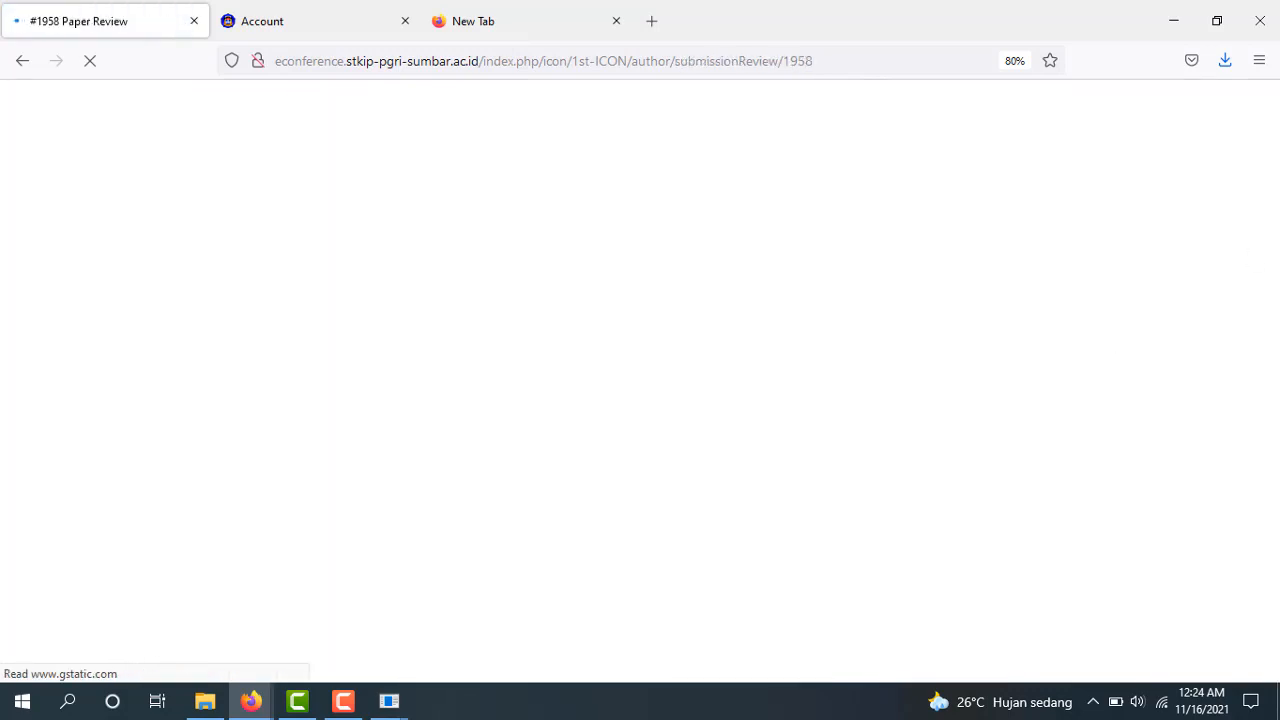
{"action": "scroll", "coordinate": [640, 380], "scroll_direction": "down", "scroll_amount": 5}
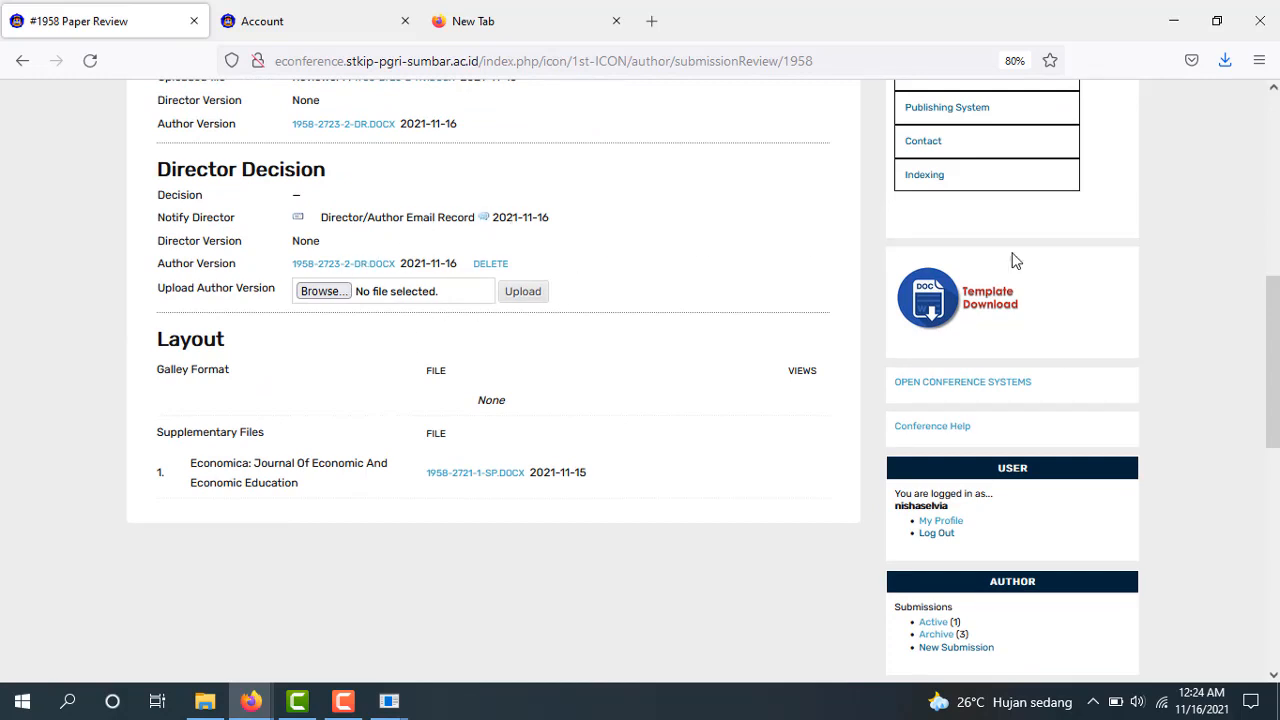
{"action": "left_click_drag", "start_coordinate": [1271, 317], "coordinate": [1272, 305]}
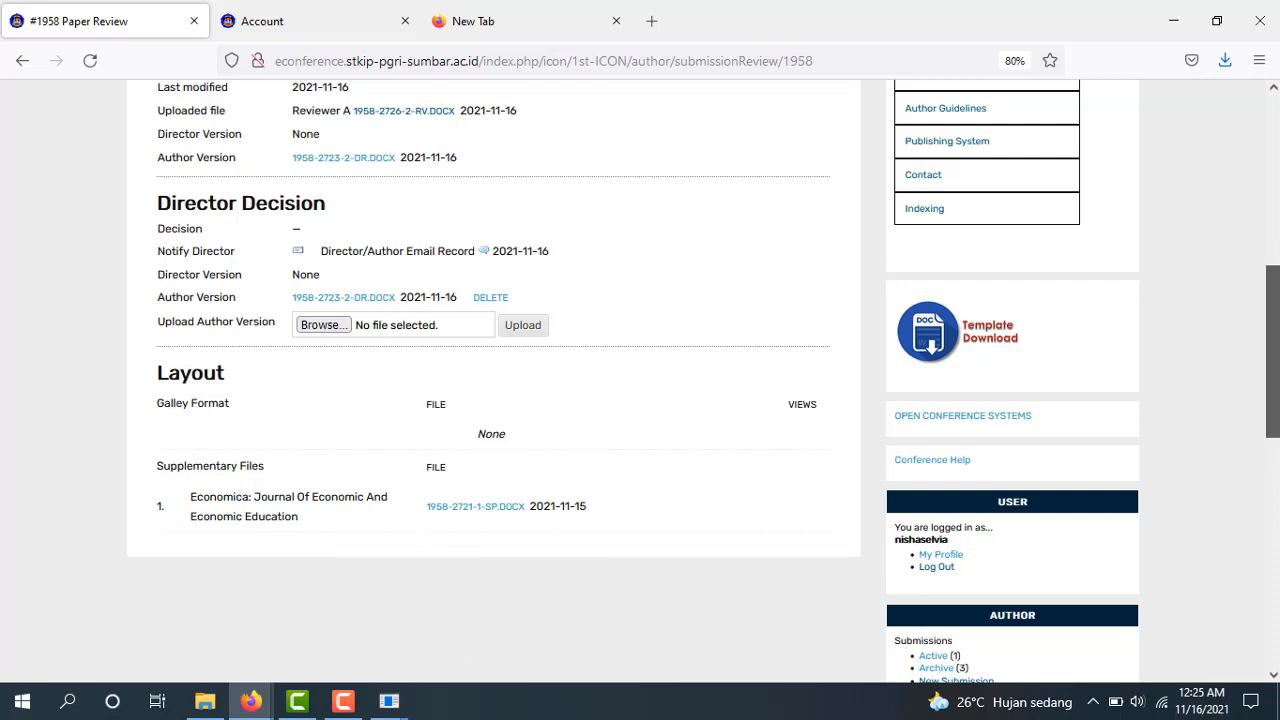
Log out from the User sidebar box, returning to the ICON Log In page
{"action": "scroll", "coordinate": [1180, 440], "scroll_direction": "down", "scroll_amount": 2}
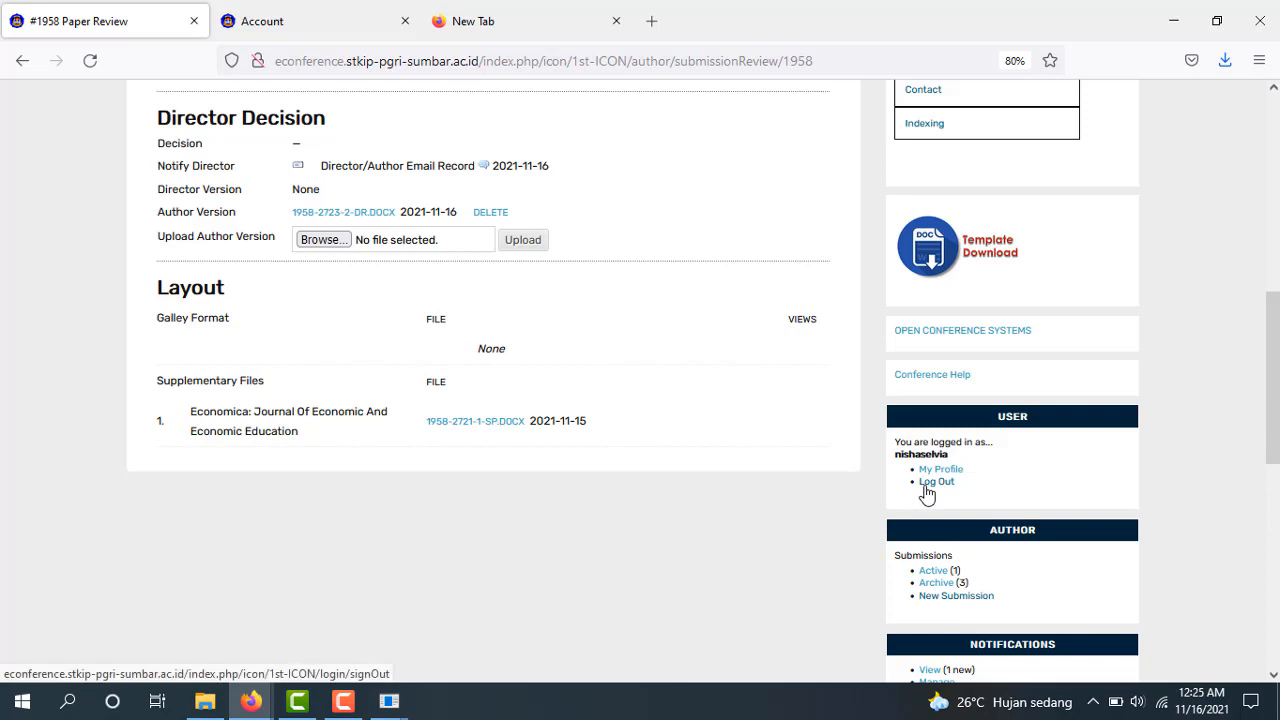
{"action": "left_click", "coordinate": [930, 484]}
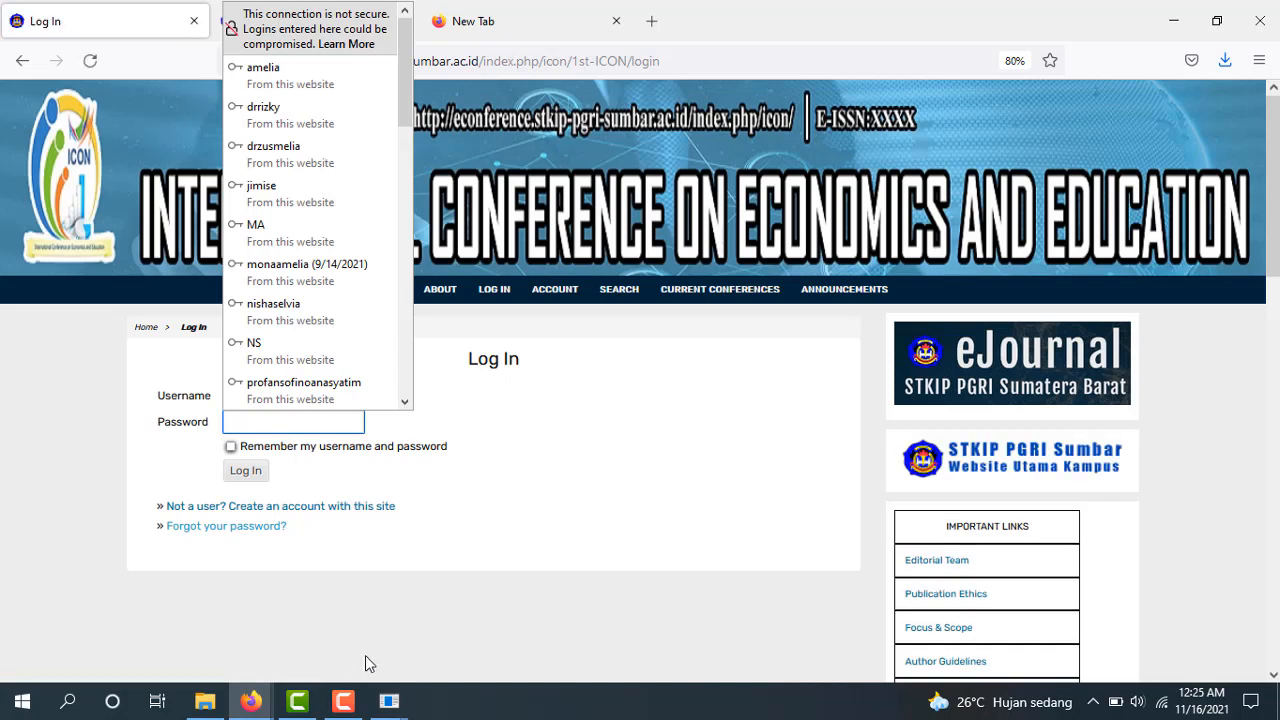
{"action": "mouse_move", "coordinate": [350, 710]}
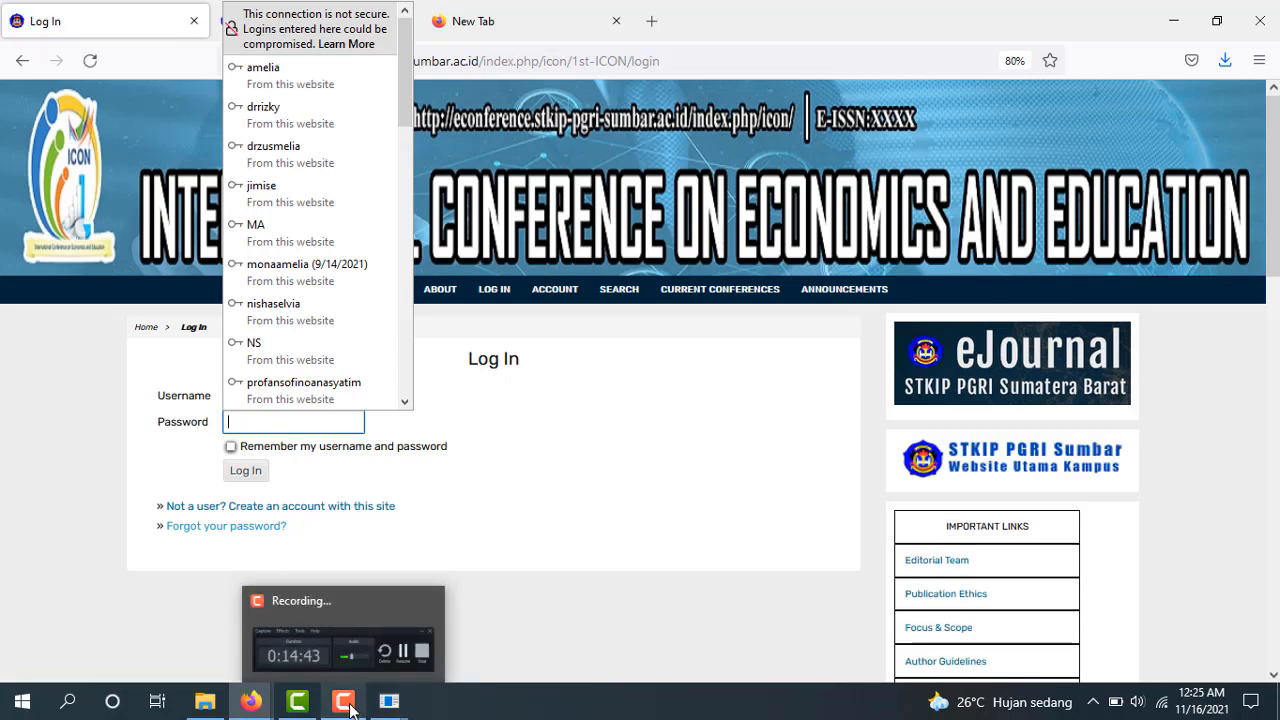
{"action": "left_click", "coordinate": [350, 710]}
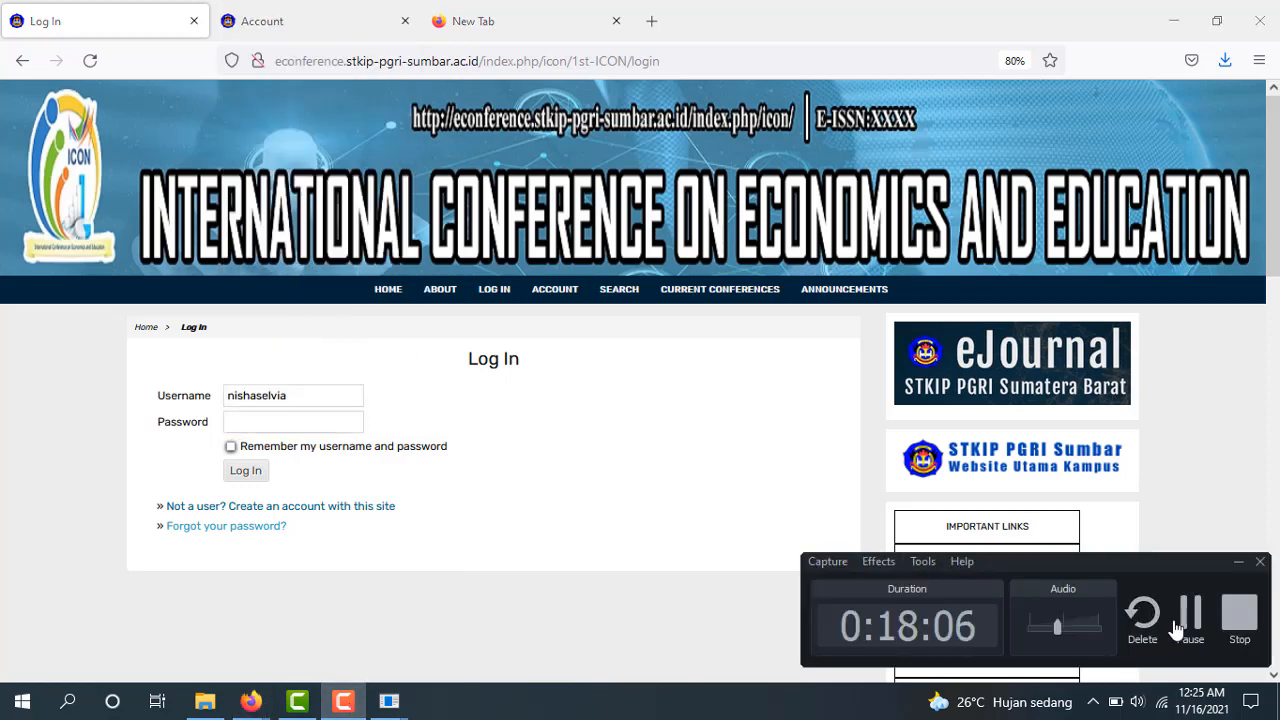